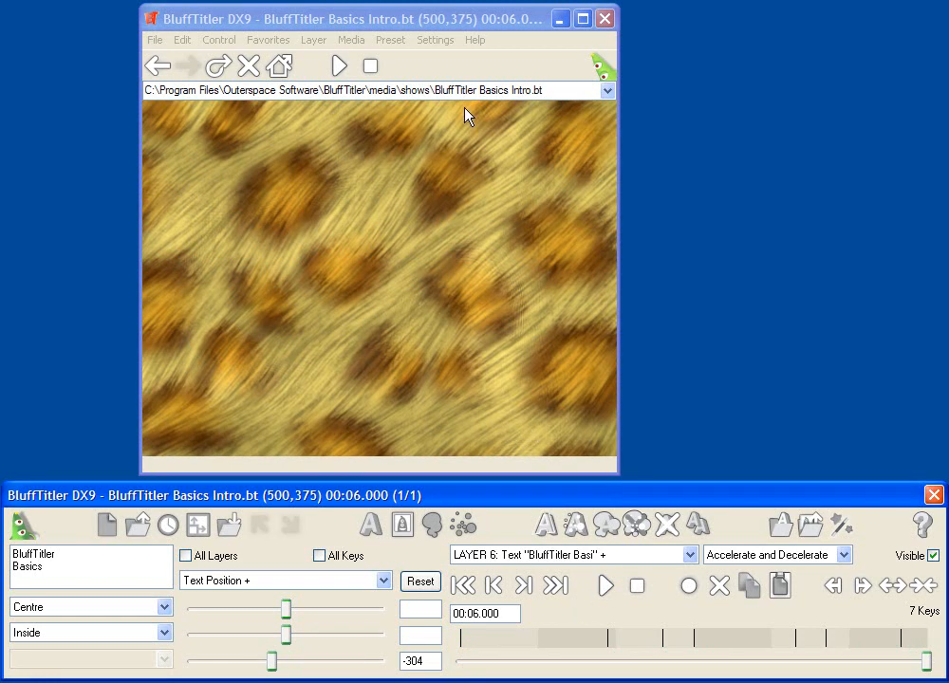
Step: Start a new, untitled show in place of the open BluffTitler Basics Intro show
left_click(467, 27)
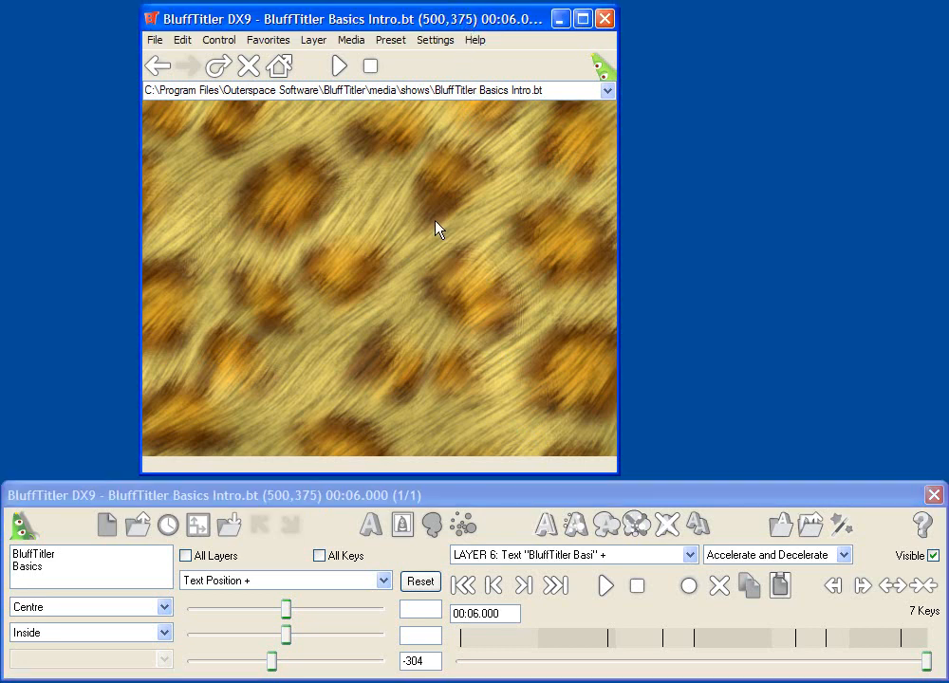
left_click(304, 501)
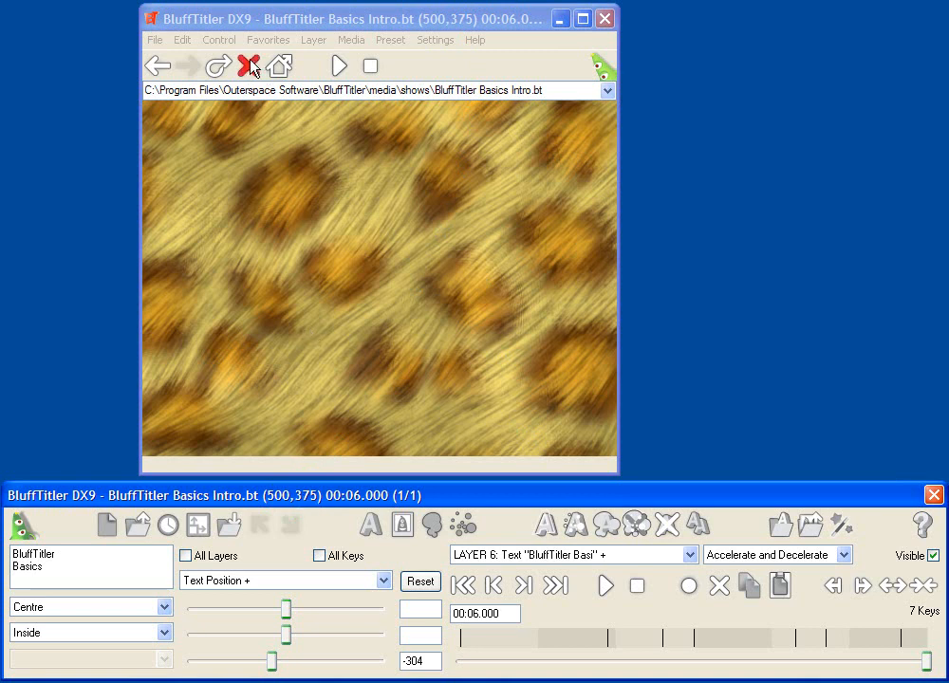
left_click(154, 39)
left_click(164, 61)
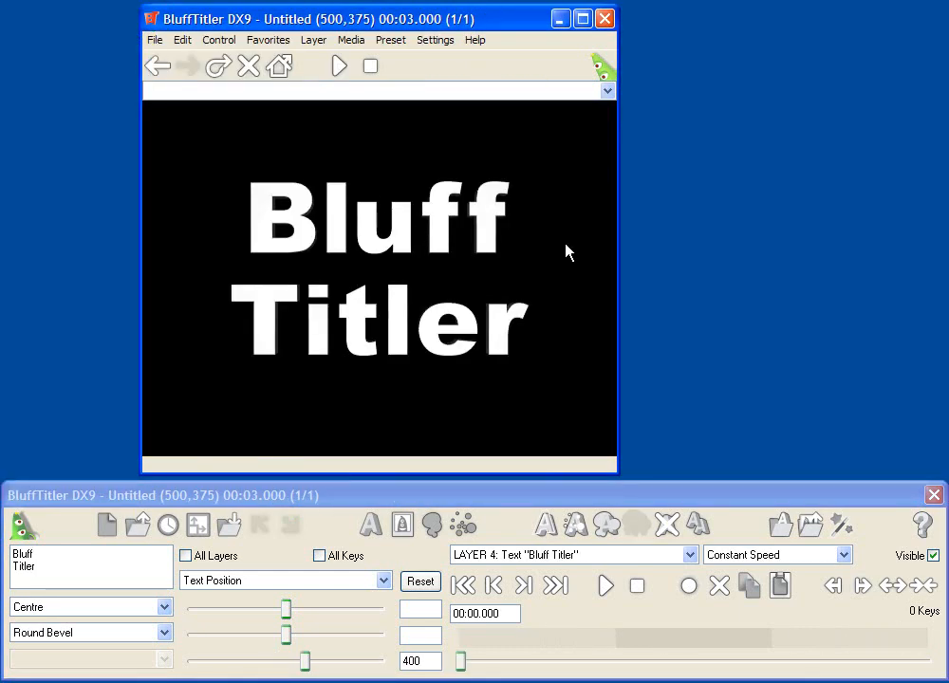
Step: Select the text layer and replace its text with "My First" on one line and "Title" on the next
left_click(519, 558)
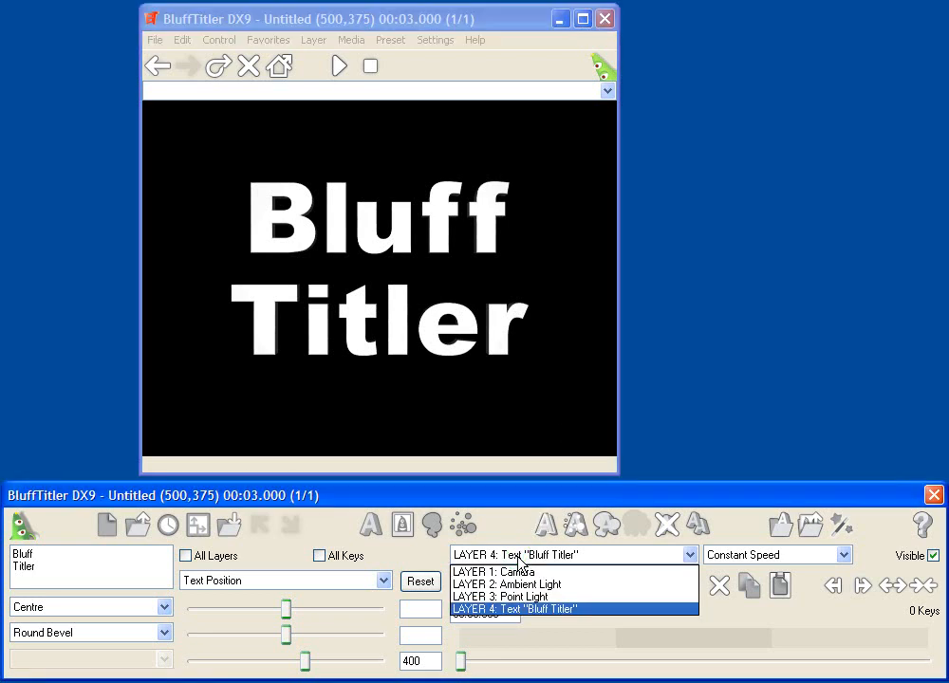
left_click(519, 609)
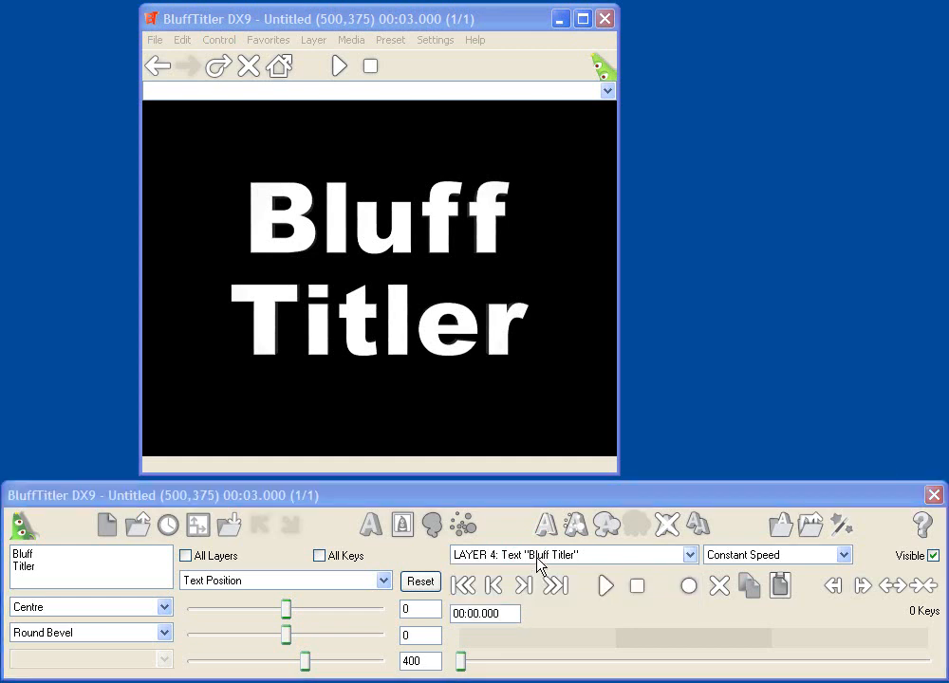
left_click(537, 561)
left_click(538, 609)
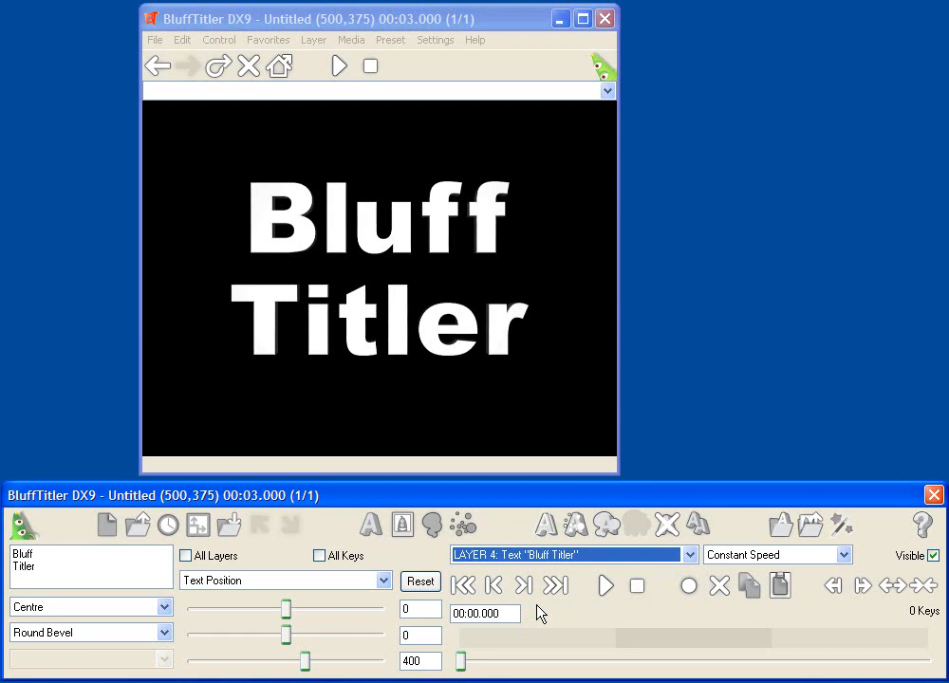
mouse_move(54, 569)
left_mouse_down()
mouse_move(9, 550)
mouse_move(63, 556)
left_mouse_up()
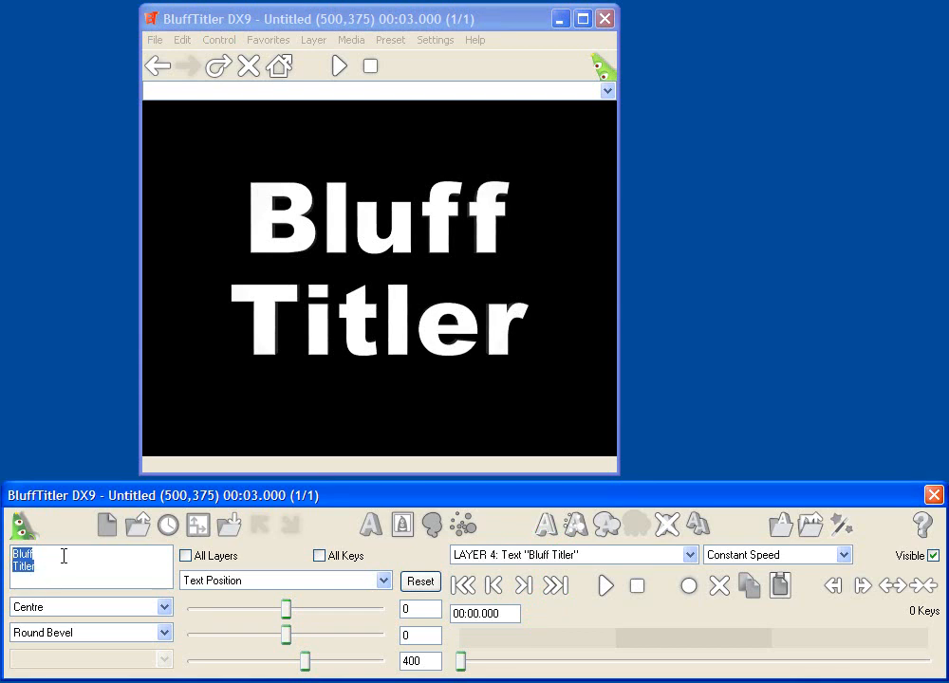
type("My First")
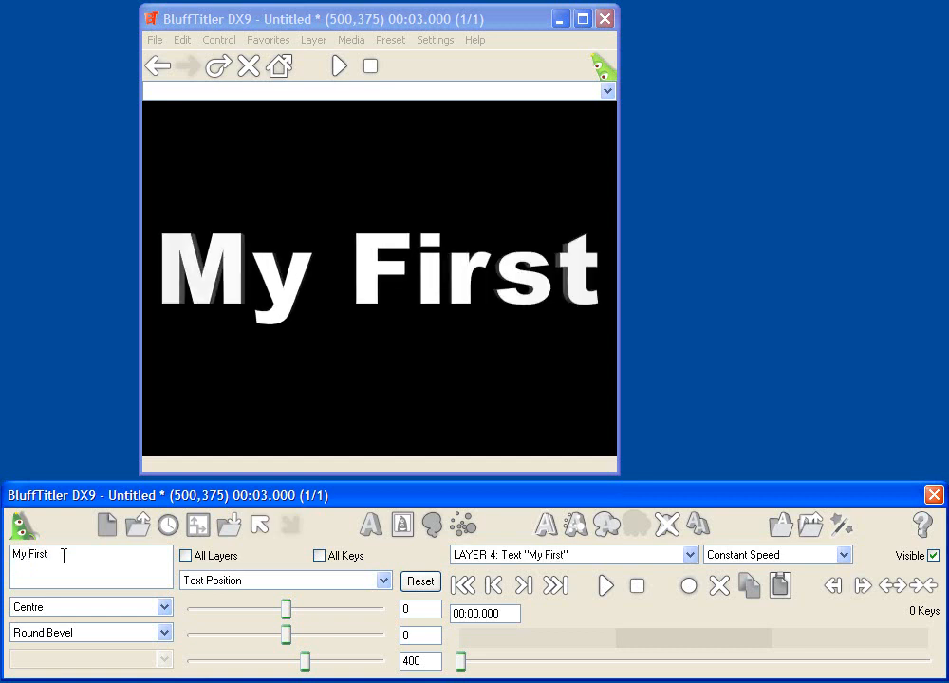
key("Return")
type("Title")
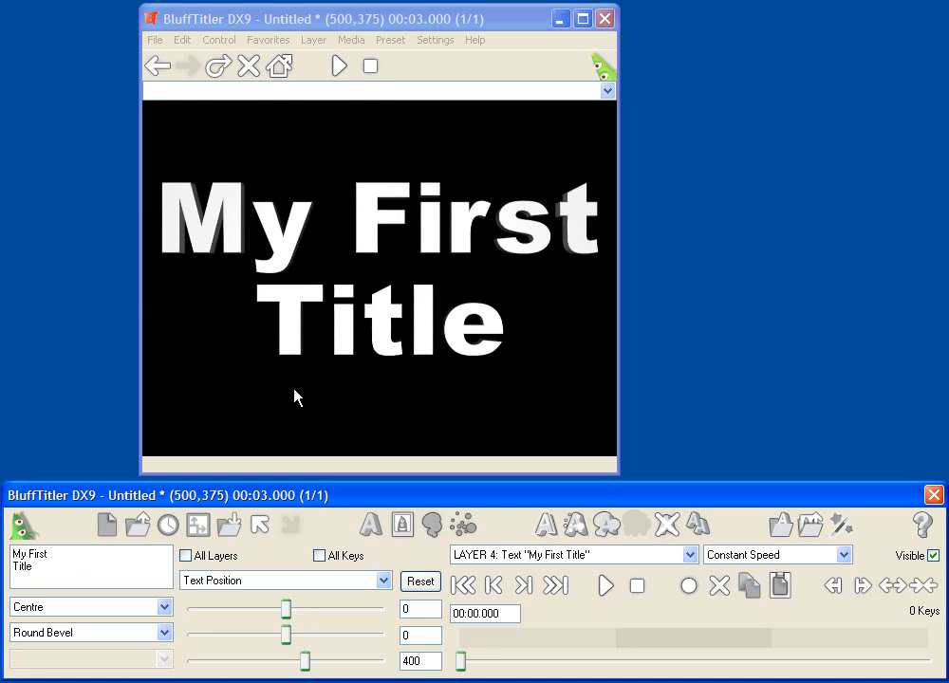
Step: Move the text to about 11.2 horizontally and -21.2 vertically, and bring it closer at a depth of about 175.6
left_click(266, 582)
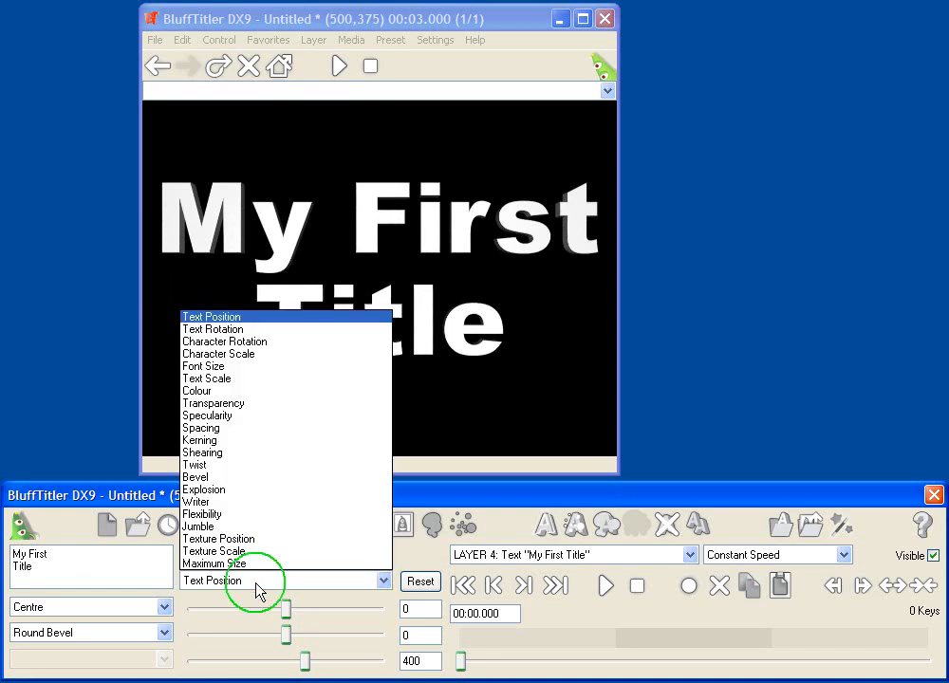
left_click(252, 318)
left_click_drag(285, 609, 303, 669)
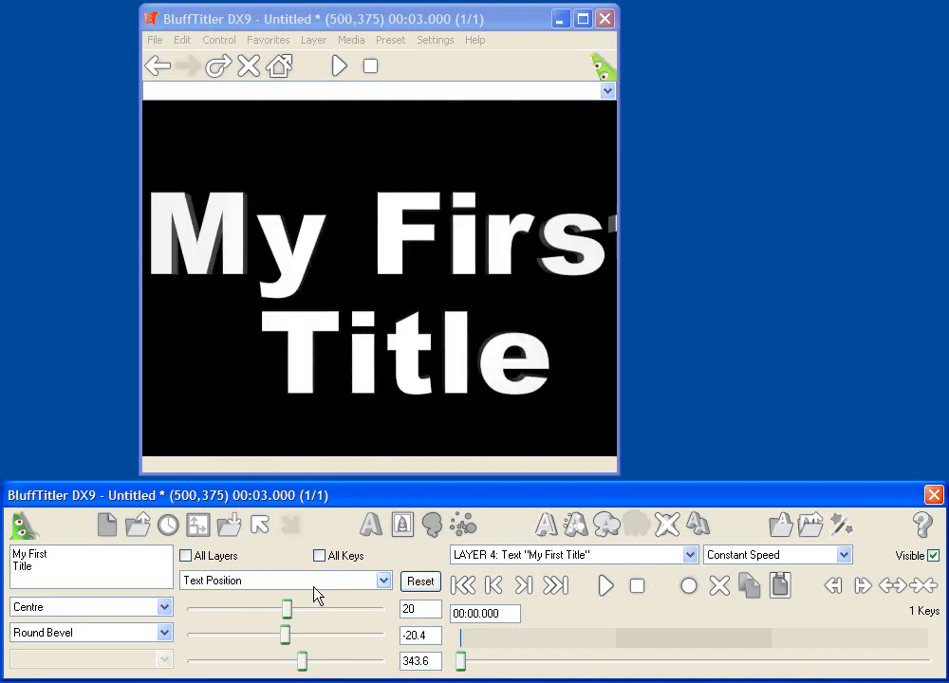
left_click_drag(375, 309, 329, 326)
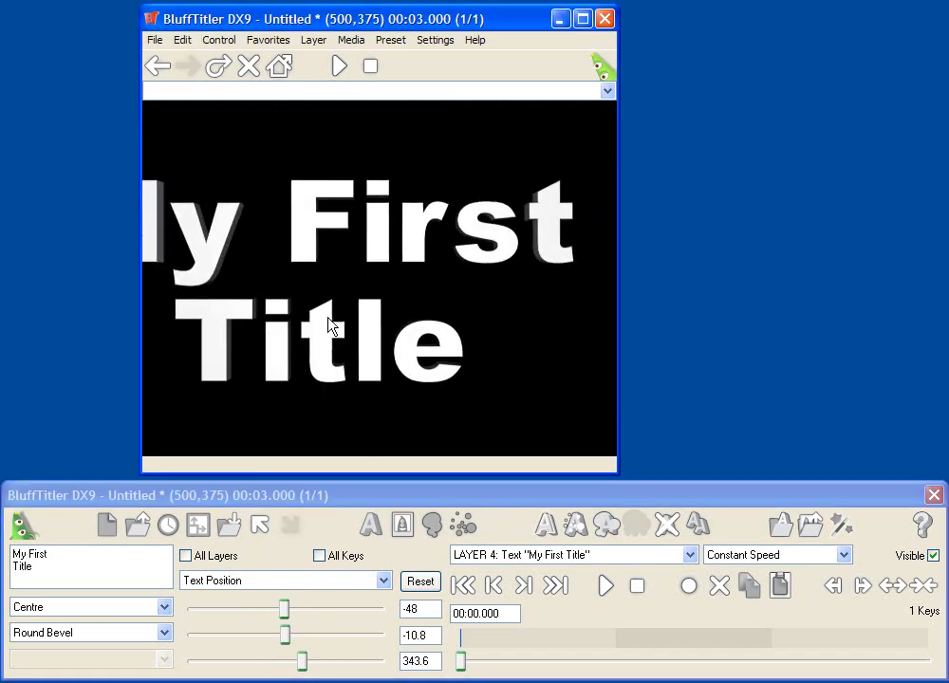
left_click_drag(295, 291, 353, 308)
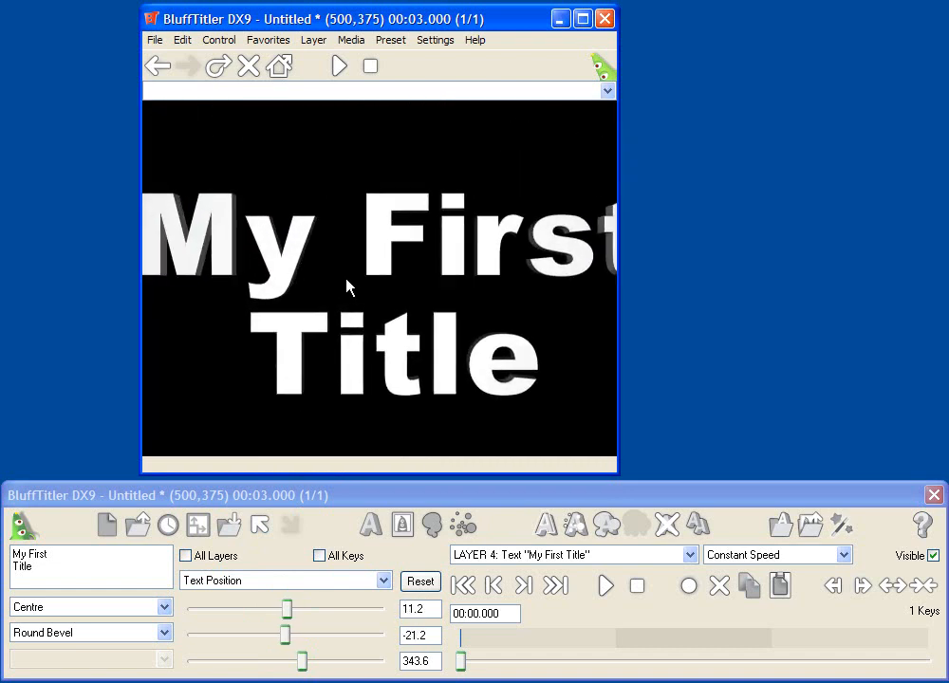
right_click_drag(345, 290, 315, 319)
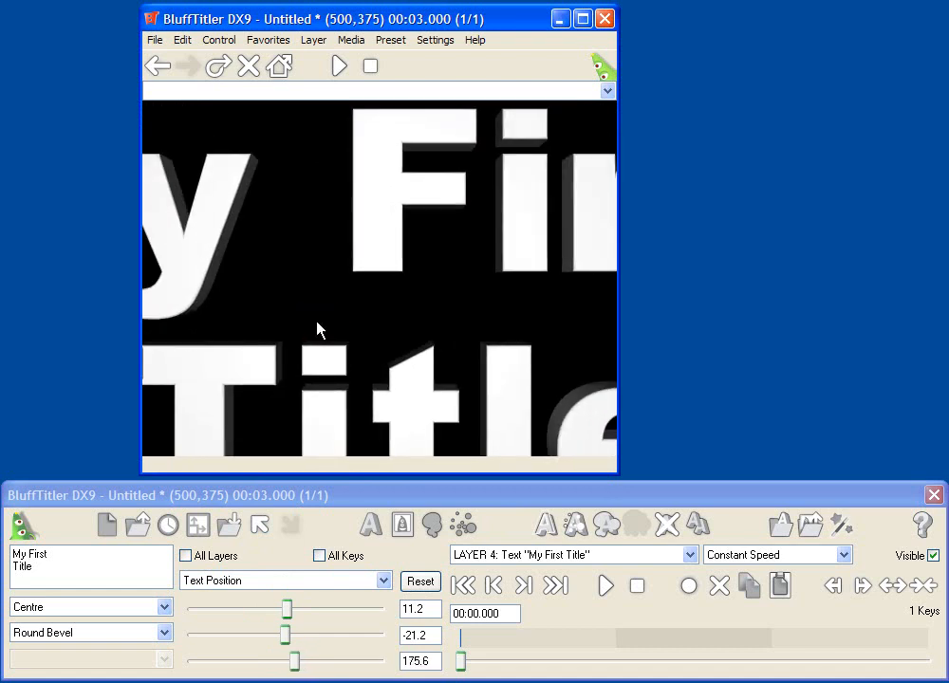
Step: Rotate the text to about 27.8 on the first axis and 39.7 on the second
left_click(280, 578)
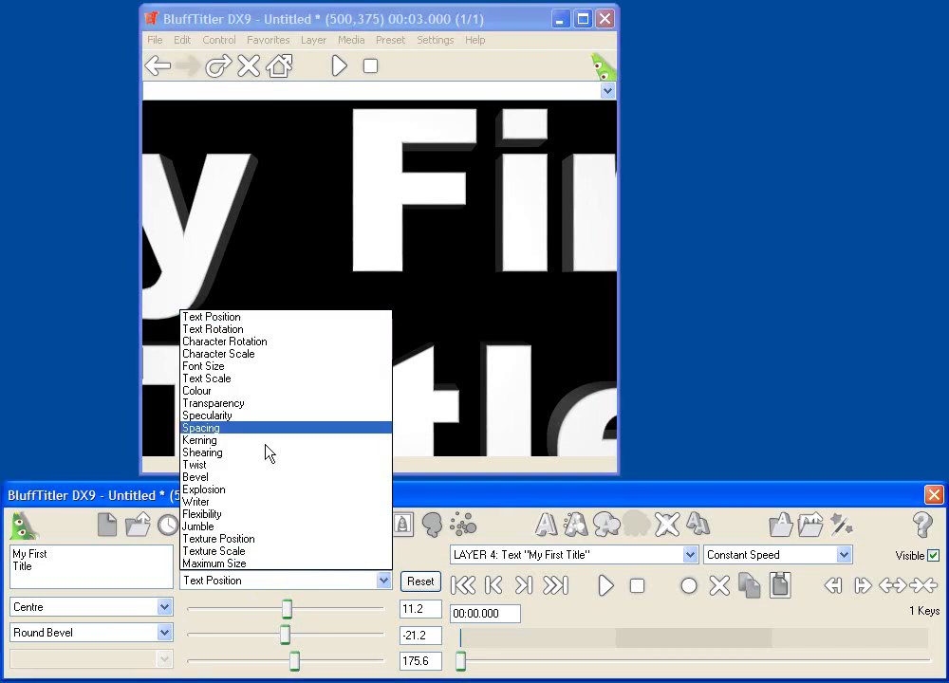
left_click(270, 331)
left_click_drag(394, 393, 375, 235)
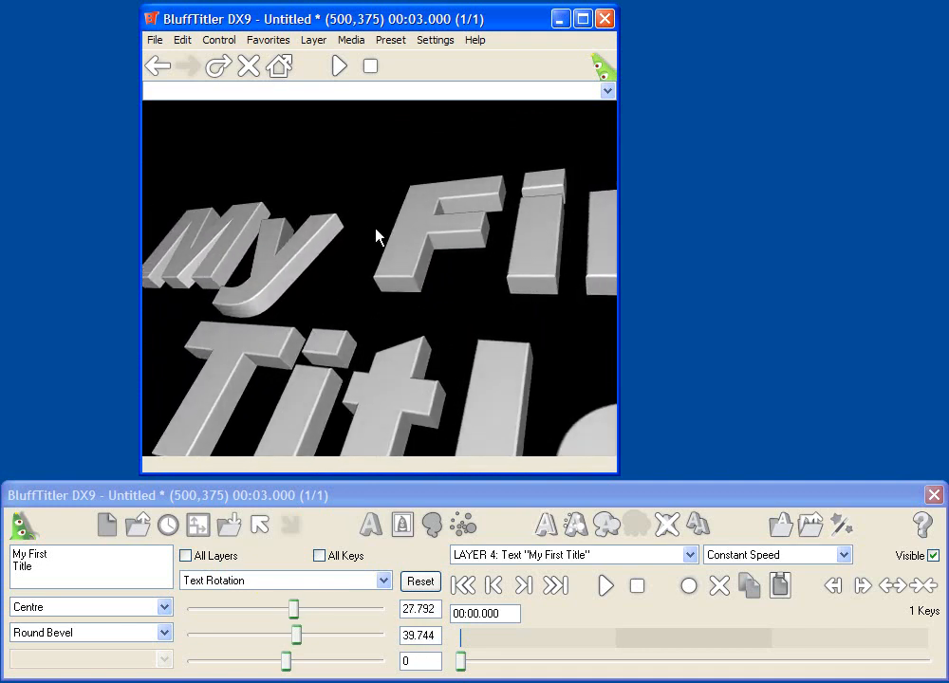
Step: Try a text depth scale of 10, and settle on about 0.8 for depth, 1.006 for width and 0.997 for height
left_click(291, 584)
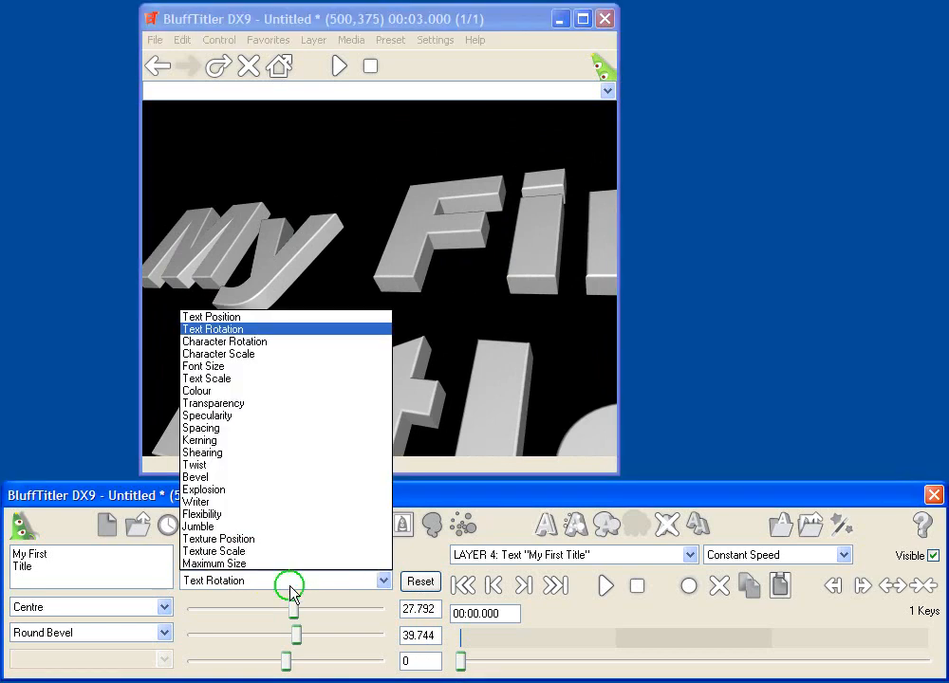
left_click(245, 379)
left_click_drag(286, 662, 322, 644)
double_click(425, 655)
type("10")
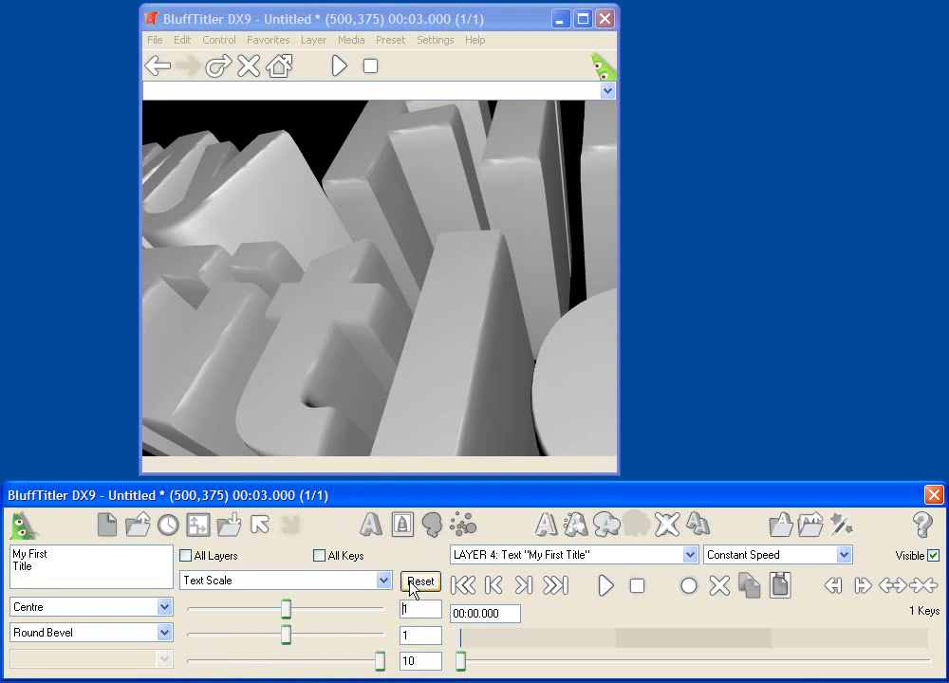
left_click_drag(380, 661, 267, 666)
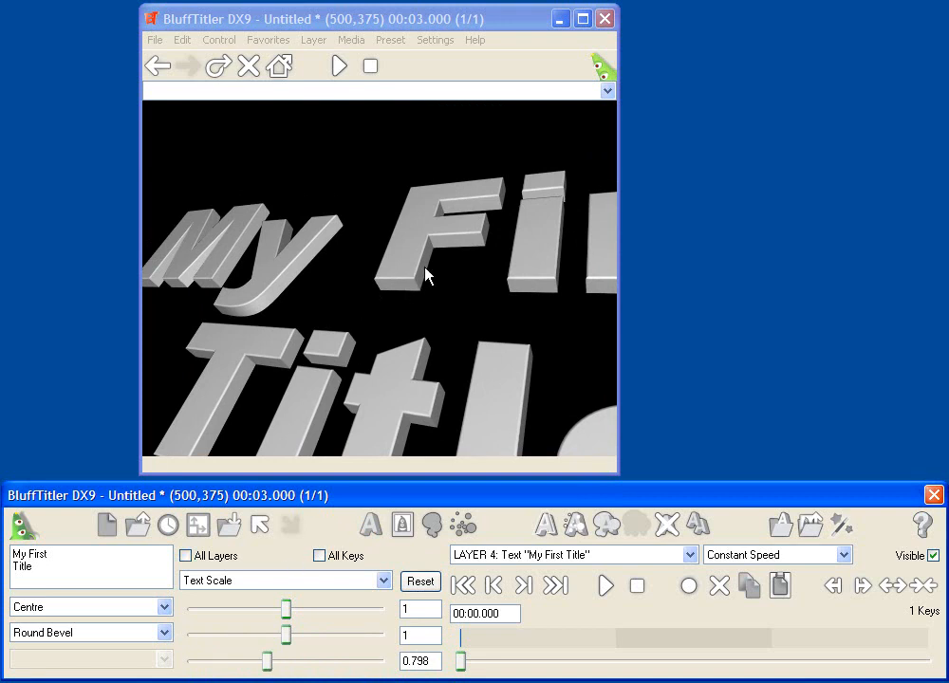
left_click_drag(423, 282, 435, 287)
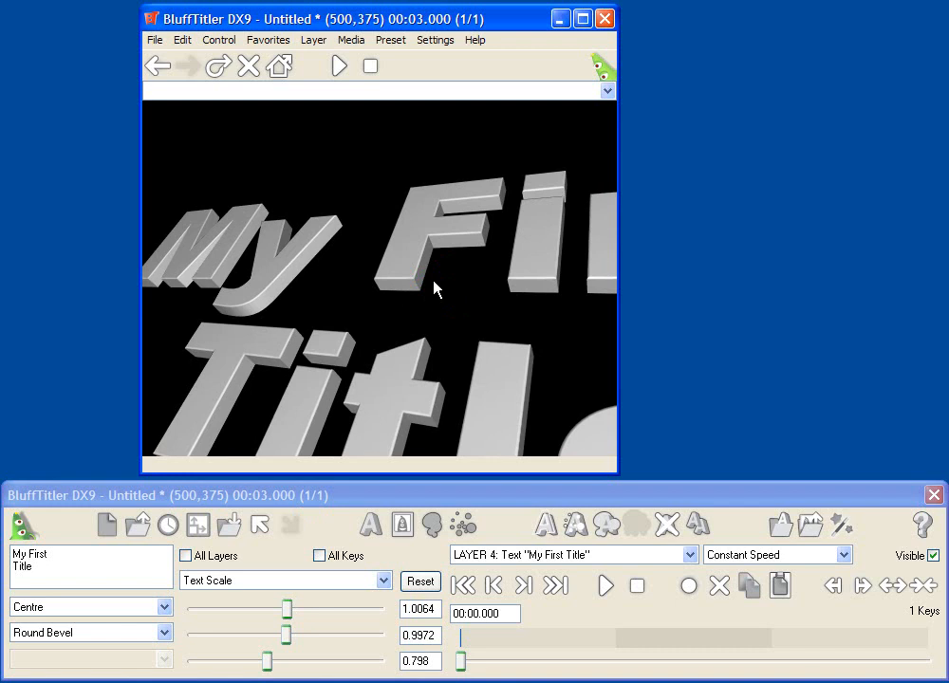
Step: Try the Flat, Straight Bevel and Round Bevel styles on the text layer, one after another
left_click(147, 633)
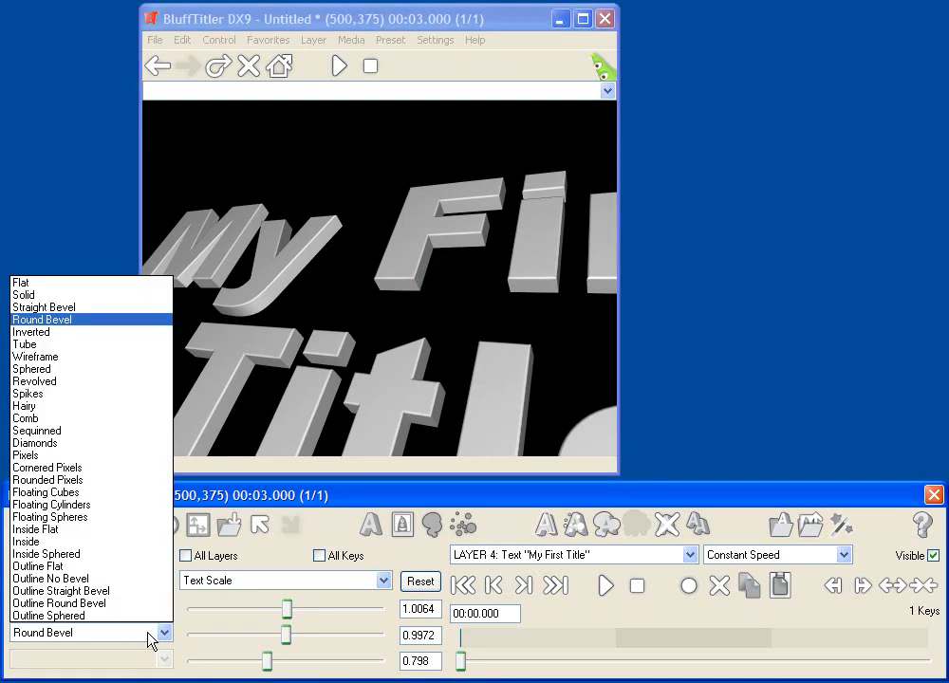
left_click(119, 282)
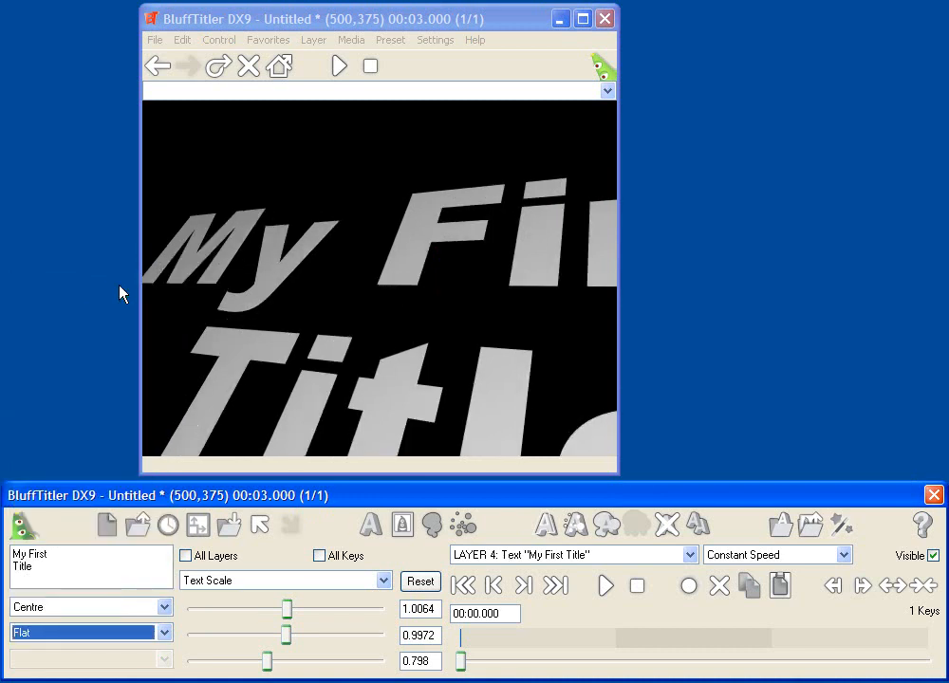
left_click(164, 632)
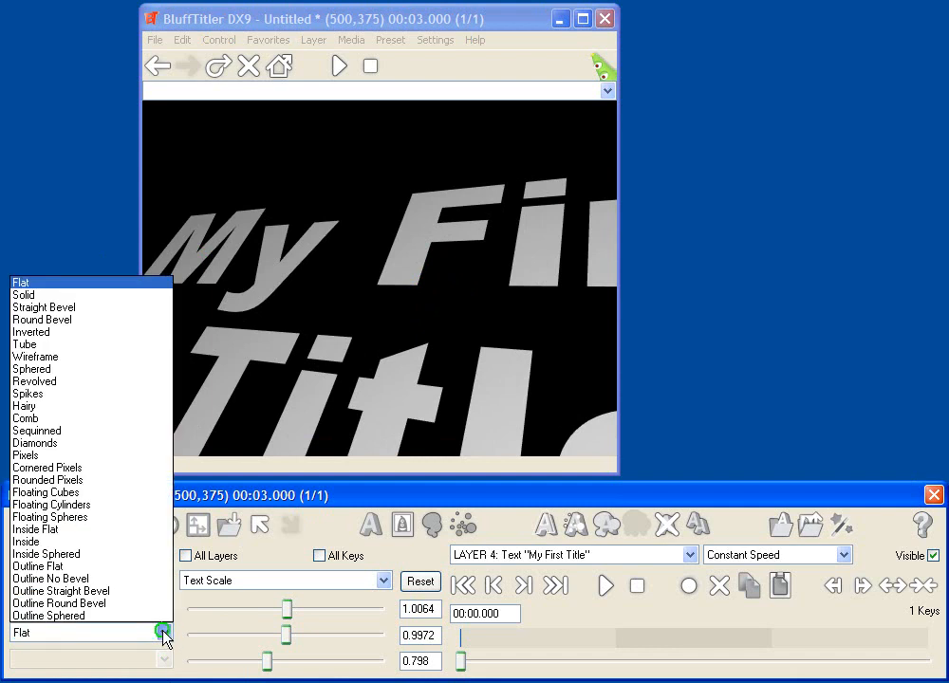
left_click(117, 307)
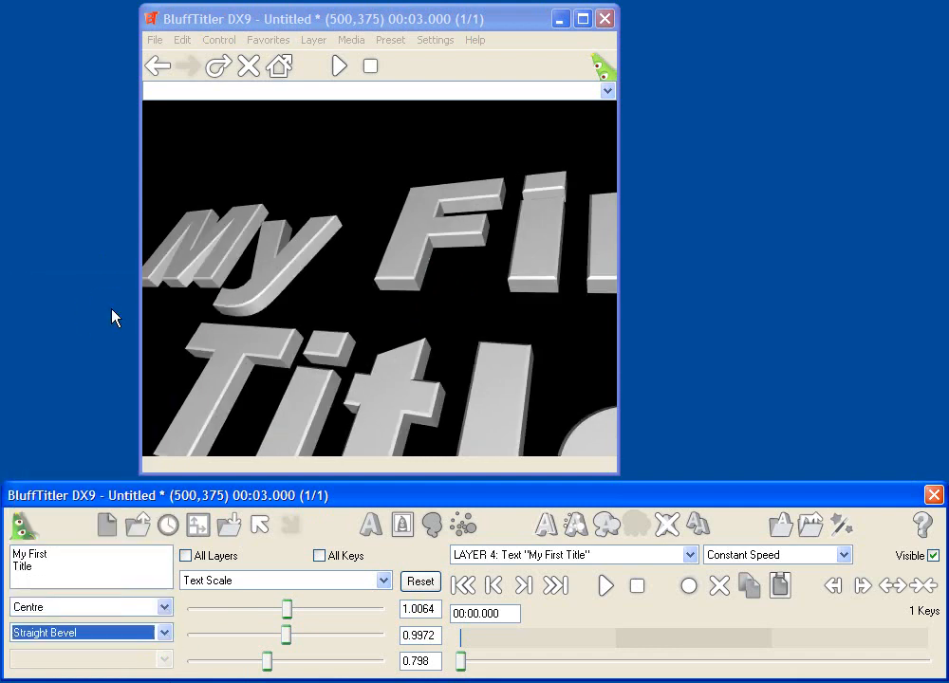
left_click(147, 635)
left_click(112, 320)
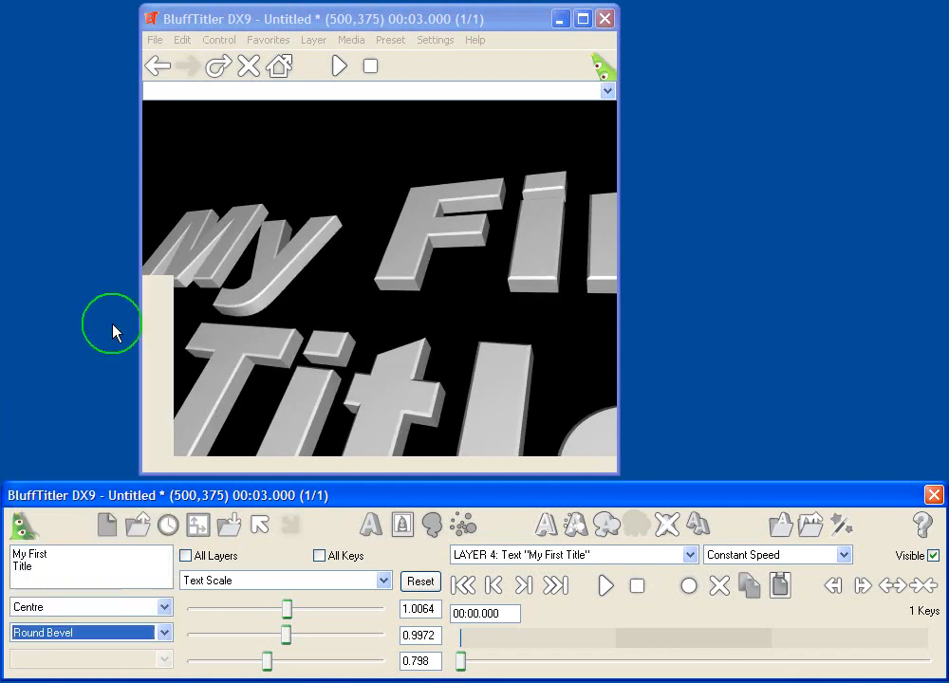
Step: Try the Sequinned, Tube and Wireframe styles on the text layer, one after another
left_click(126, 633)
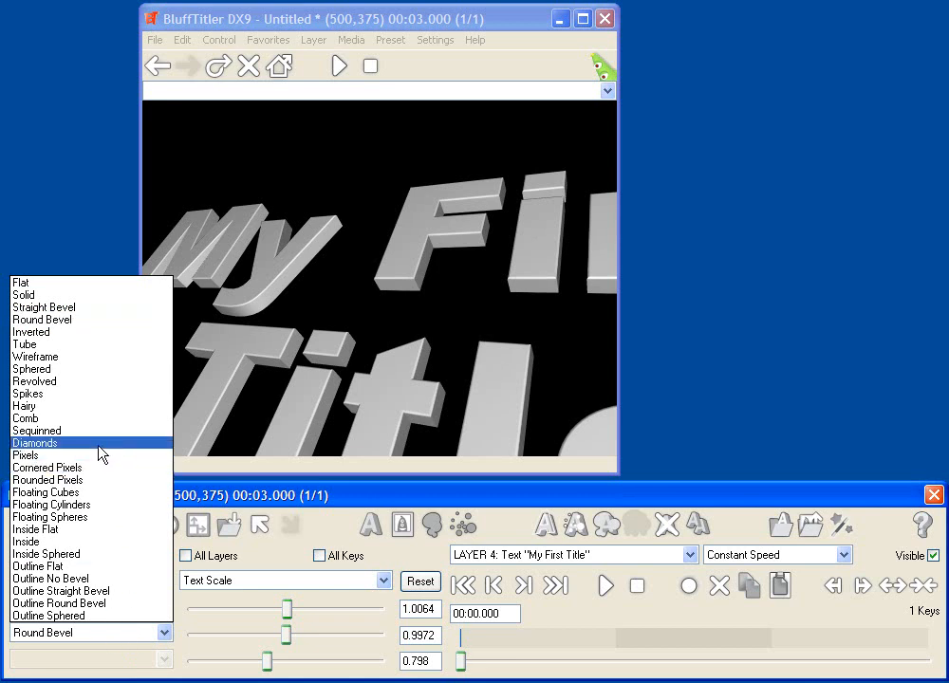
left_click(92, 432)
left_click(147, 634)
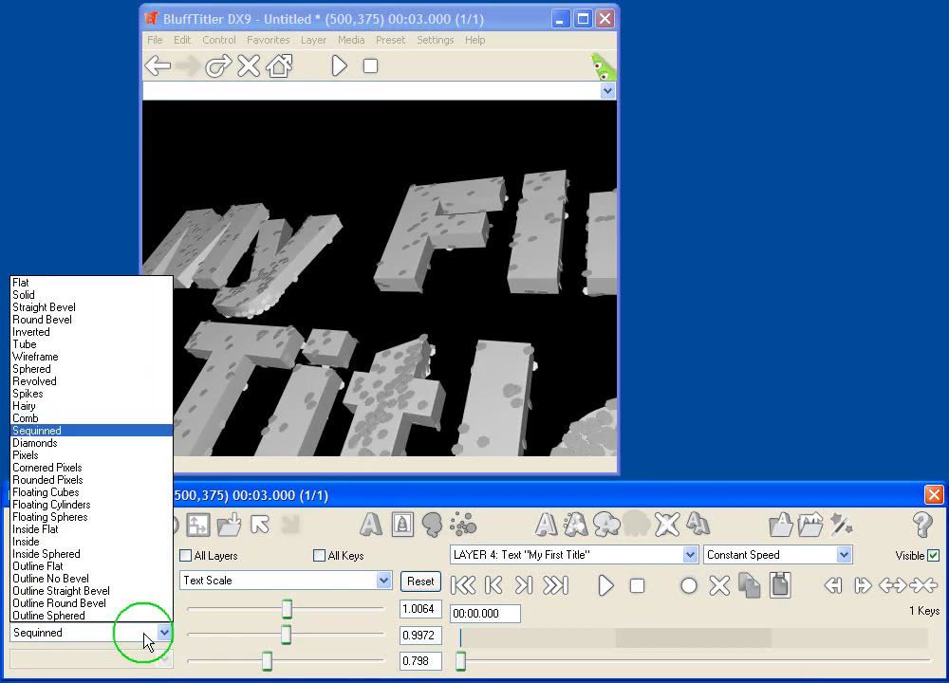
left_click(97, 354)
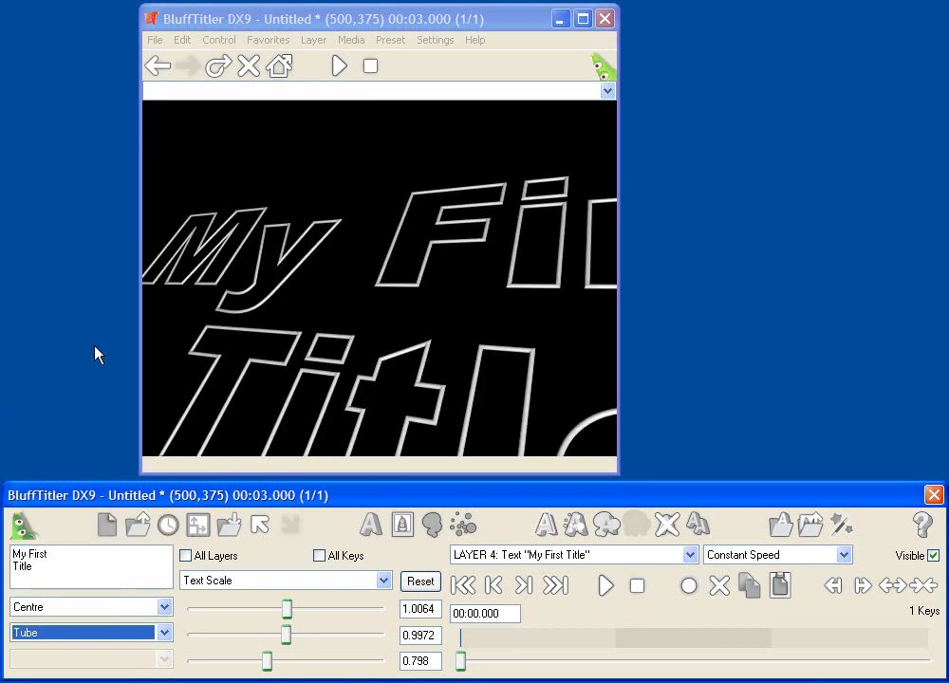
left_click(98, 628)
left_click(85, 358)
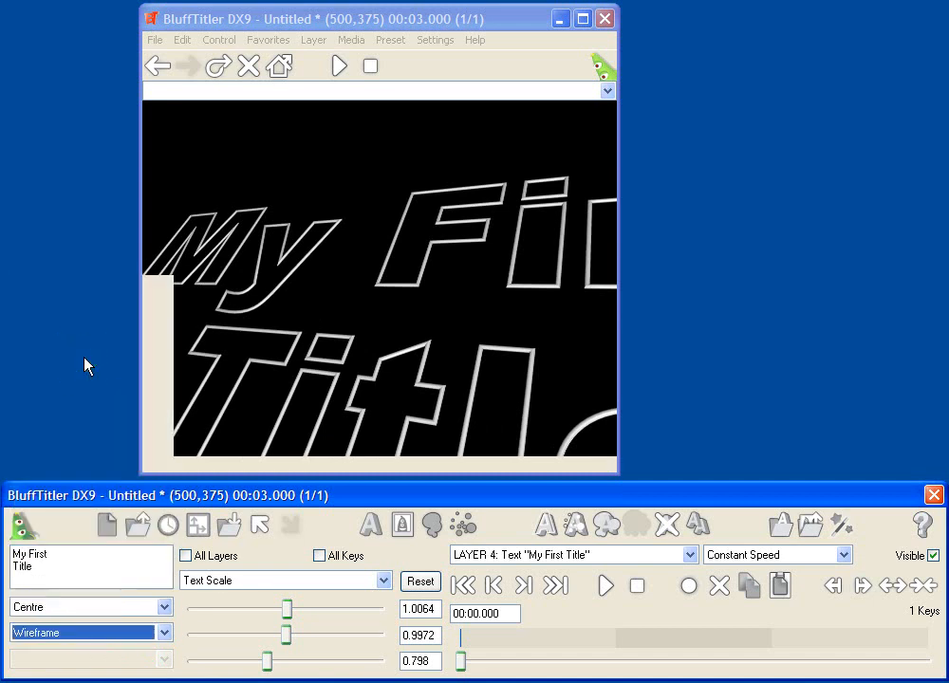
Step: Give the text the Straight Bevel style and enlarge its first two Bevel values to about 1.9 and 1.92
left_click(131, 632)
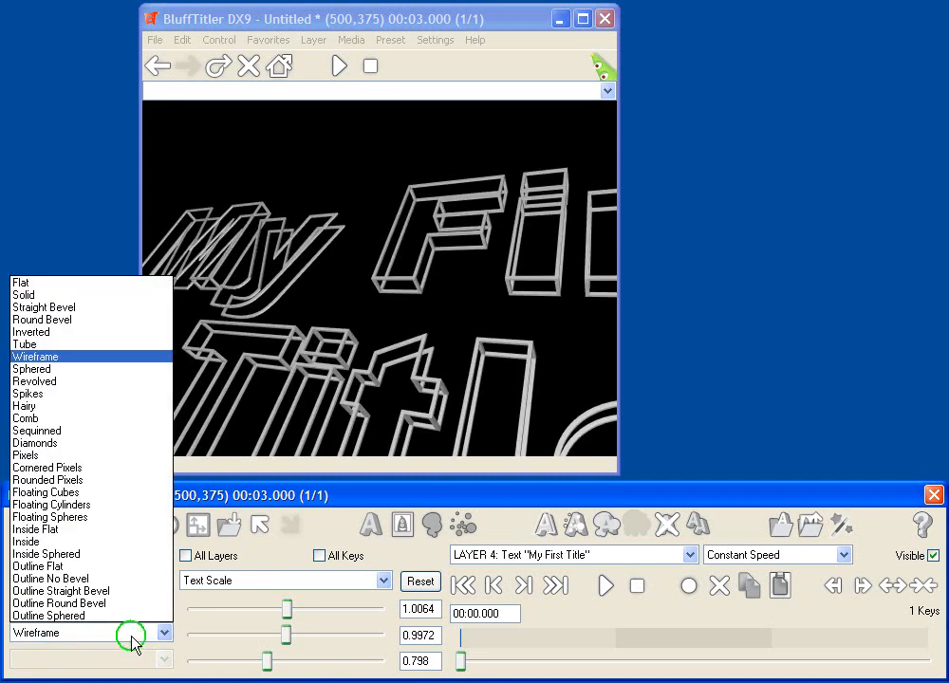
left_click(110, 319)
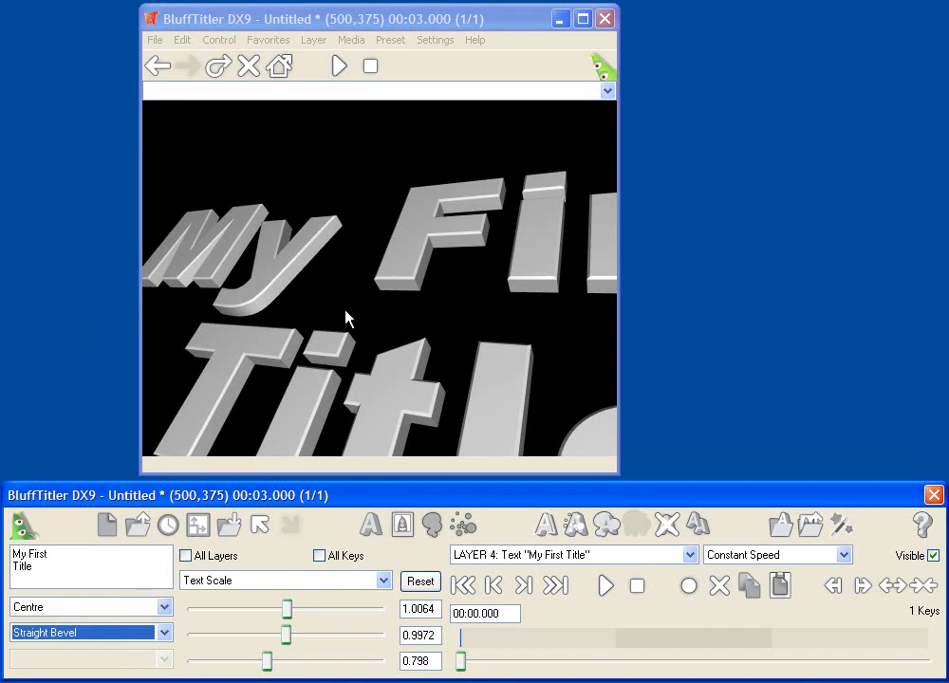
left_click(356, 588)
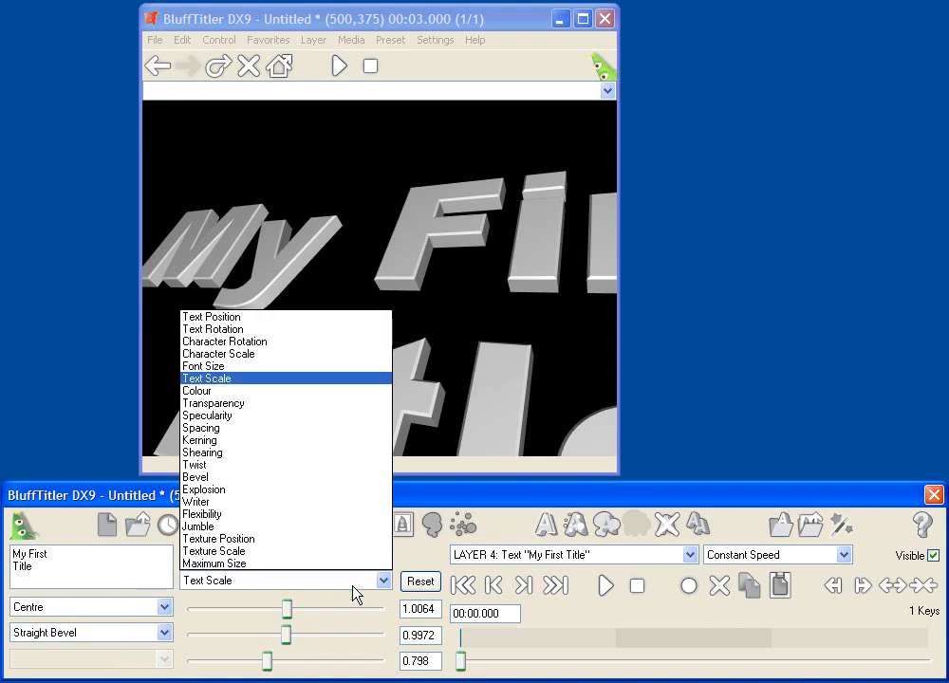
left_click(291, 479)
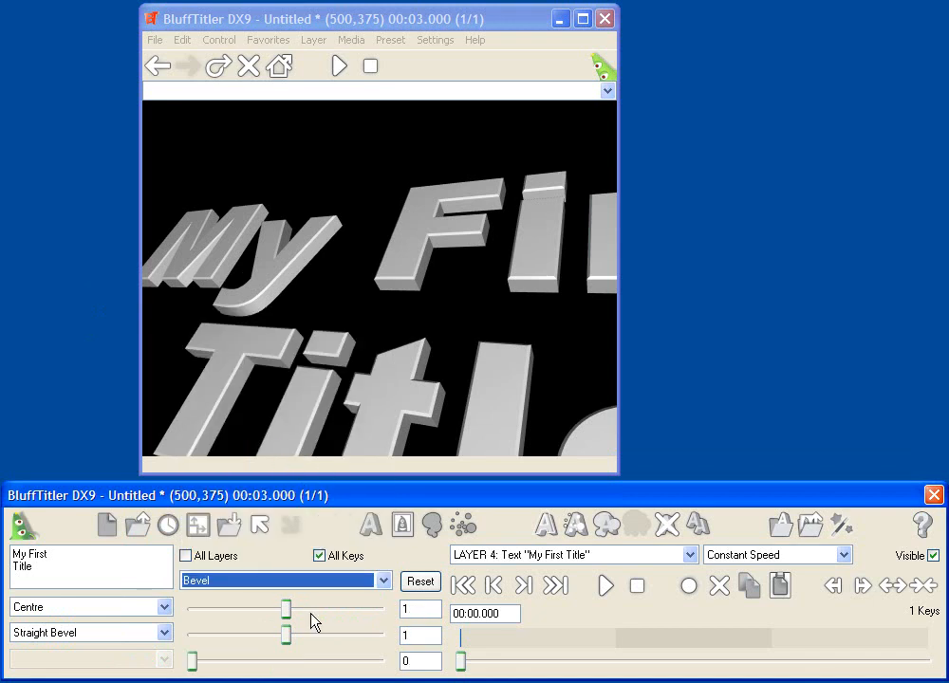
left_click_drag(289, 612, 362, 615)
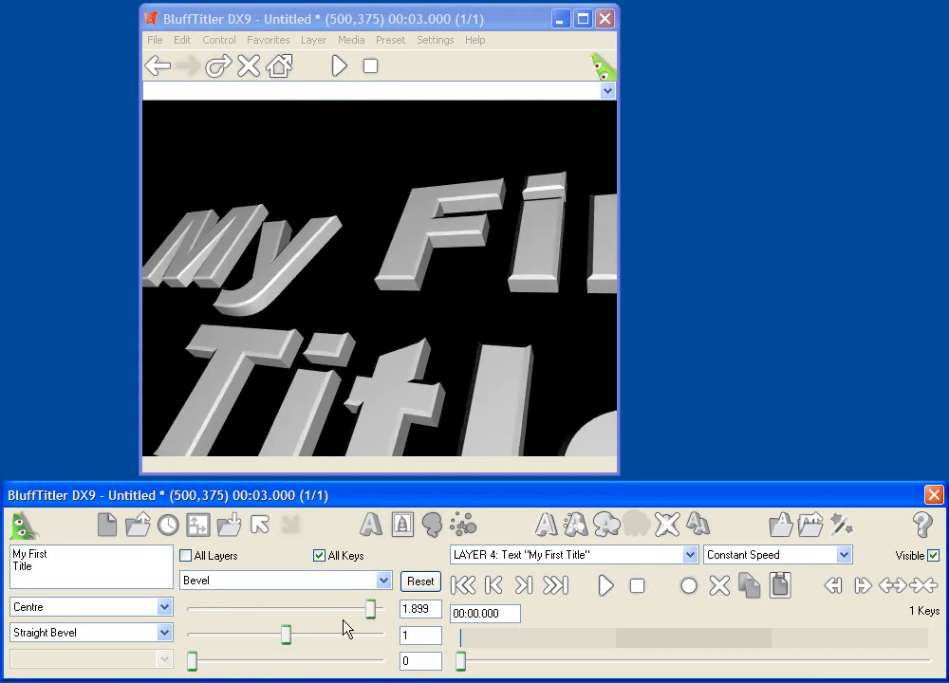
left_click_drag(287, 636, 371, 634)
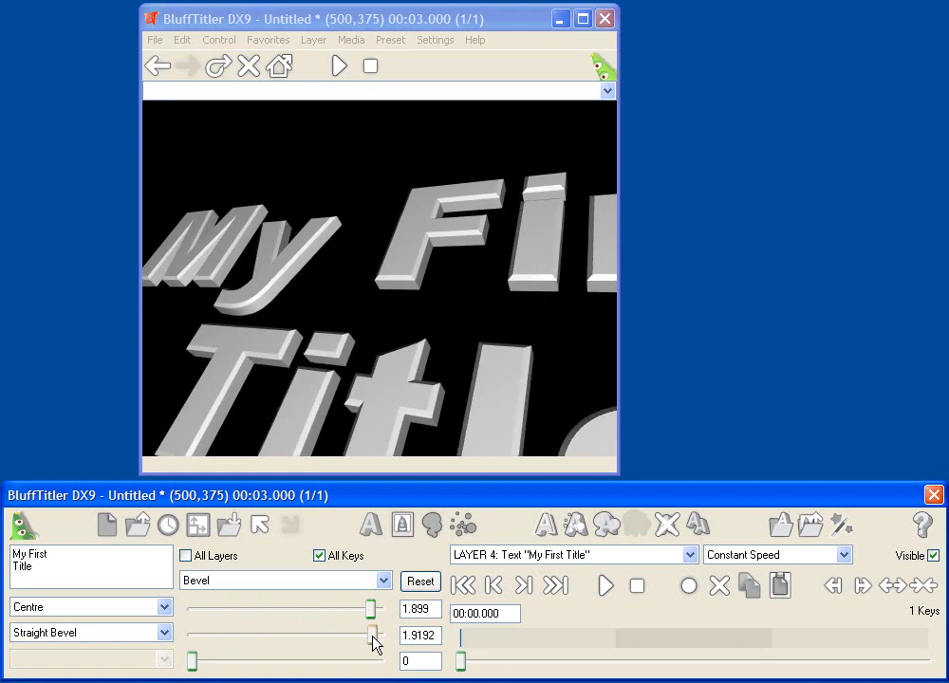
Step: Reset the text rotation and the text position of the title to their default values
left_click(384, 579)
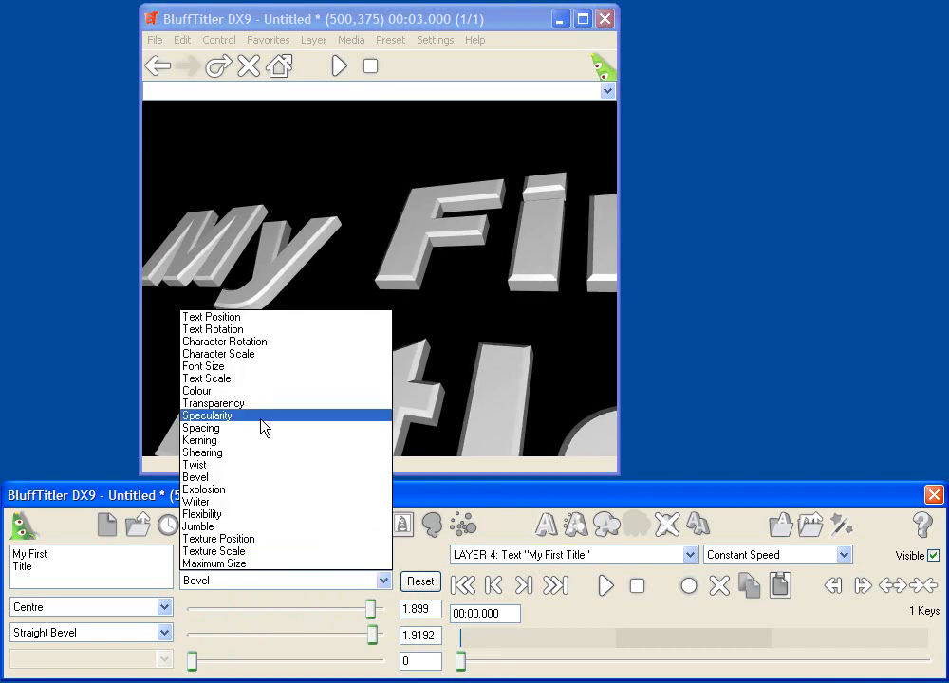
left_click(265, 332)
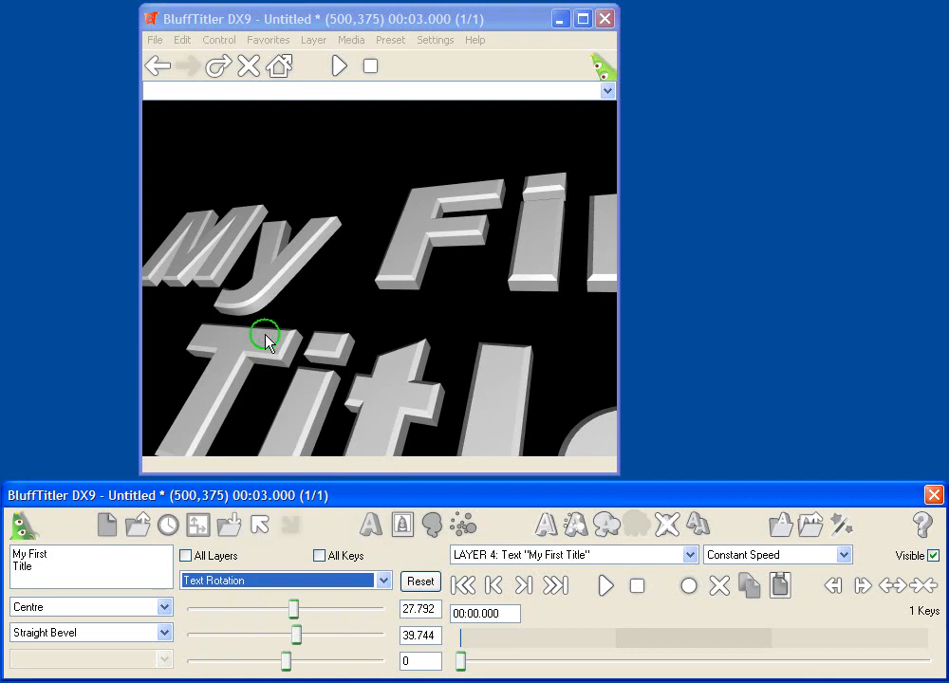
left_click(424, 590)
left_click(322, 582)
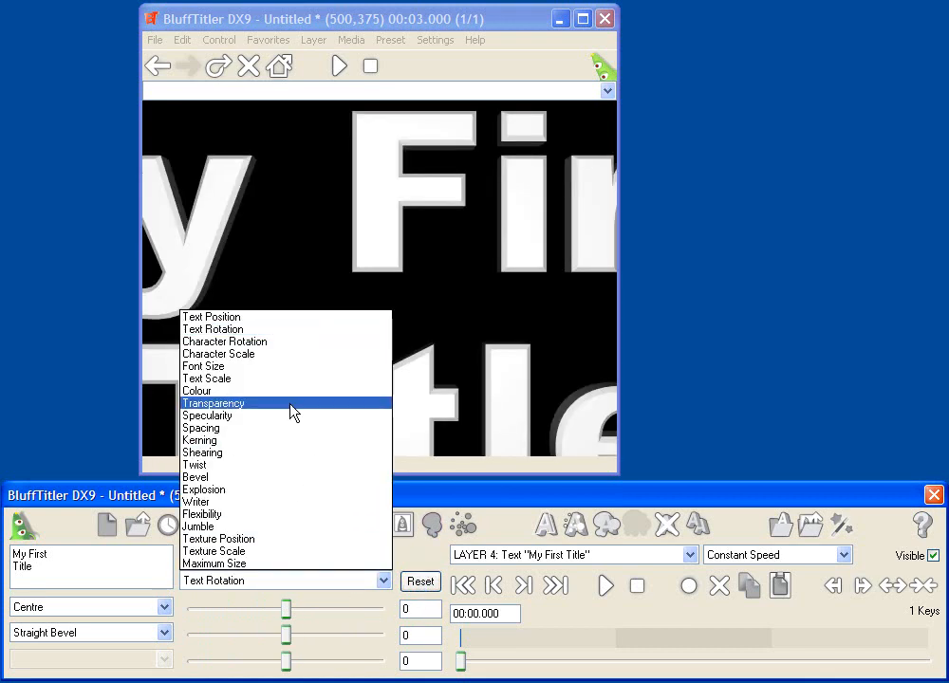
left_click(295, 321)
left_click(424, 581)
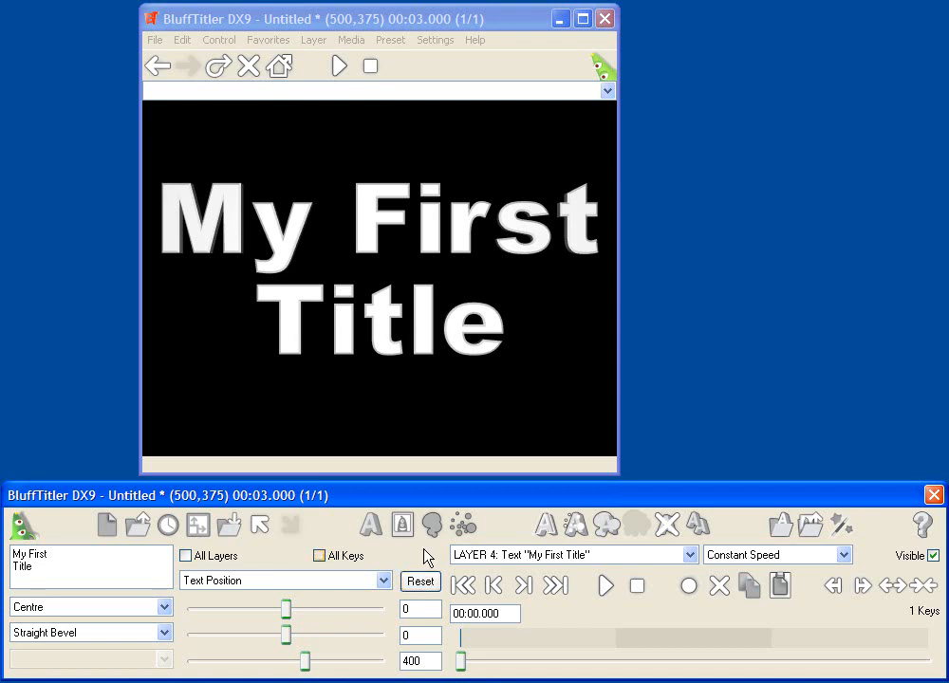
Step: Change the title's font family to BattleLines
left_click(352, 40)
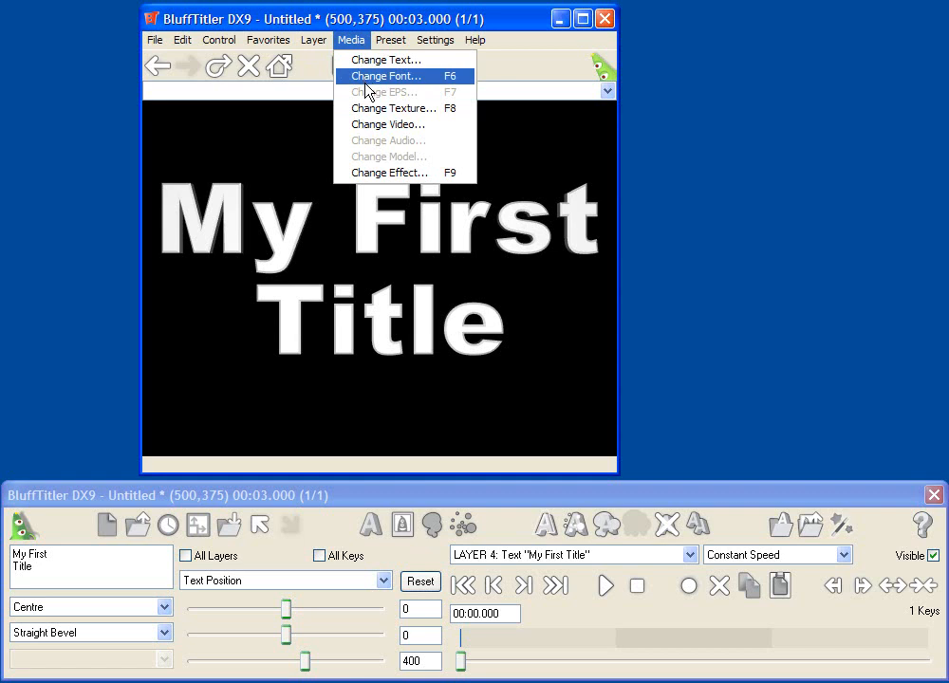
left_click(756, 513)
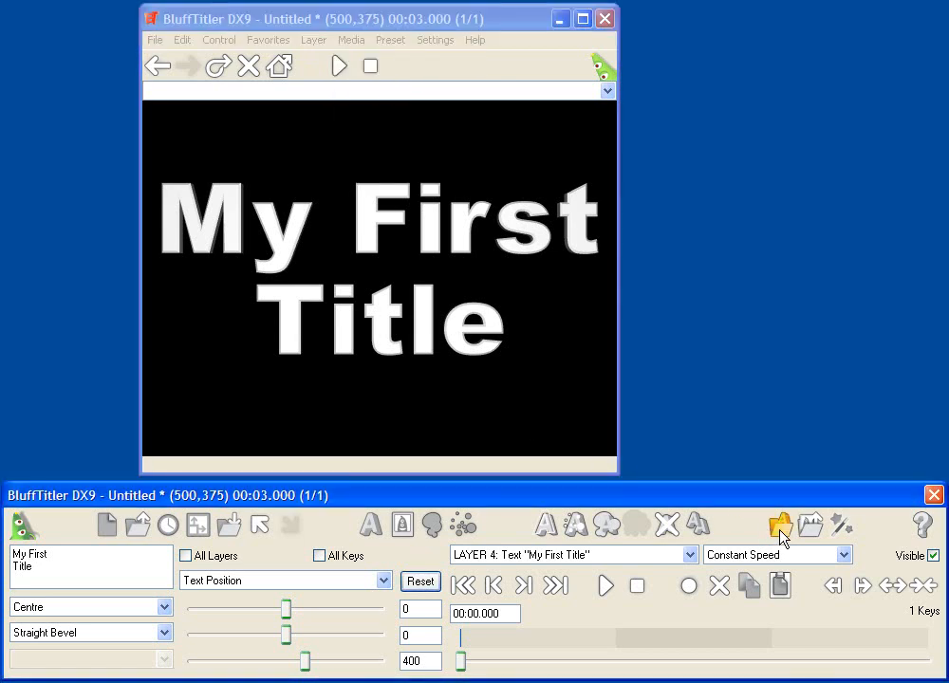
left_click(780, 529)
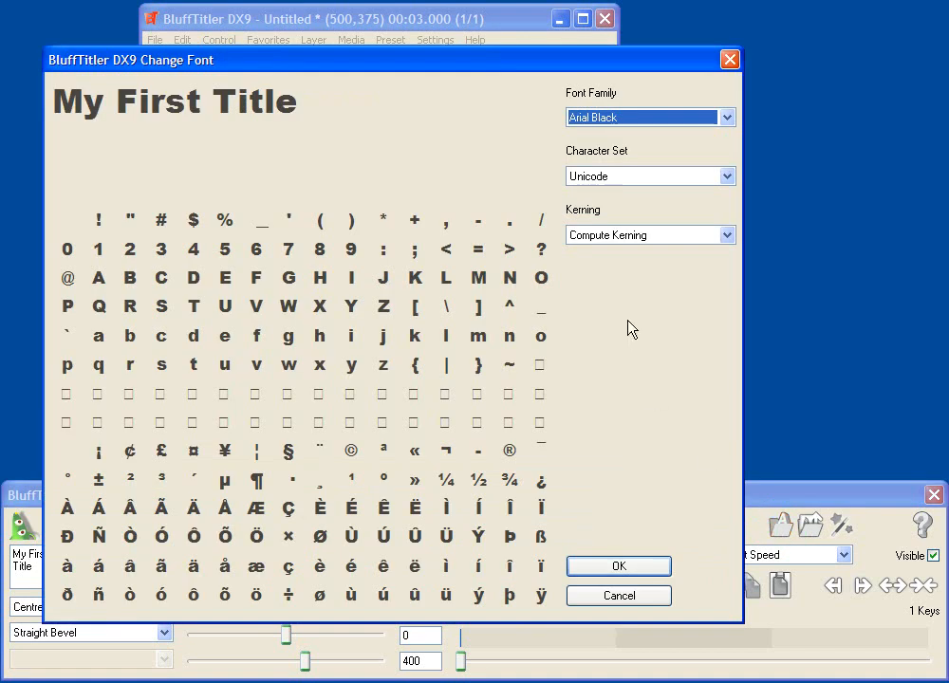
left_click(652, 120)
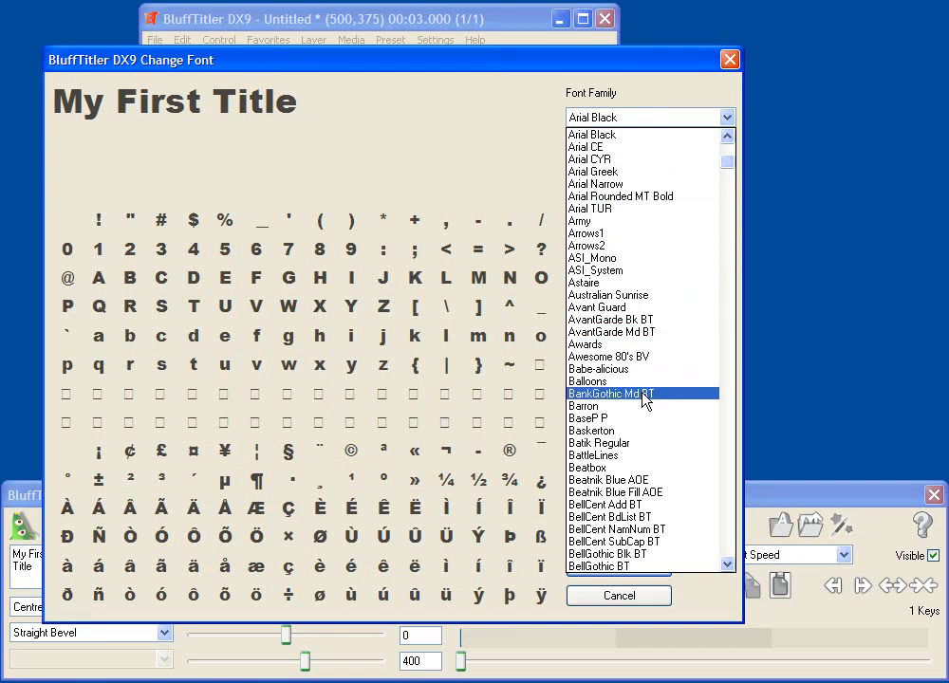
left_click(646, 456)
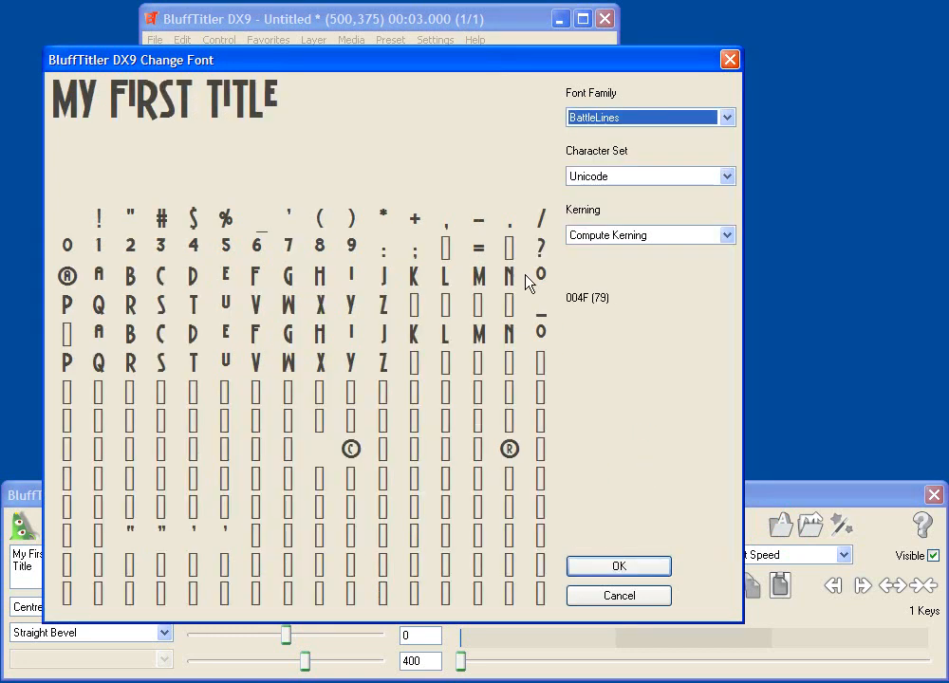
left_click(587, 572)
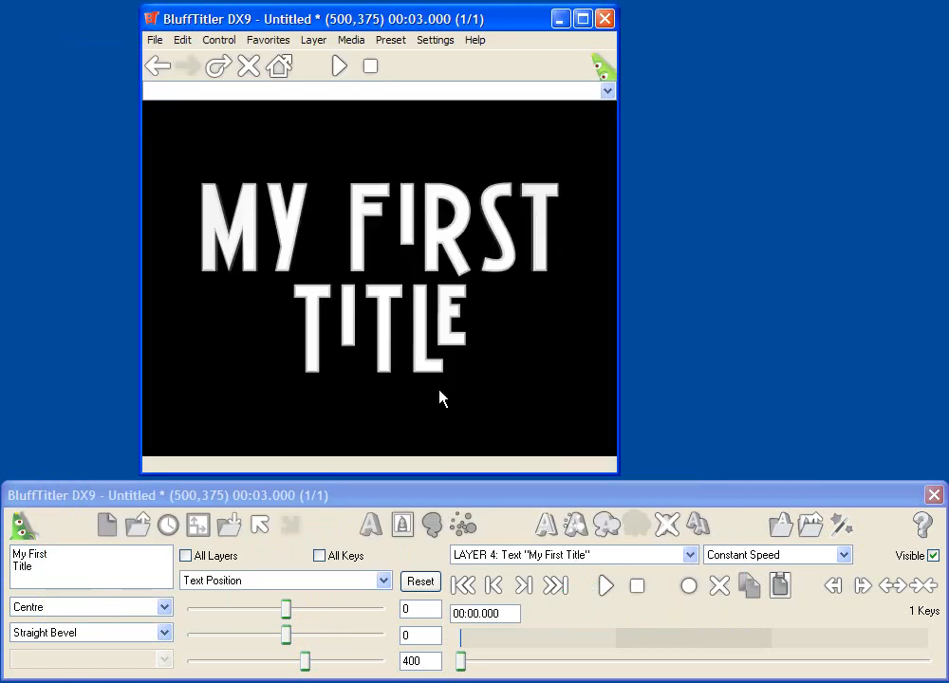
Step: Tint the text purple by setting its colour to red 145, green 90 and blue 159
left_click(381, 580)
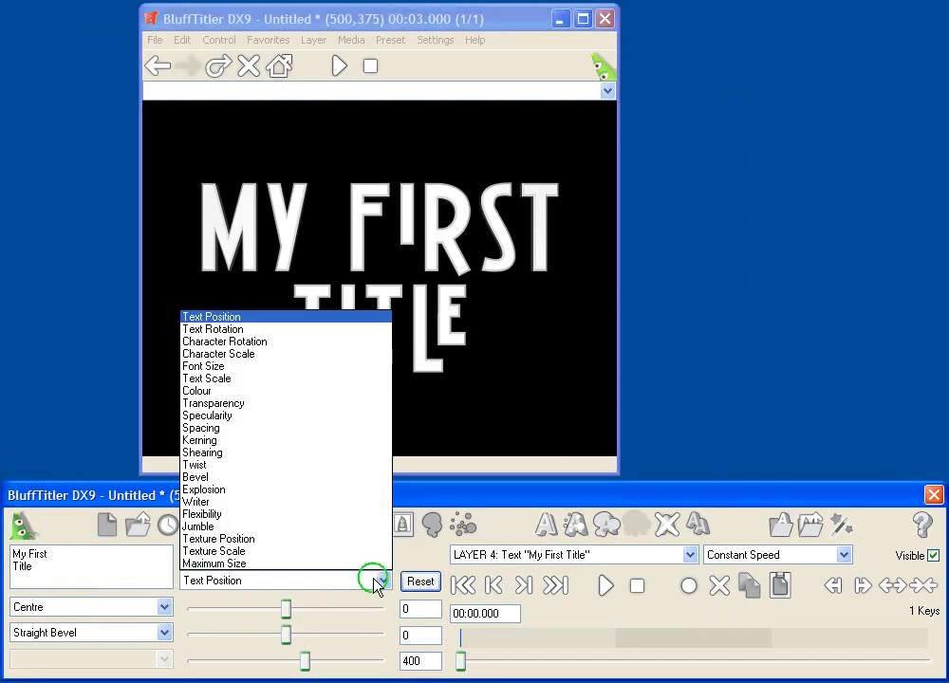
left_click(274, 391)
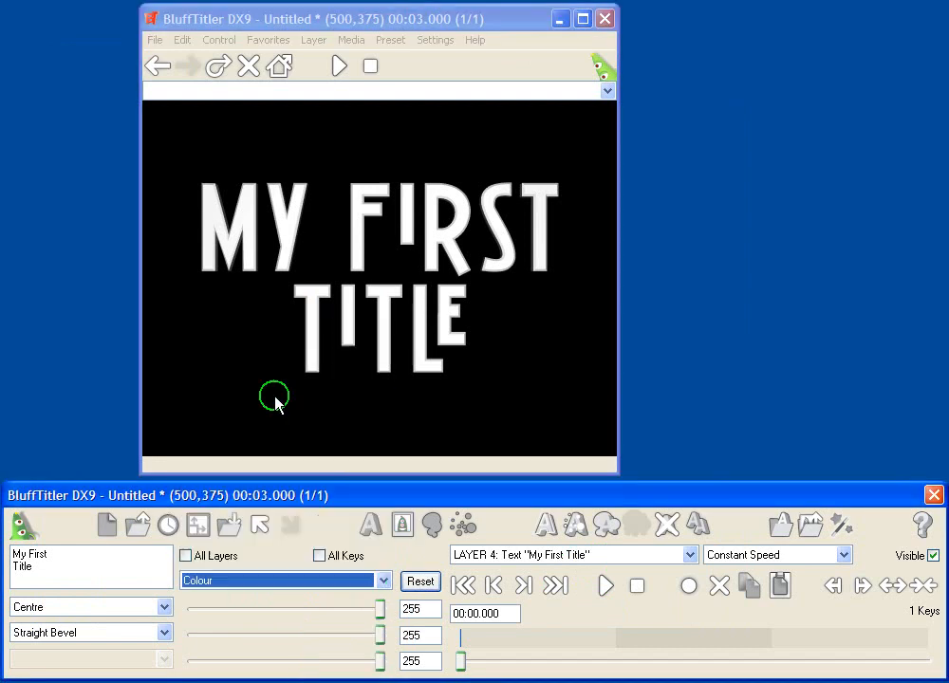
left_click_drag(380, 617, 258, 636)
left_click_drag(380, 661, 310, 668)
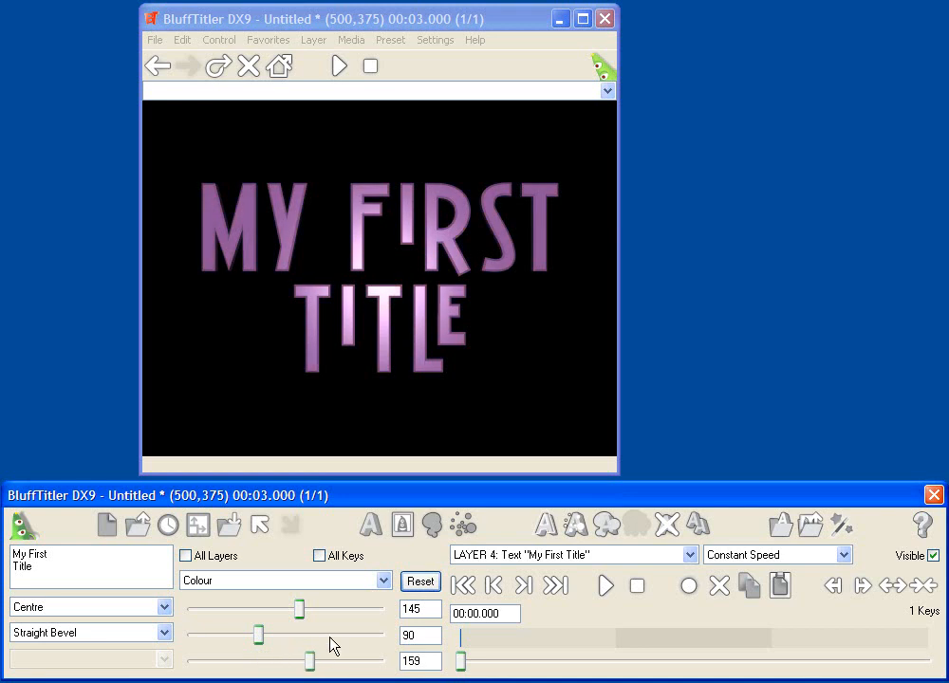
Step: Pick a deeper purple for the text in the colour picker, with red 117, green 47 and blue 159
right_click(329, 638)
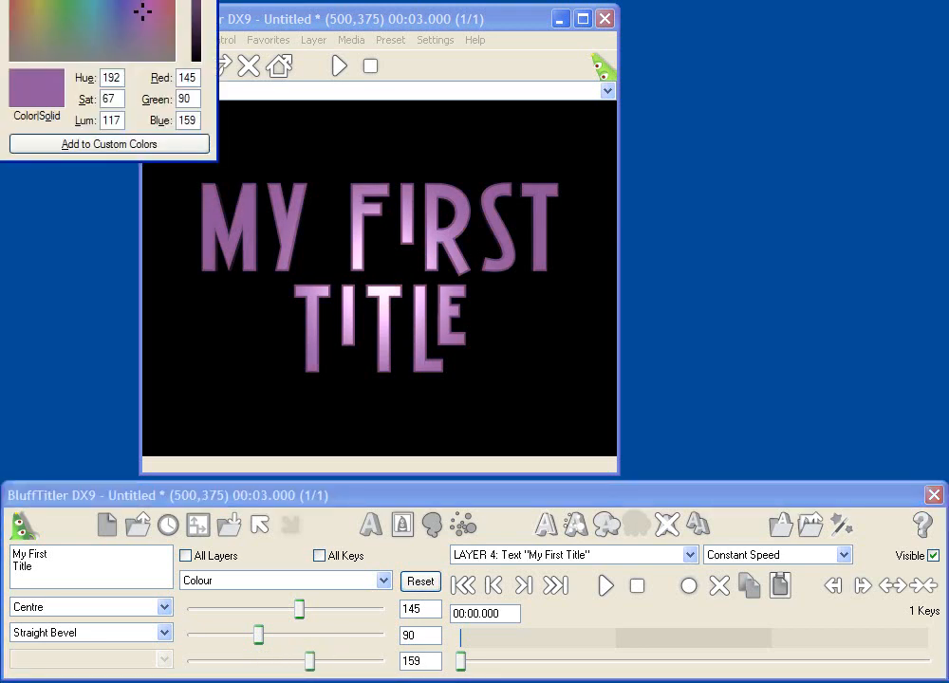
left_click_drag(386, 275, 464, 285)
left_click_drag(535, 303, 532, 317)
left_click(148, 465)
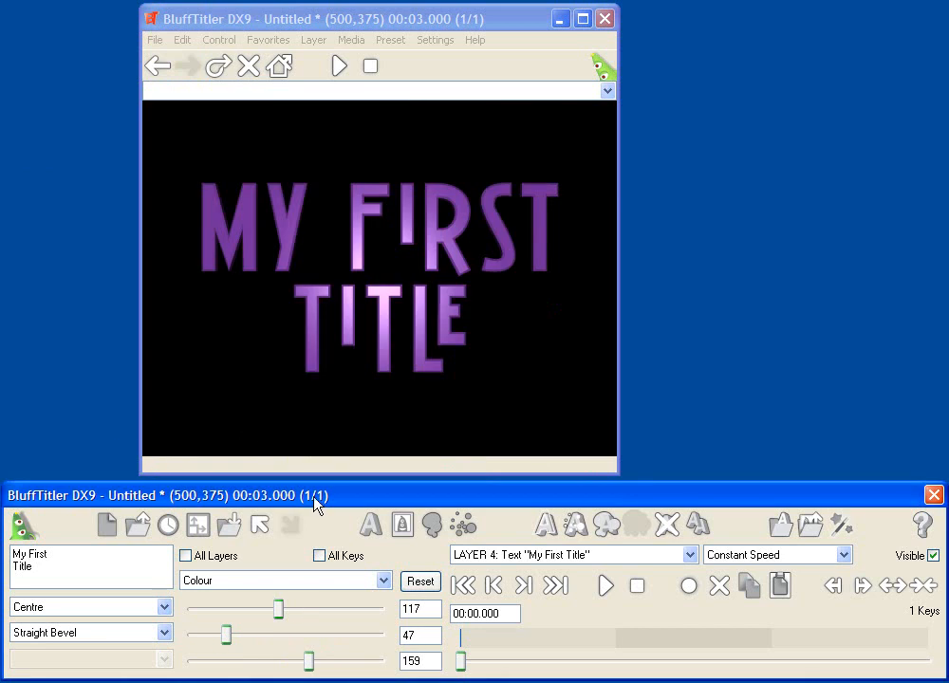
Step: Raise the text's specularity to about 0.85
left_click(318, 588)
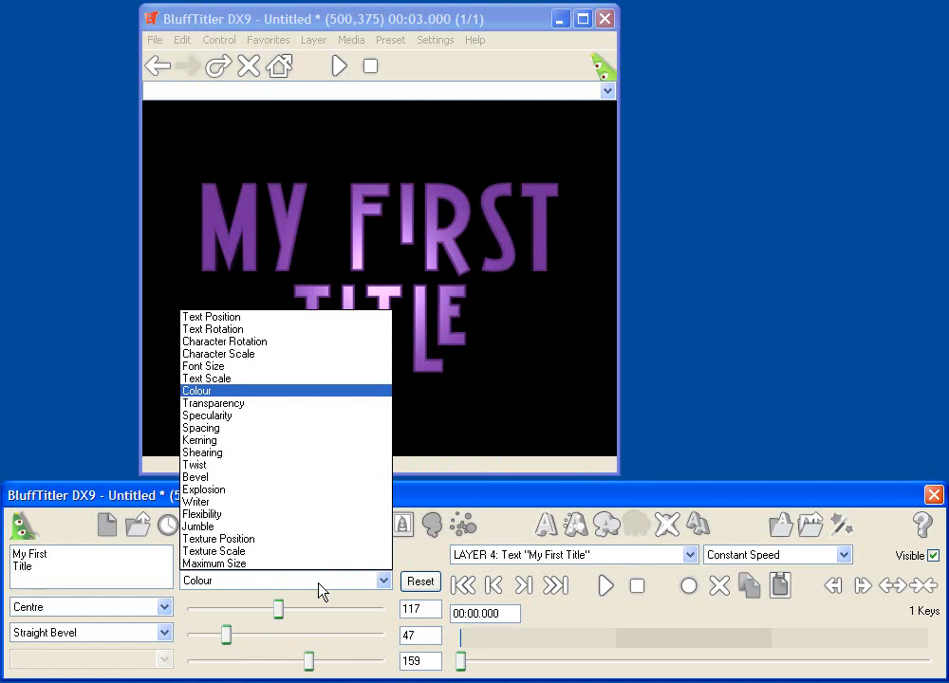
left_click(253, 415)
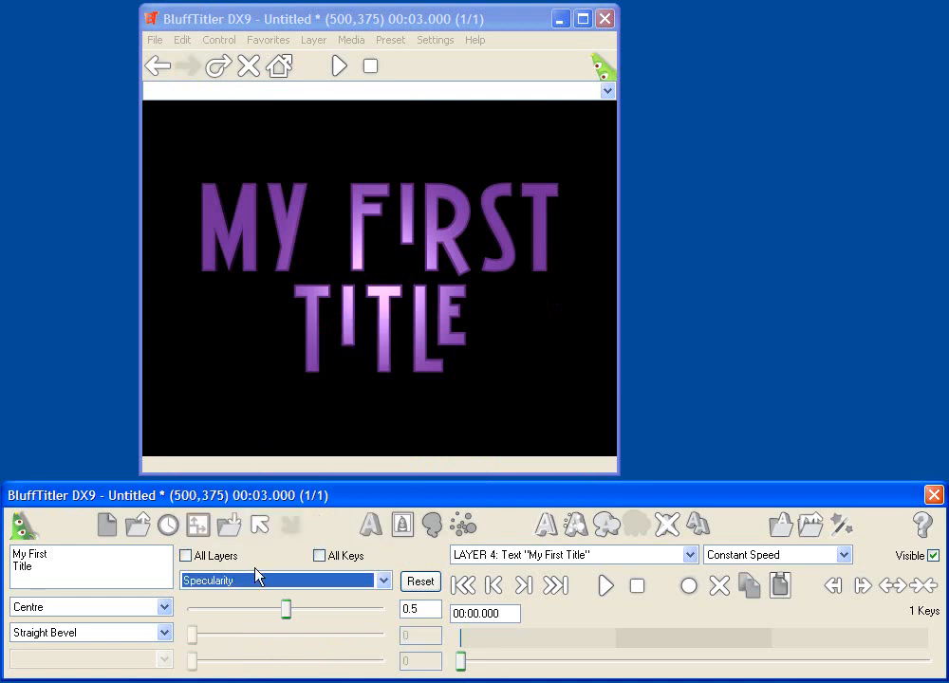
left_click_drag(286, 609, 355, 625)
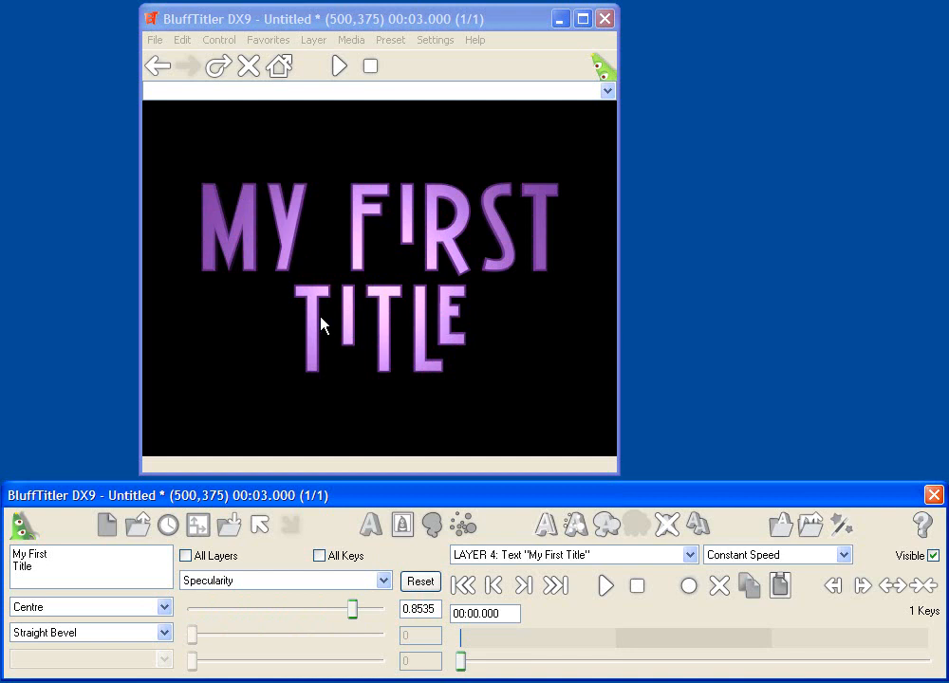
Step: Tighten the text by lowering its first two spacing values to about 0.35 each
left_click(323, 581)
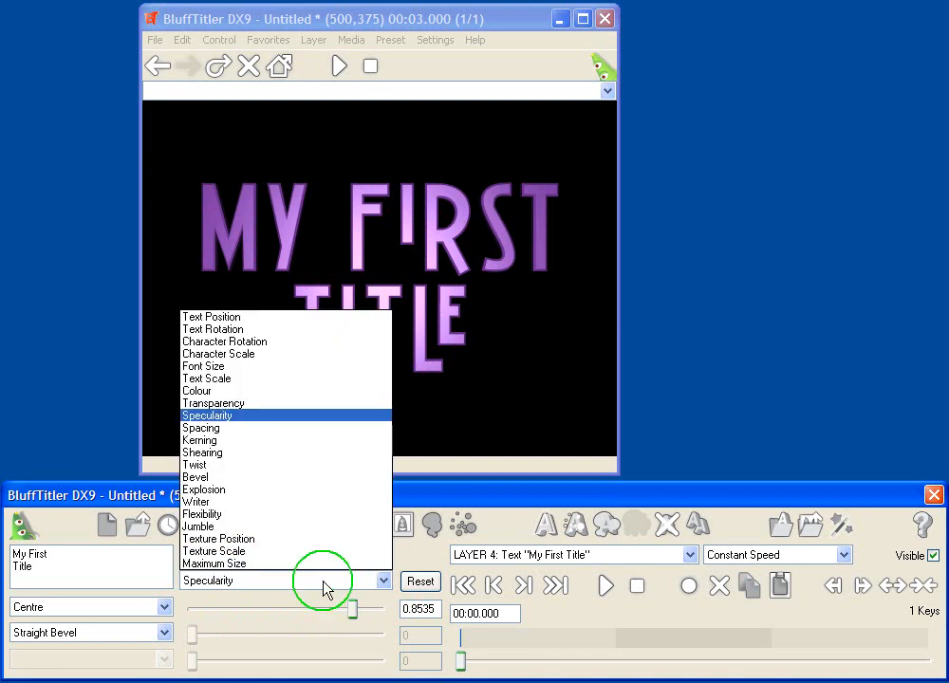
left_click(233, 429)
left_click_drag(289, 612, 228, 615)
left_click_drag(286, 634, 227, 636)
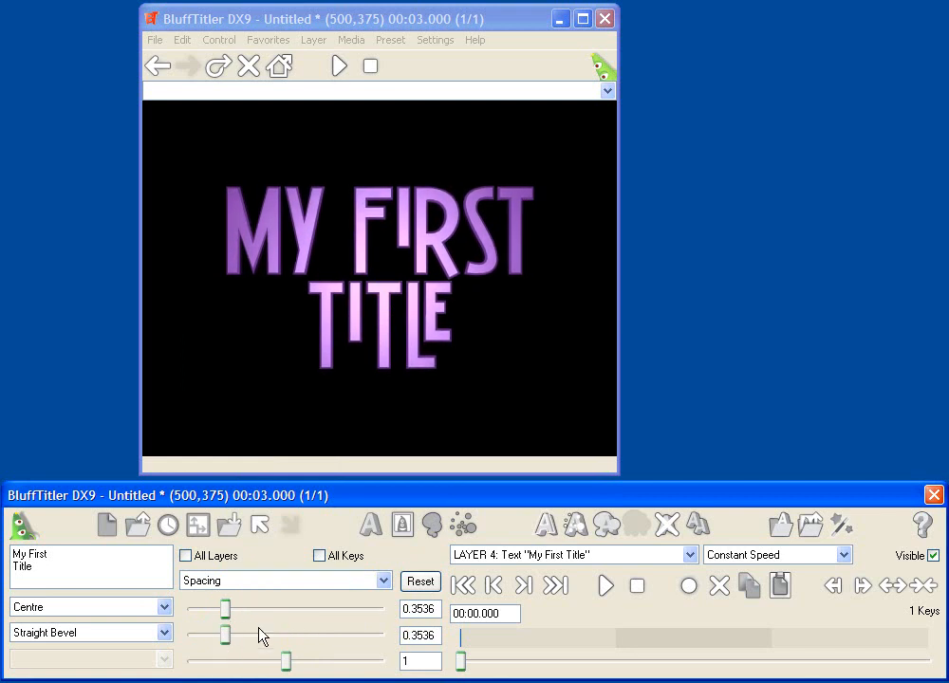
left_click(606, 587)
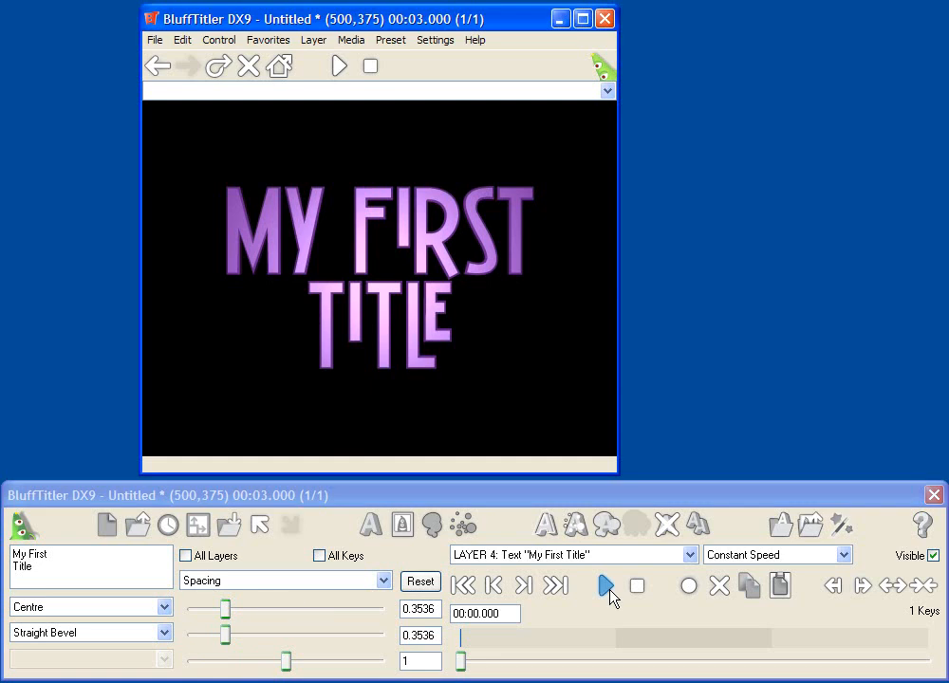
Step: Change the title's font family to HouseMovementsTT-Custom
left_click(780, 525)
left_click(669, 118)
scroll(685, 299, "down", 20)
scroll(684, 304, "down", 20)
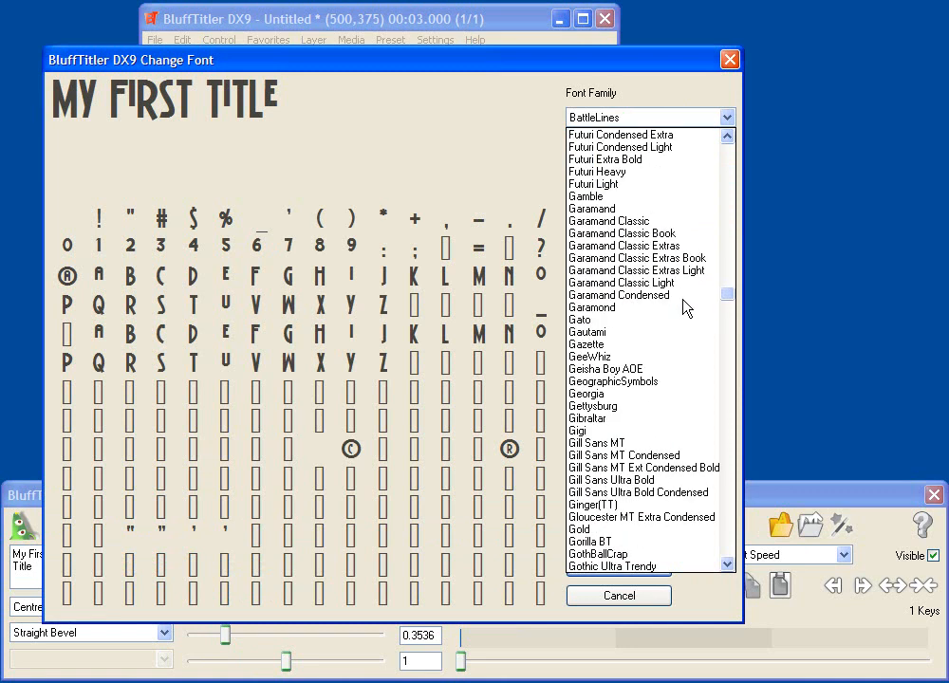
scroll(684, 307, "down", 13)
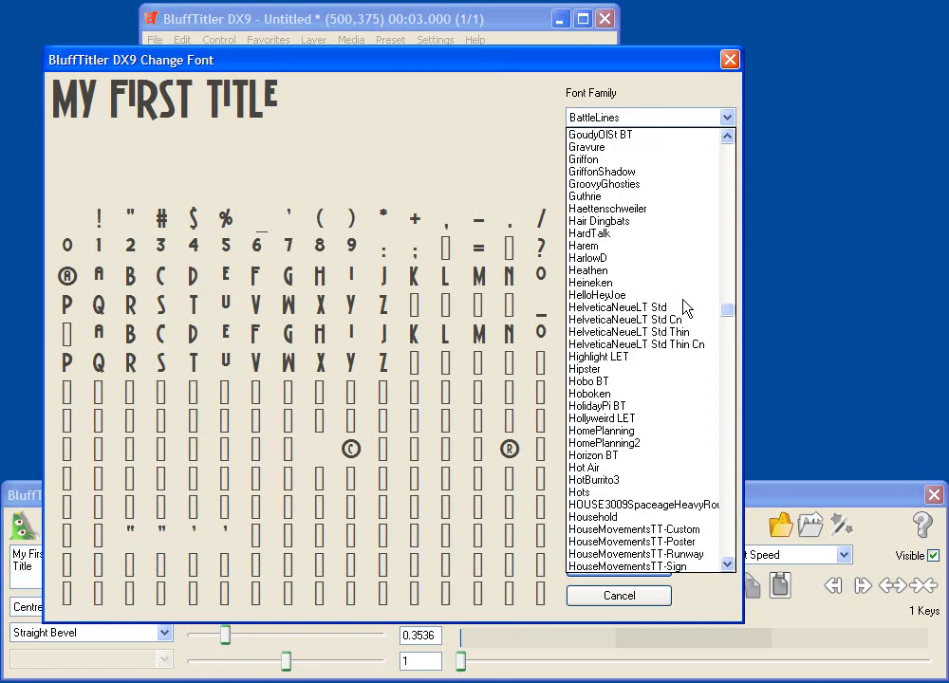
left_click(655, 529)
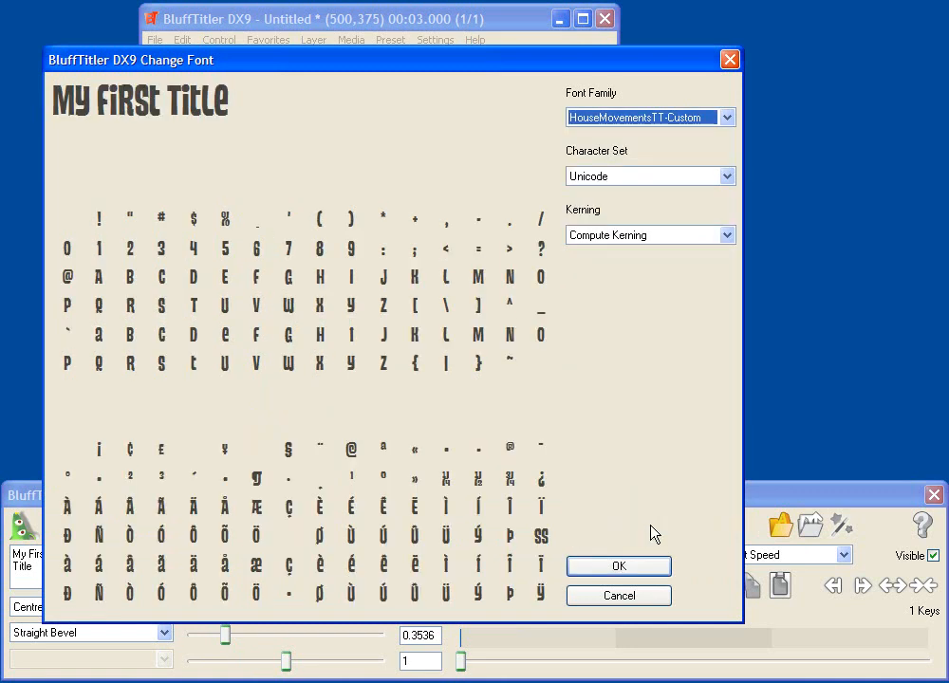
left_click(619, 567)
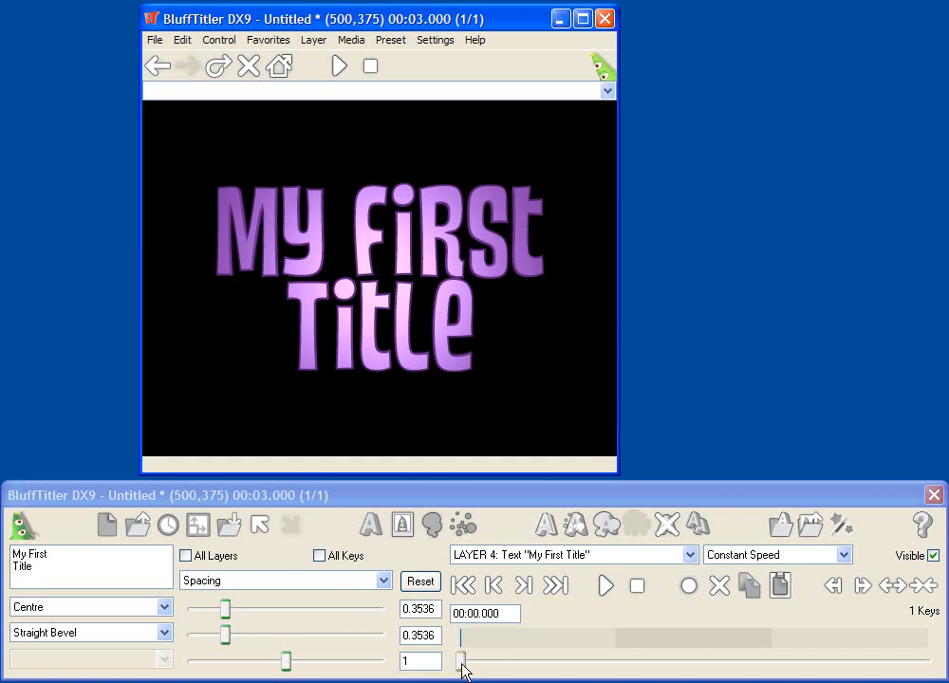
Step: Add a key for the text layer at the end of the show, at 3 seconds
left_click_drag(462, 663, 694, 667)
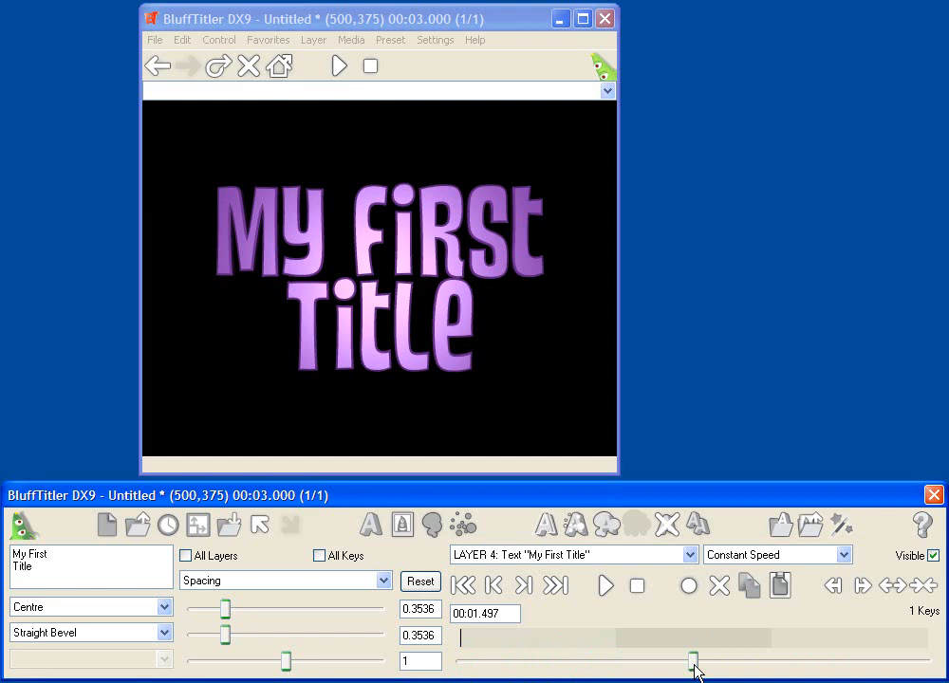
left_click_drag(695, 666, 924, 676)
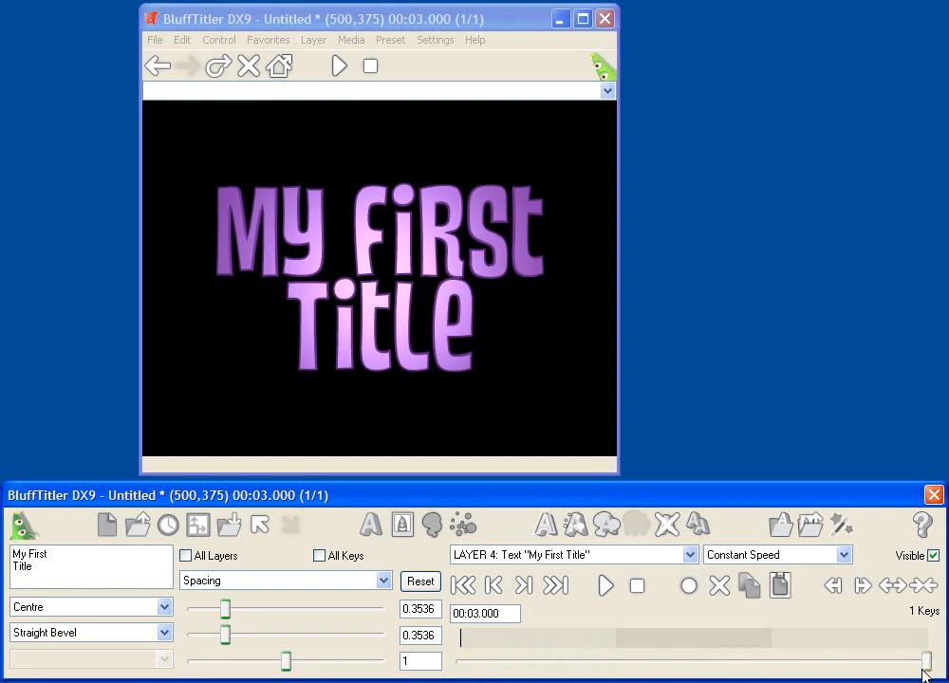
left_click(694, 592)
Step: At the first key, set the third text position value to about -60.8 so the title starts behind the camera
left_click(462, 589)
left_click(334, 580)
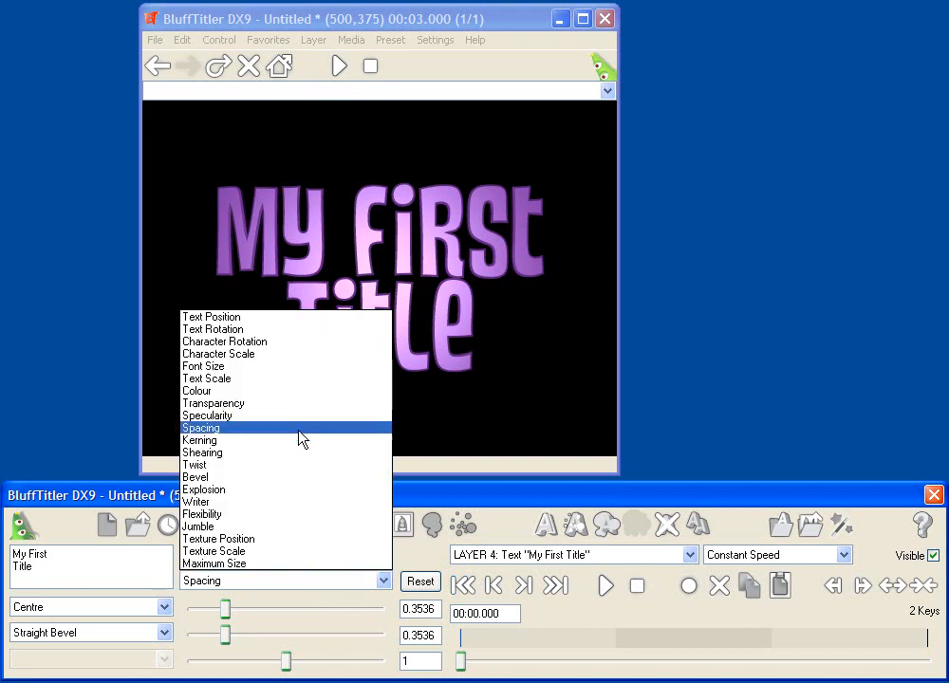
left_click(297, 329)
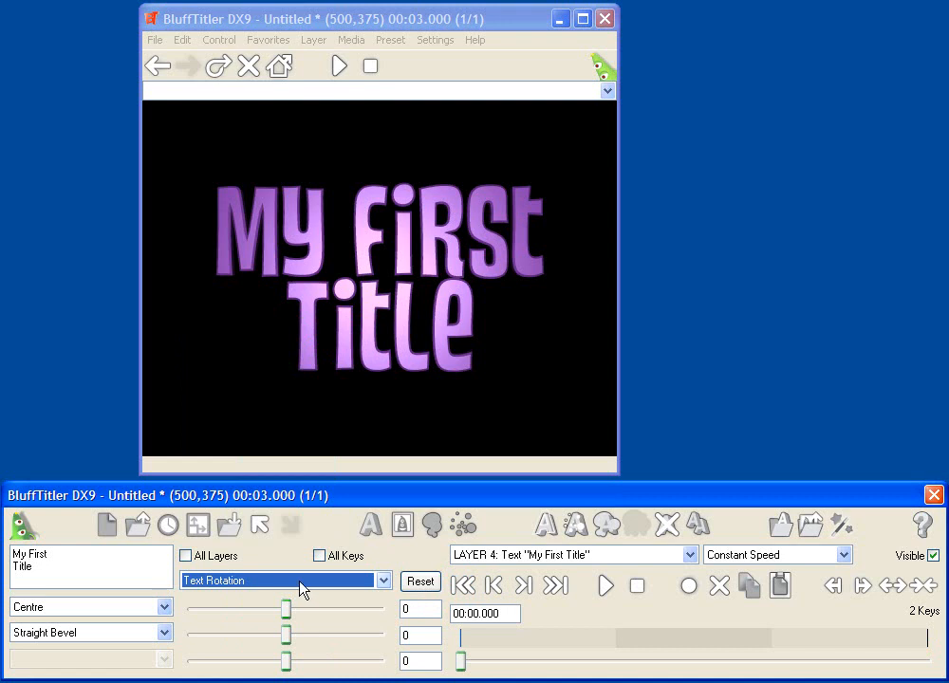
left_click(242, 583)
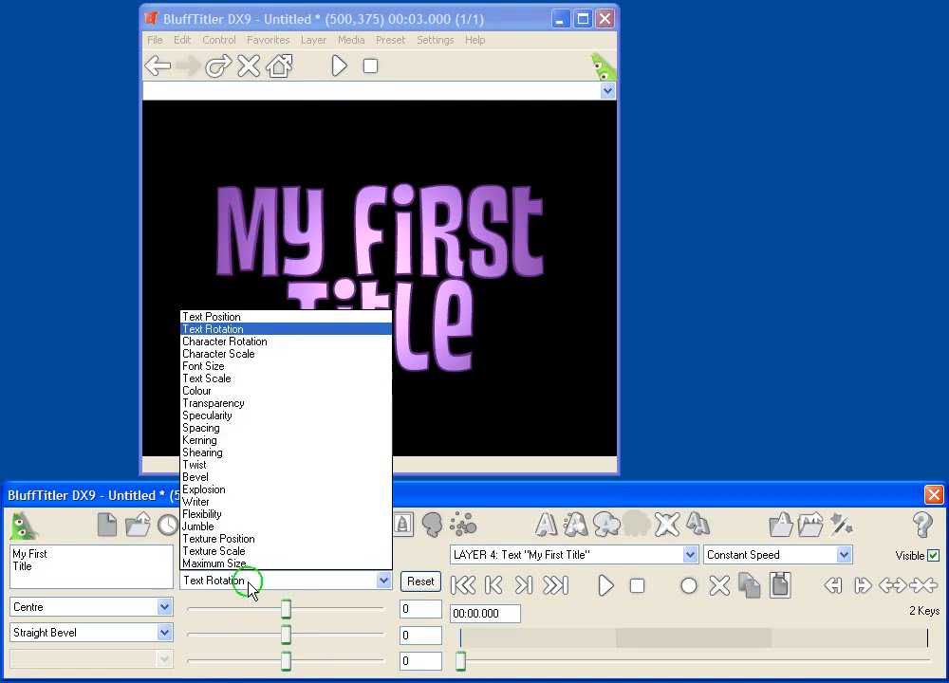
left_click(250, 318)
left_click_drag(304, 667, 281, 667)
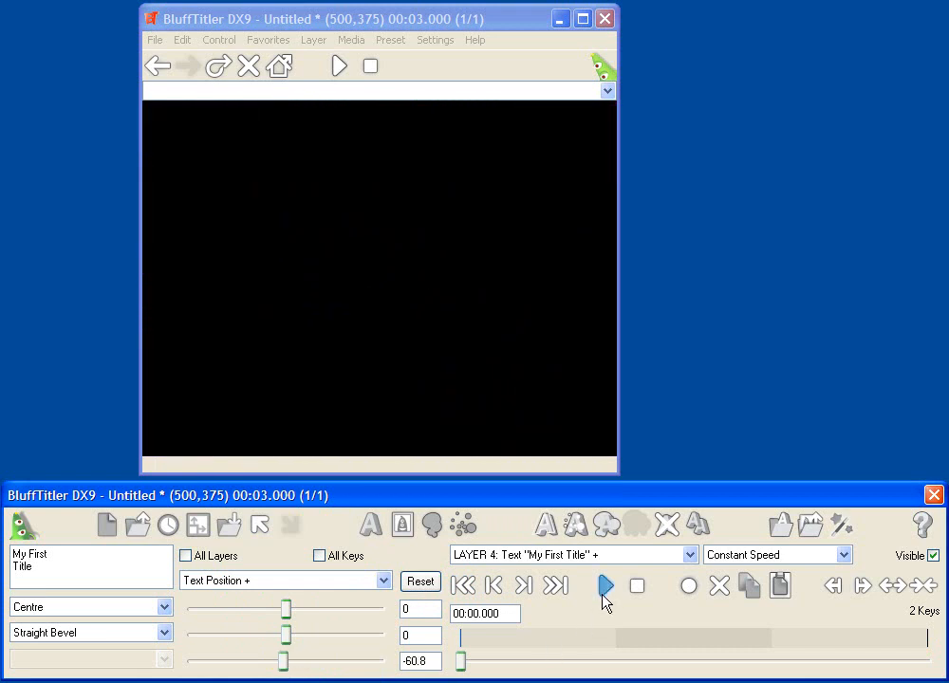
Step: Scrub through the show from start to end, and play the position animation from the first key
left_click(463, 662)
left_click_drag(462, 662, 927, 661)
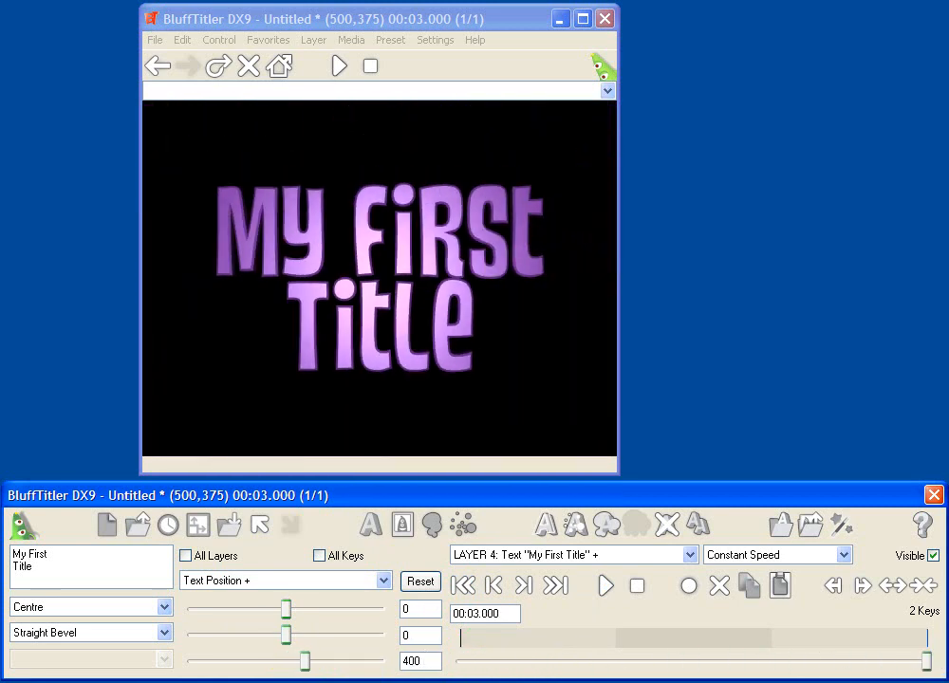
left_click(462, 586)
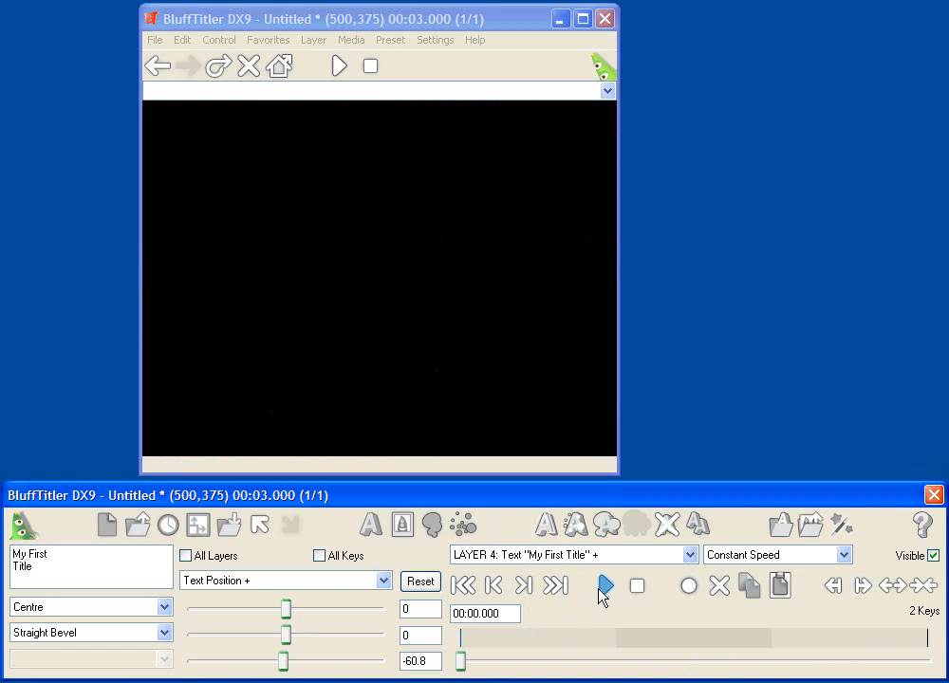
left_click(604, 588)
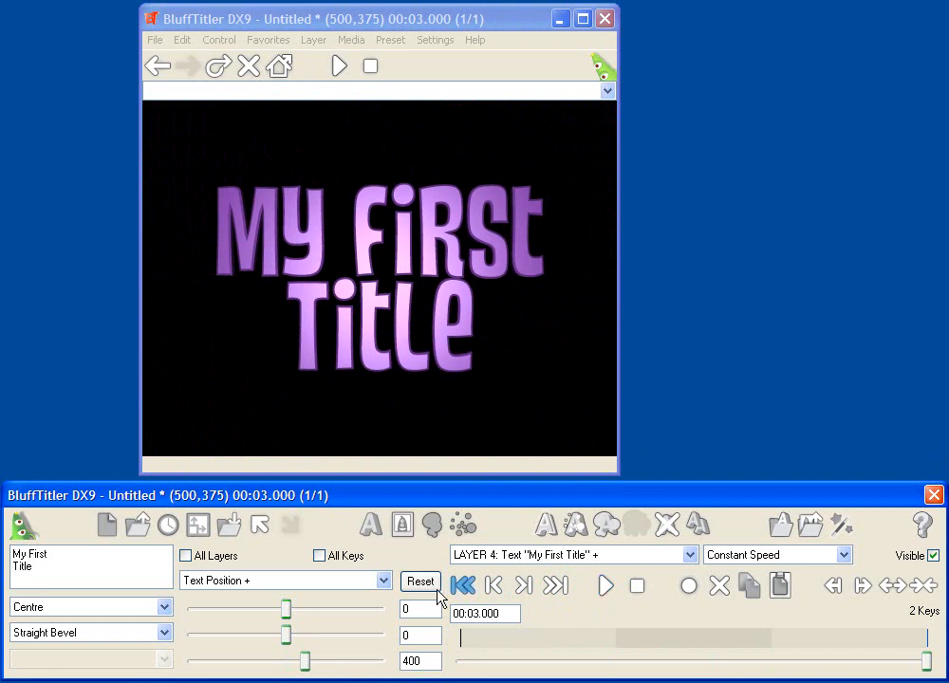
Step: At the last key, set the second text rotation value to 360 and play the animation from the start
left_click(339, 582)
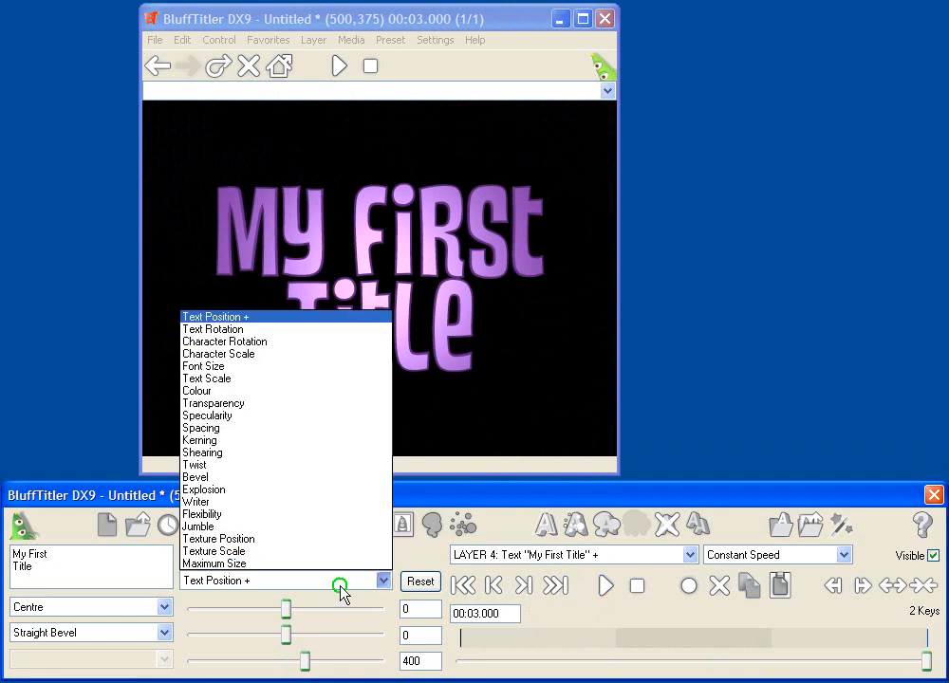
left_click(275, 330)
left_click_drag(288, 632, 391, 632)
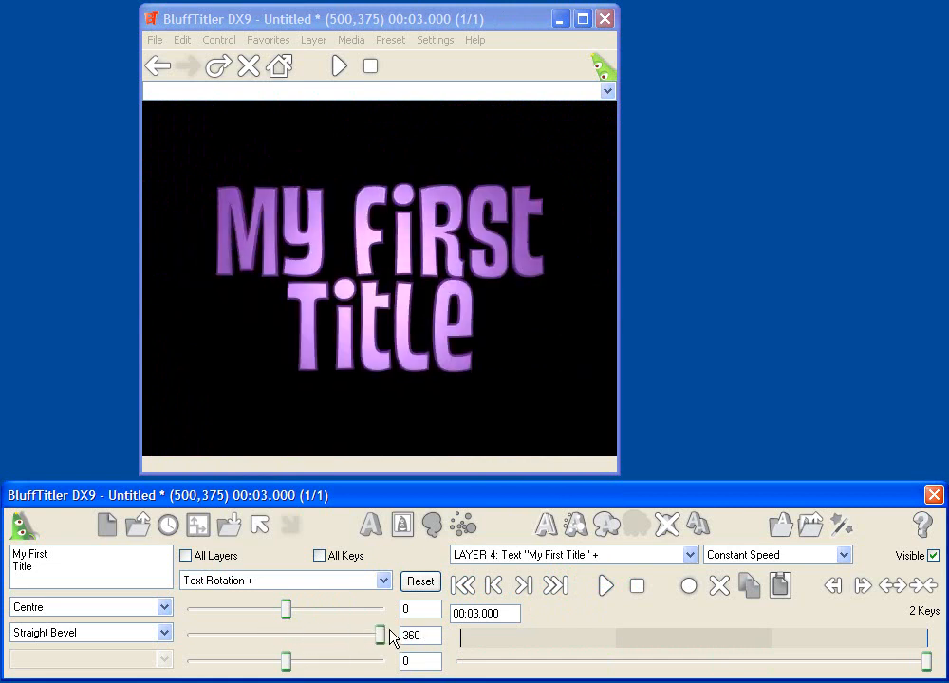
left_click(473, 592)
left_click(606, 586)
Step: Try the Bouncer and Decelerate motion styles on the title's animation, playing the show with each
left_click(821, 558)
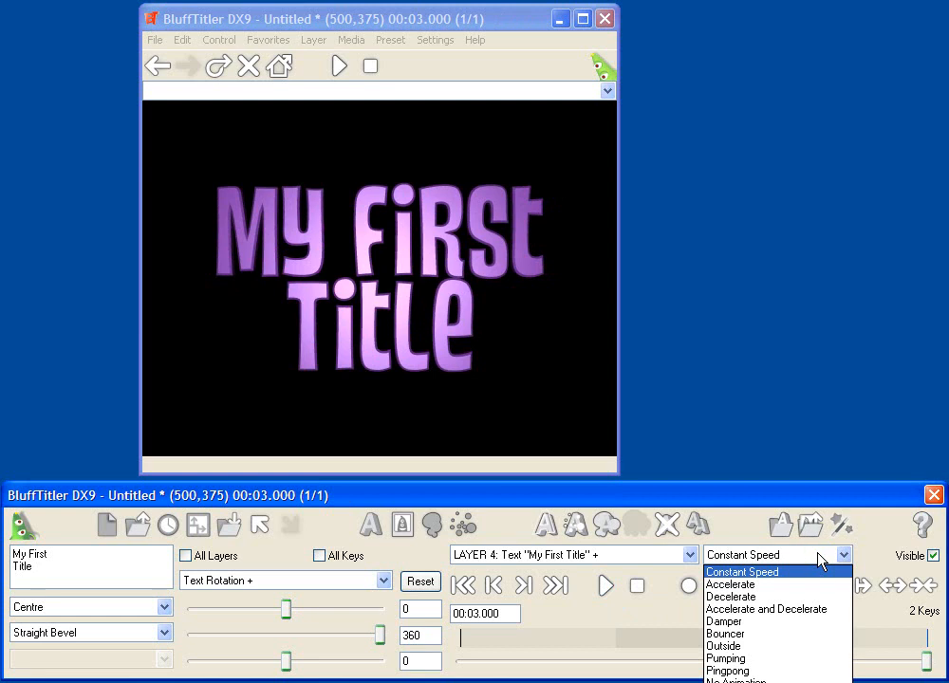
left_click(742, 634)
left_click(603, 588)
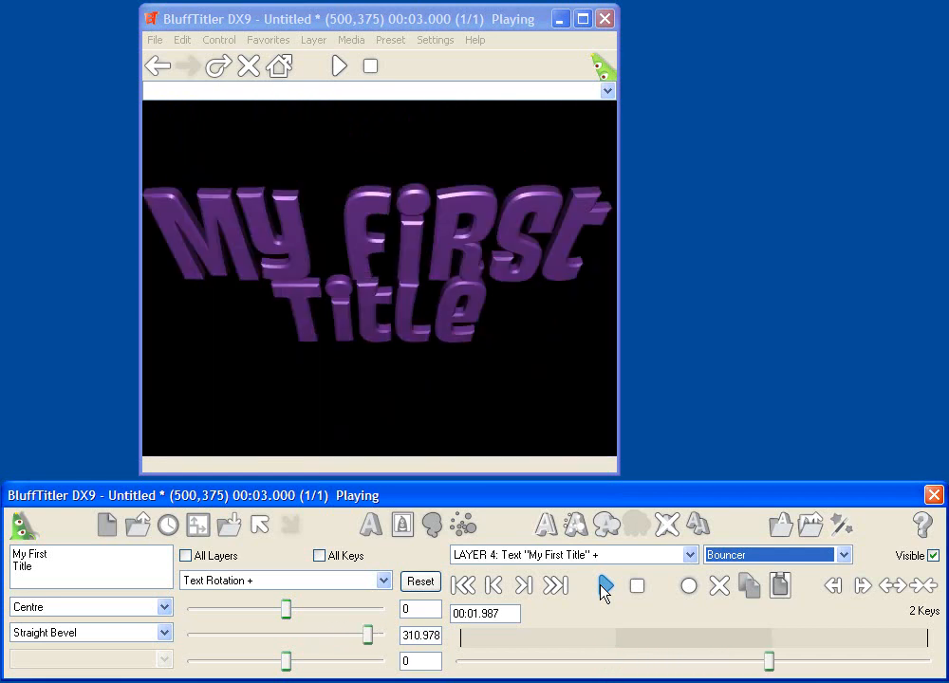
left_click(714, 556)
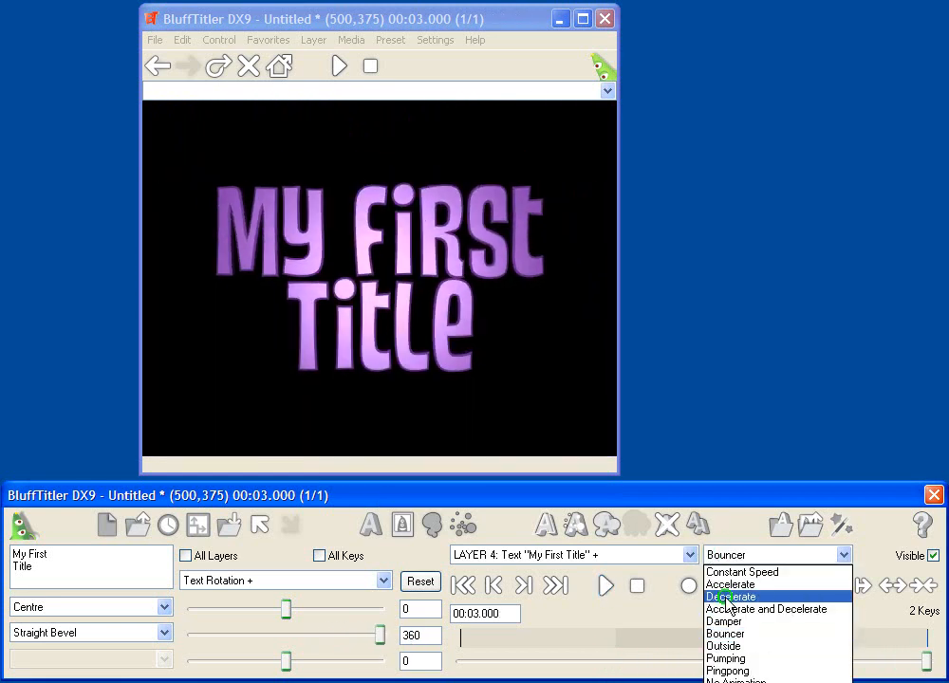
left_click(729, 597)
left_click(605, 588)
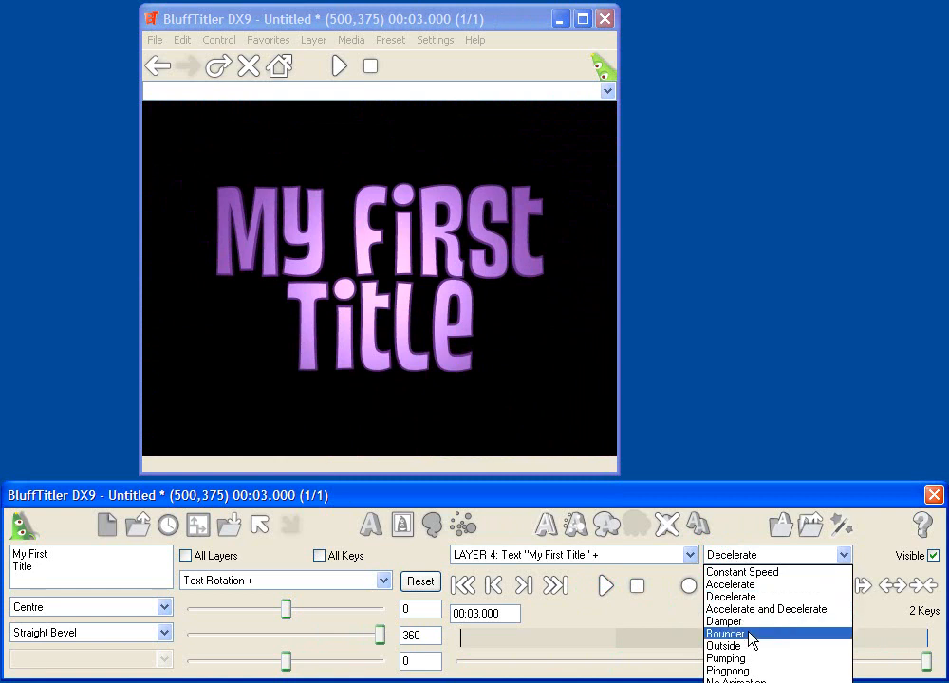
Step: Try the Outside motion style by playing the show, and return the title's animation to Constant Speed
left_click(753, 649)
left_click(607, 587)
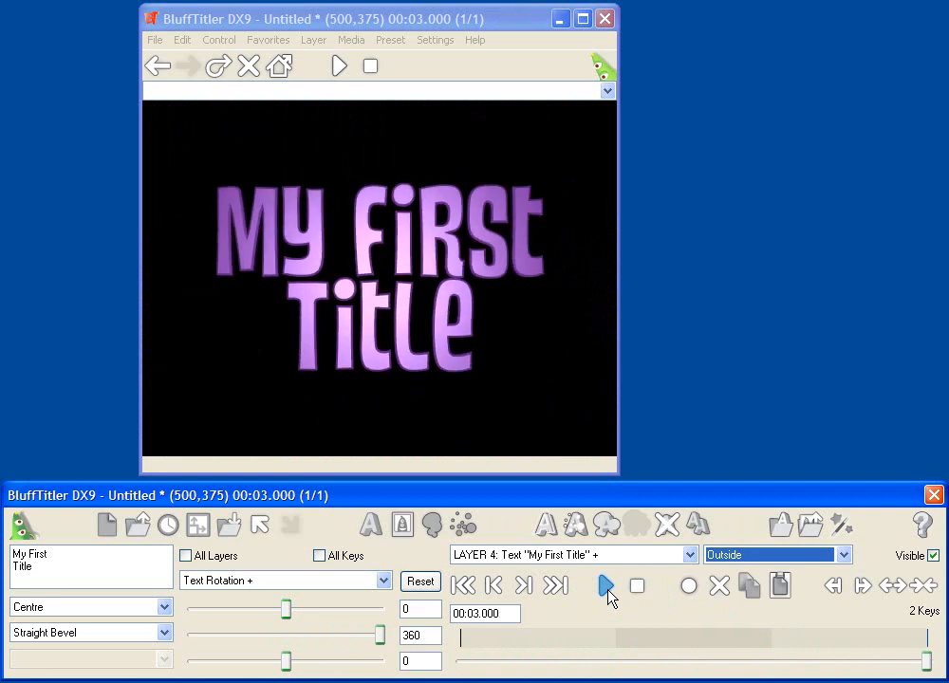
left_click(746, 556)
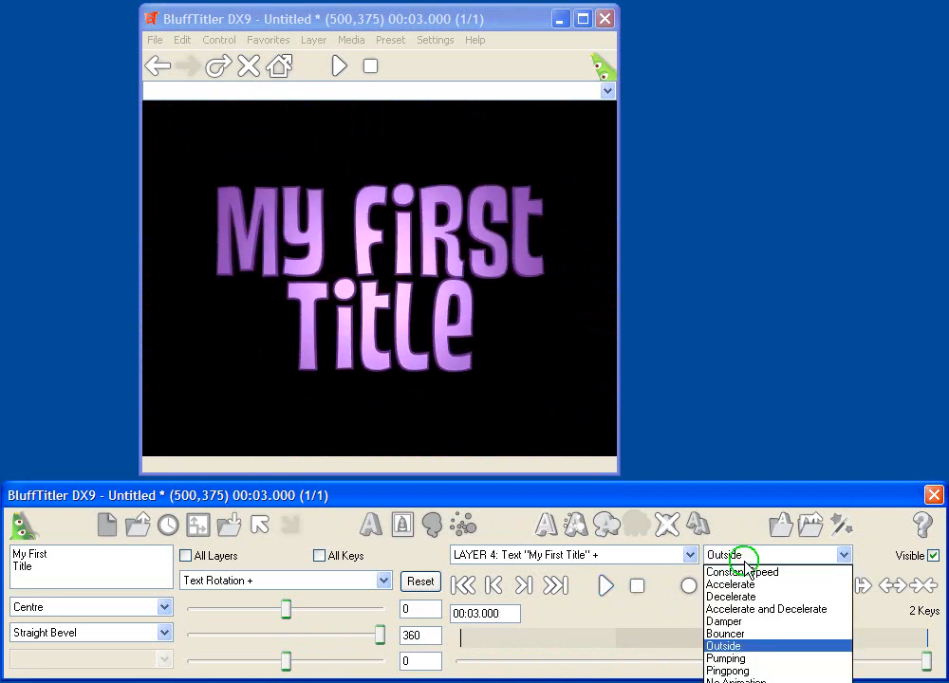
left_click(740, 574)
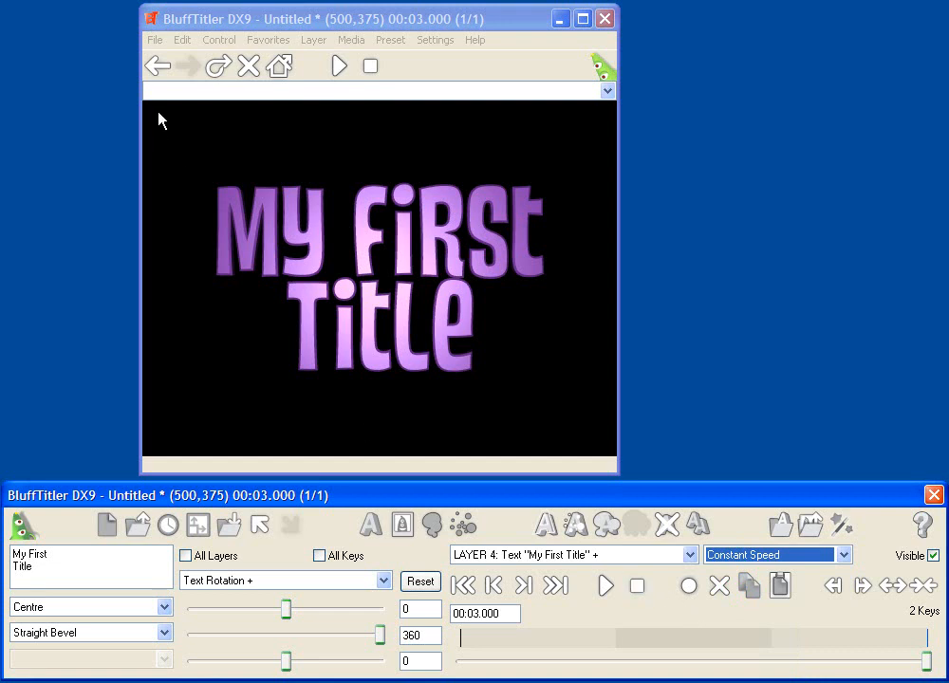
Step: Stretch the show's duration to 6 seconds and play it from the start
left_click(155, 40)
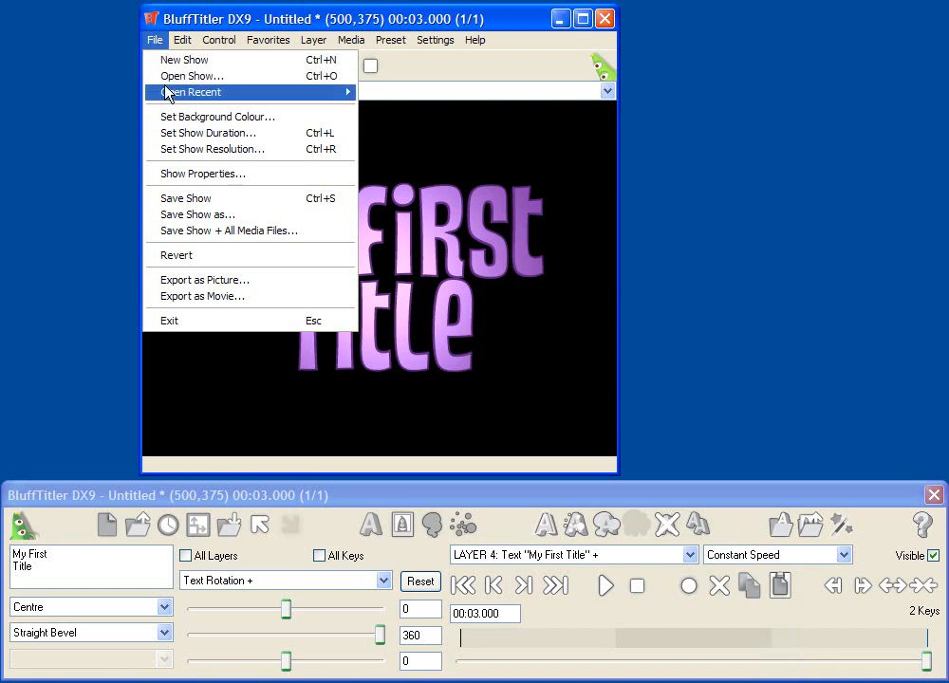
left_click(200, 138)
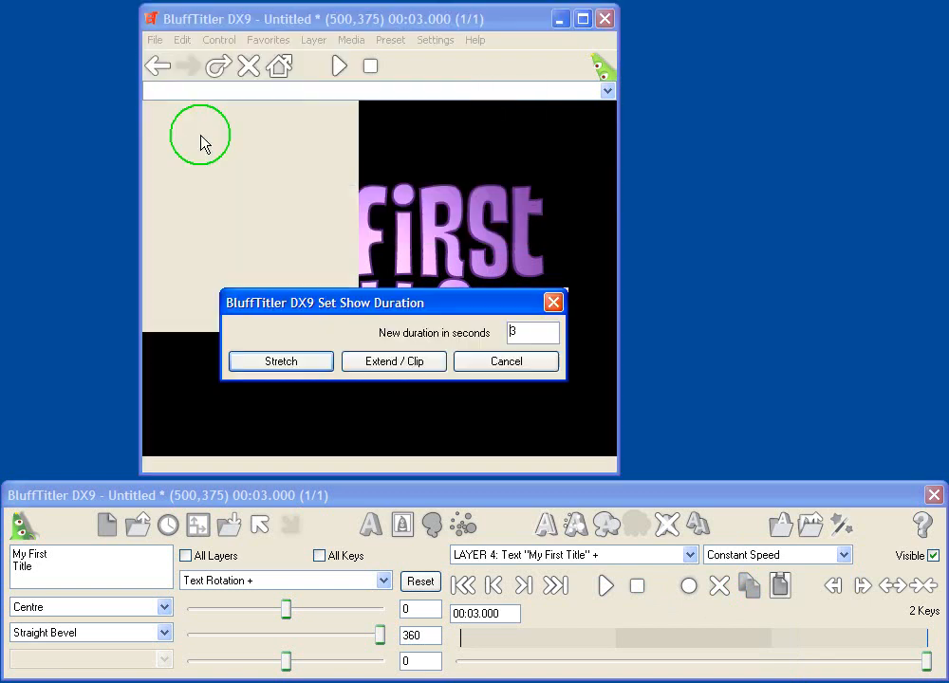
left_click(525, 329)
left_click_drag(527, 329, 460, 328)
type("6")
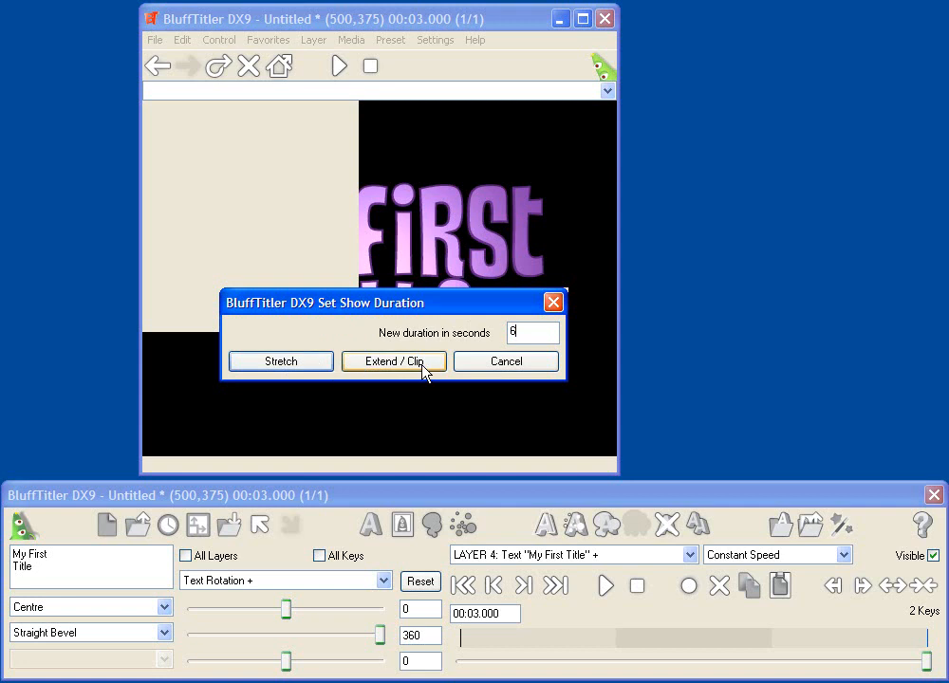
left_click(295, 370)
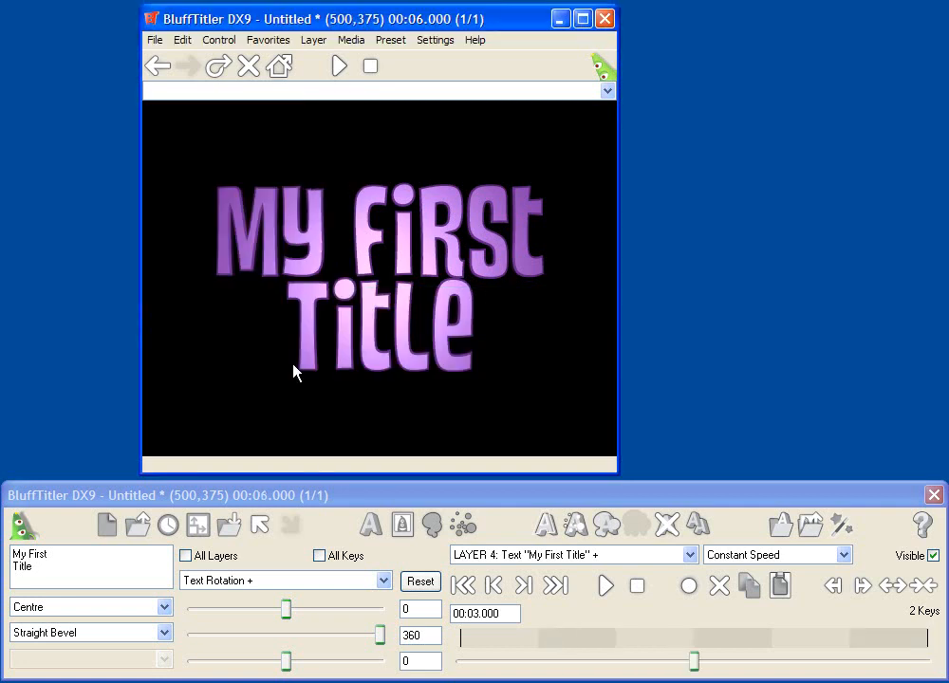
left_click(463, 585)
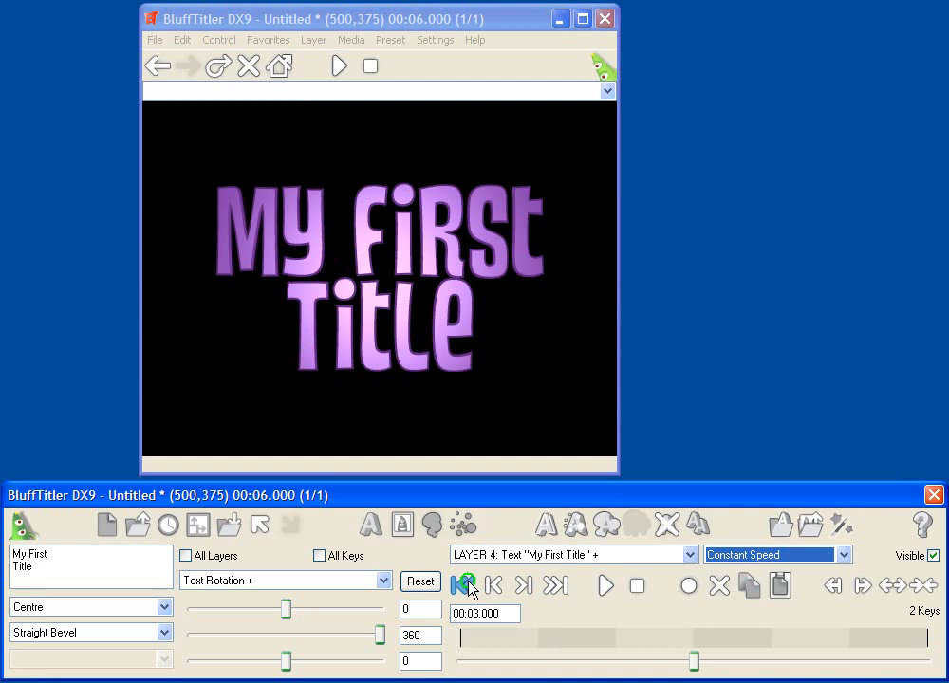
left_click(608, 586)
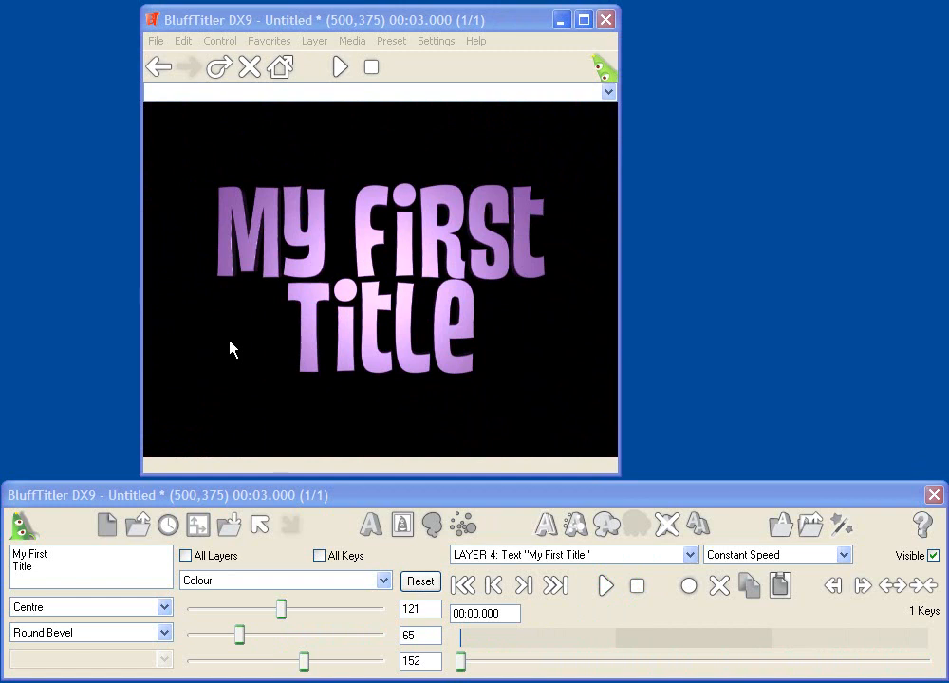
Step: Attach a bevel layer to the title text using the Silver Straight Border.BP preset
left_click(544, 525)
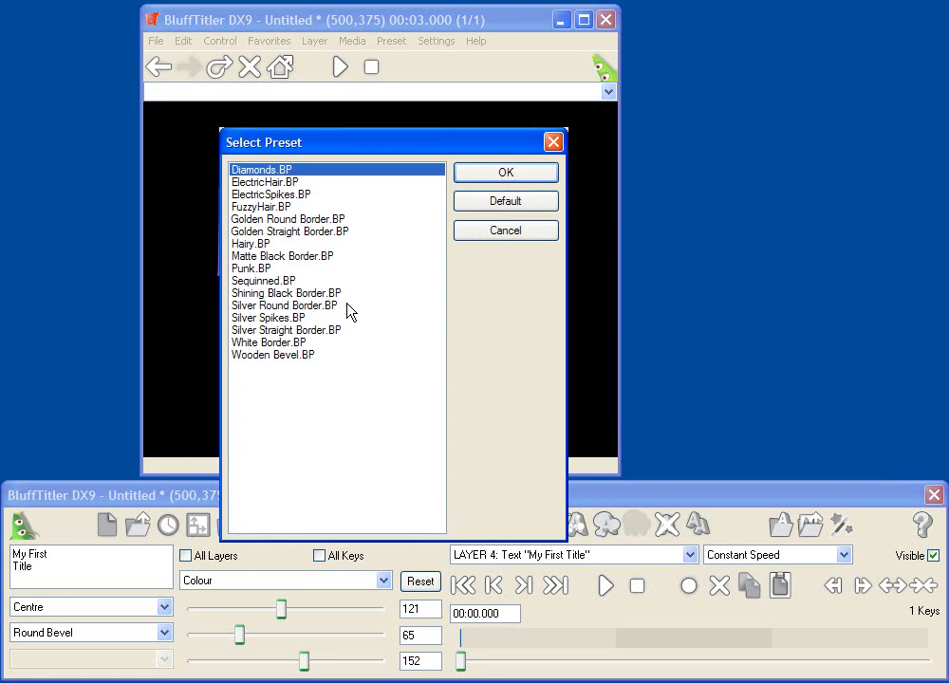
left_click(305, 331)
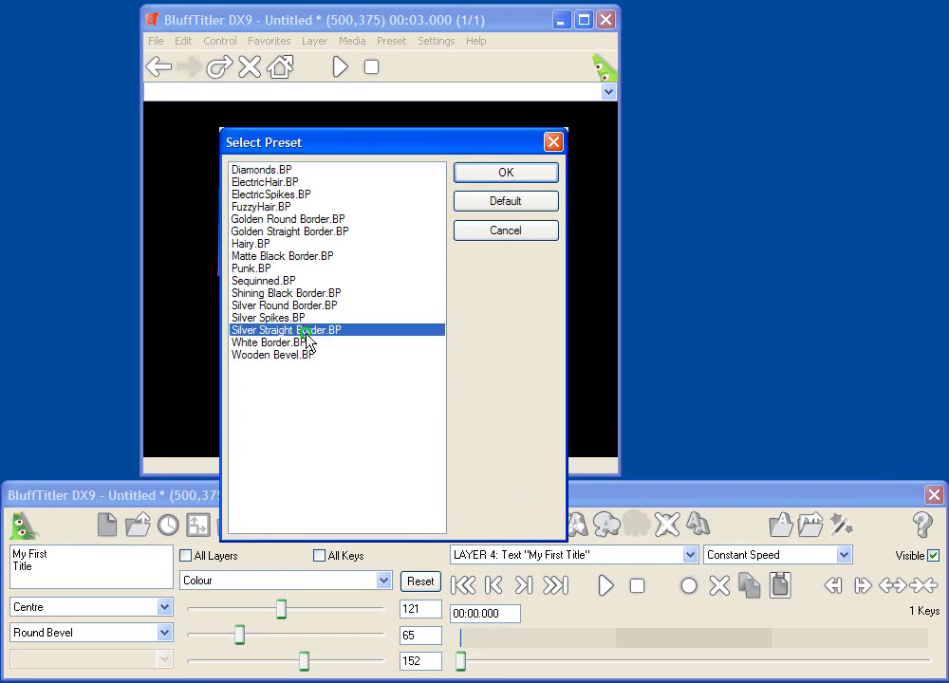
left_click(515, 176)
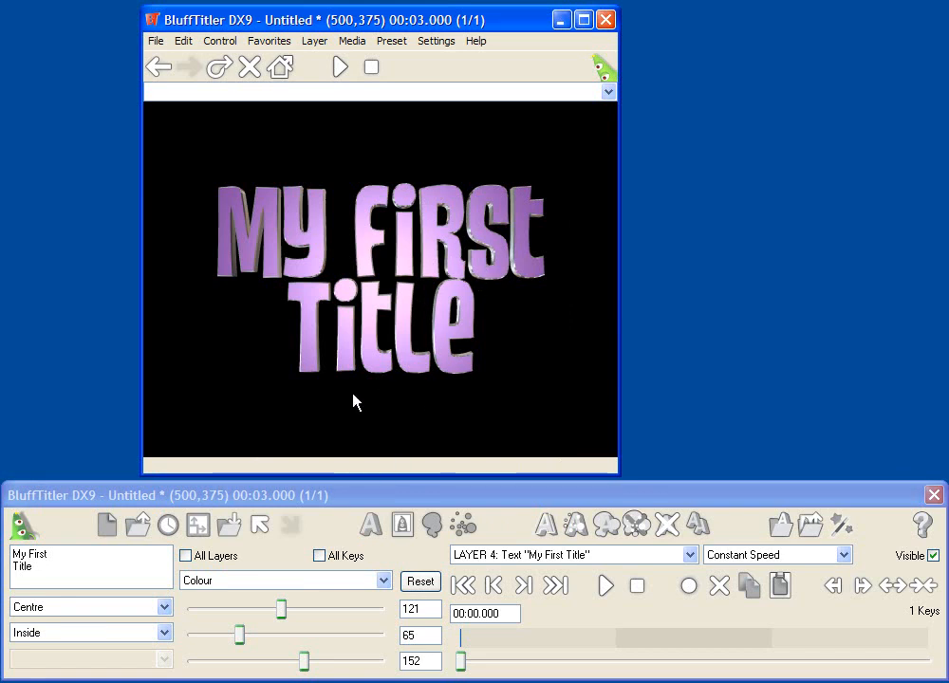
Step: Tilt the title's characters to about 31.8 and 9.2 to inspect the silver border, and reset the character rotation
left_click(284, 585)
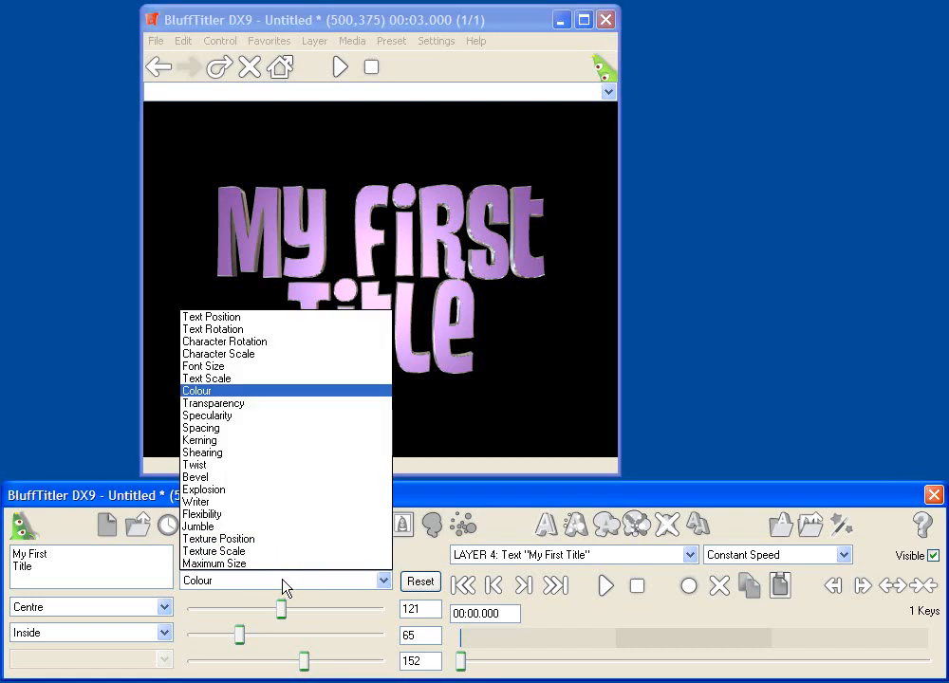
left_click(249, 343)
left_click_drag(253, 346, 274, 281)
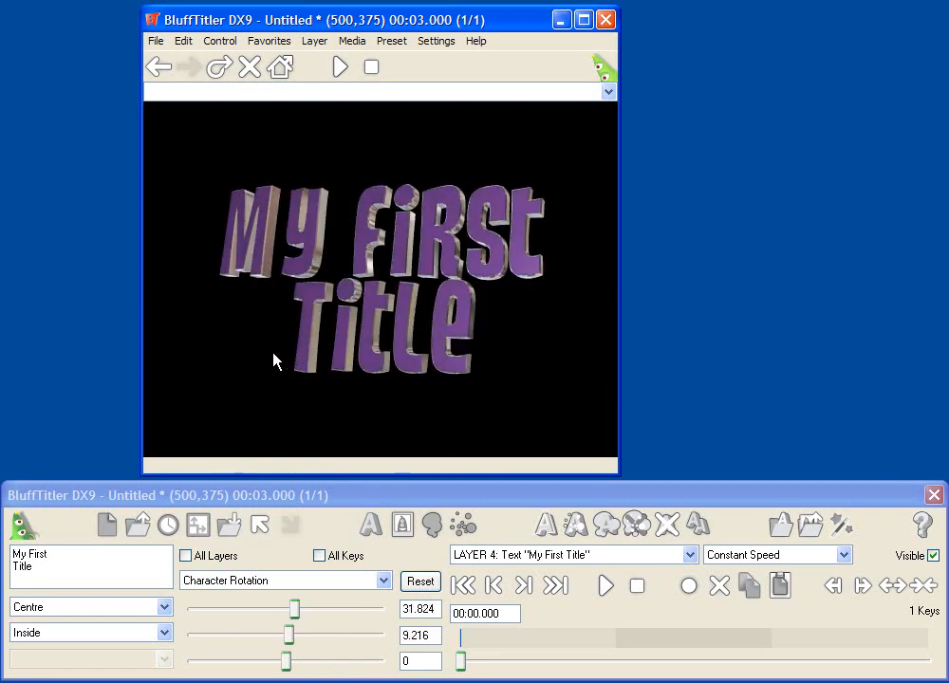
left_click(423, 583)
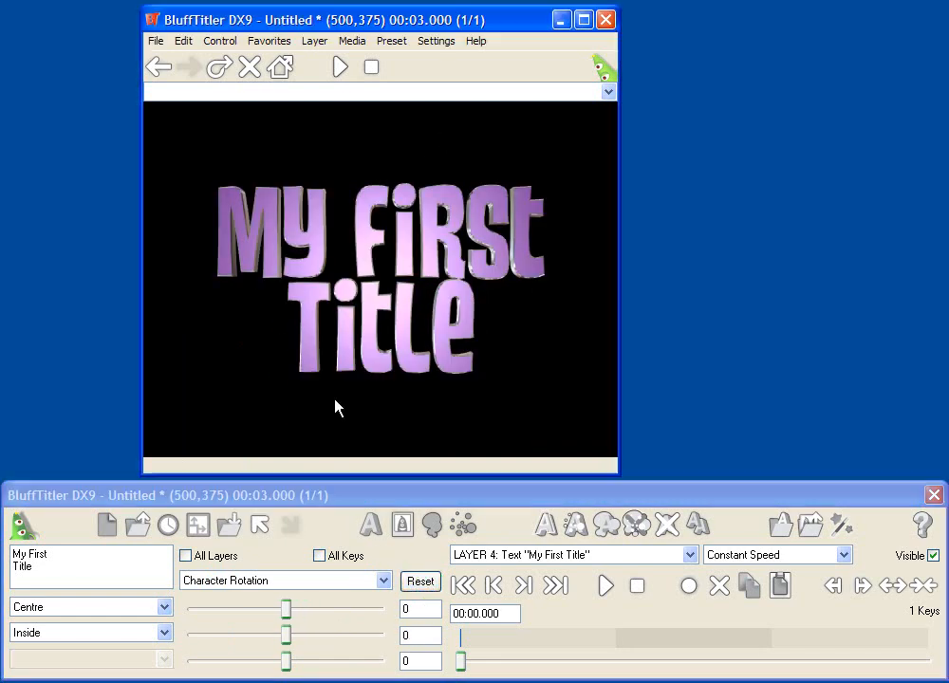
Step: Switch between text layer 4 and its attached layer 5 to compare their properties, ending on layer 5
left_click(506, 555)
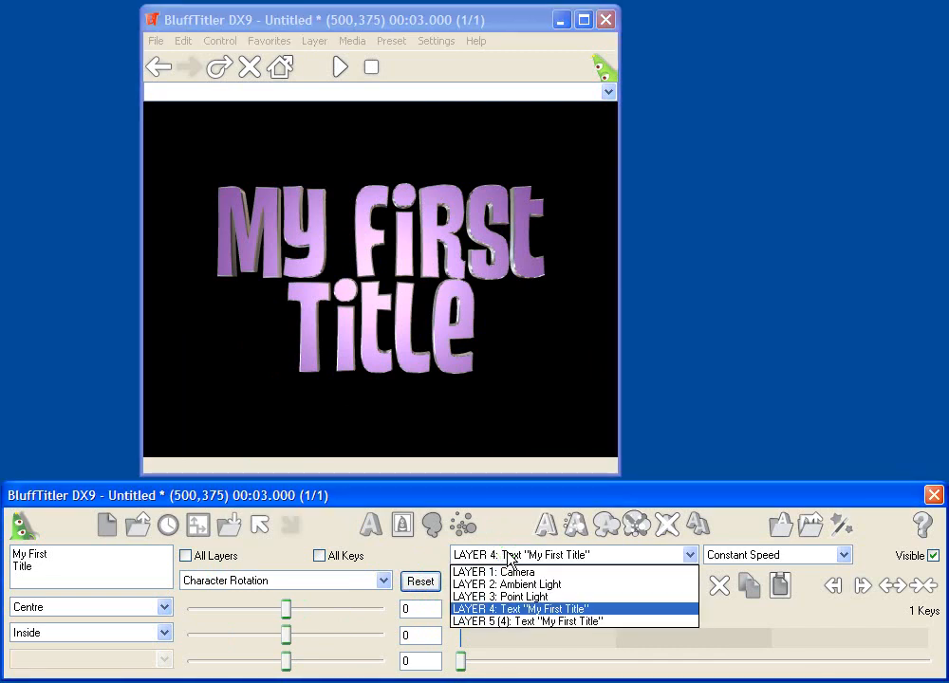
left_click(503, 622)
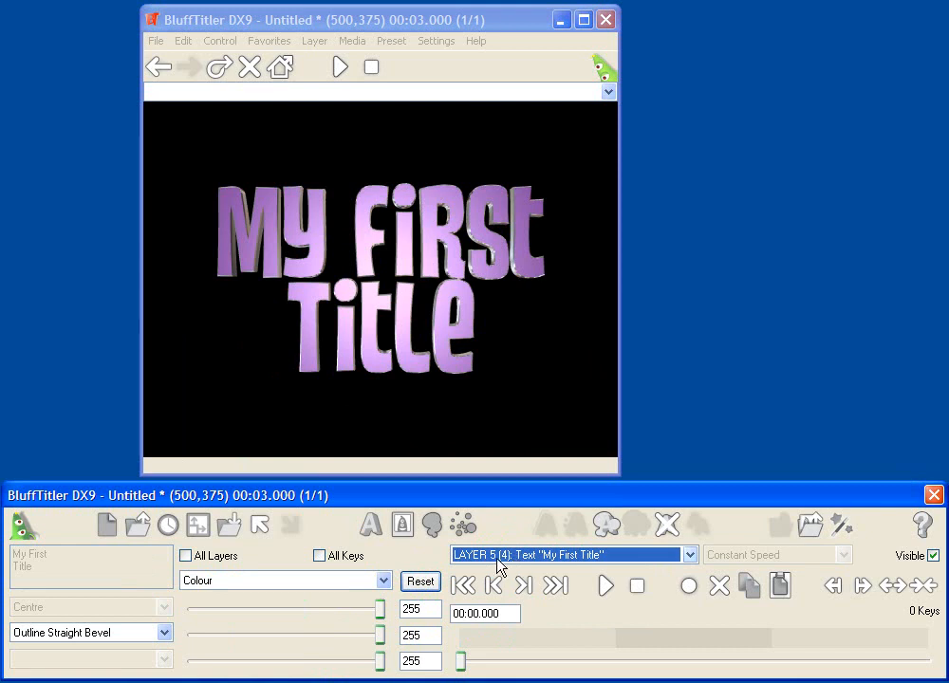
left_click(498, 558)
left_click(493, 609)
left_click(504, 558)
left_click(509, 625)
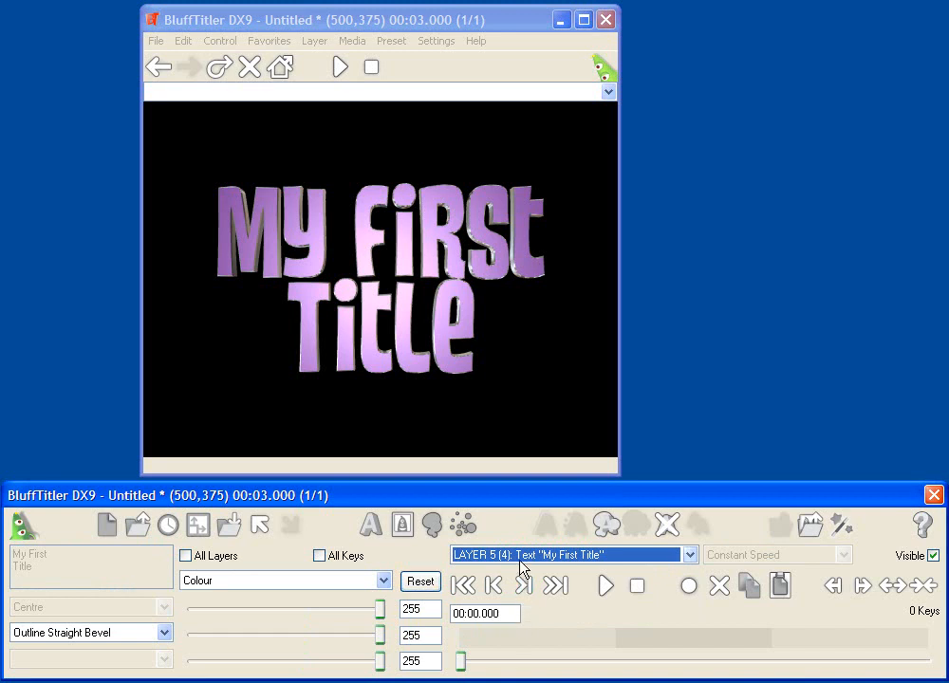
Step: Load the Punk.BP preset onto attached layer 5
left_click(397, 43)
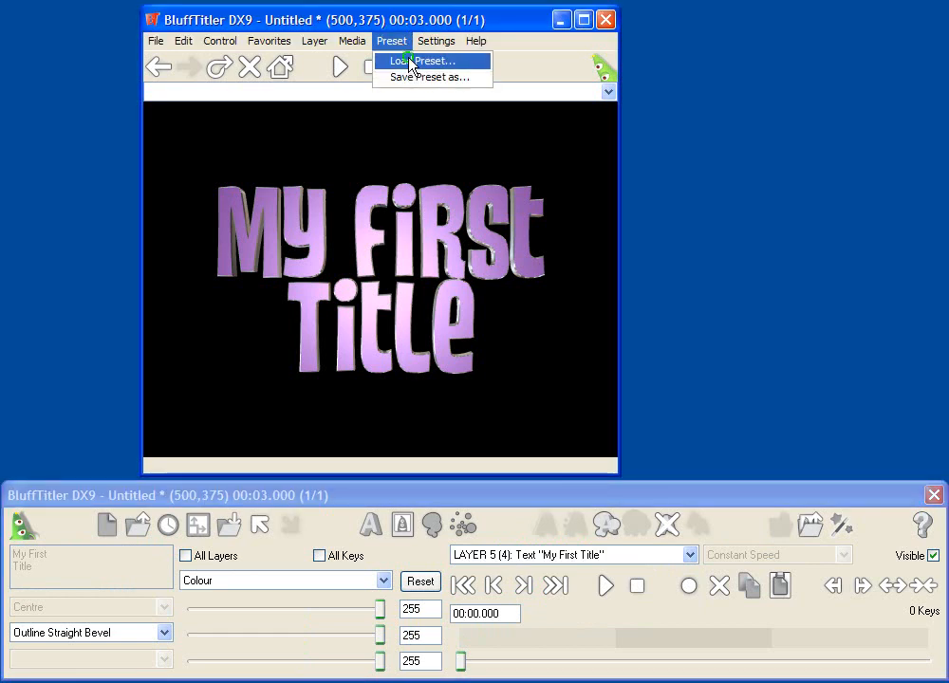
left_click(409, 62)
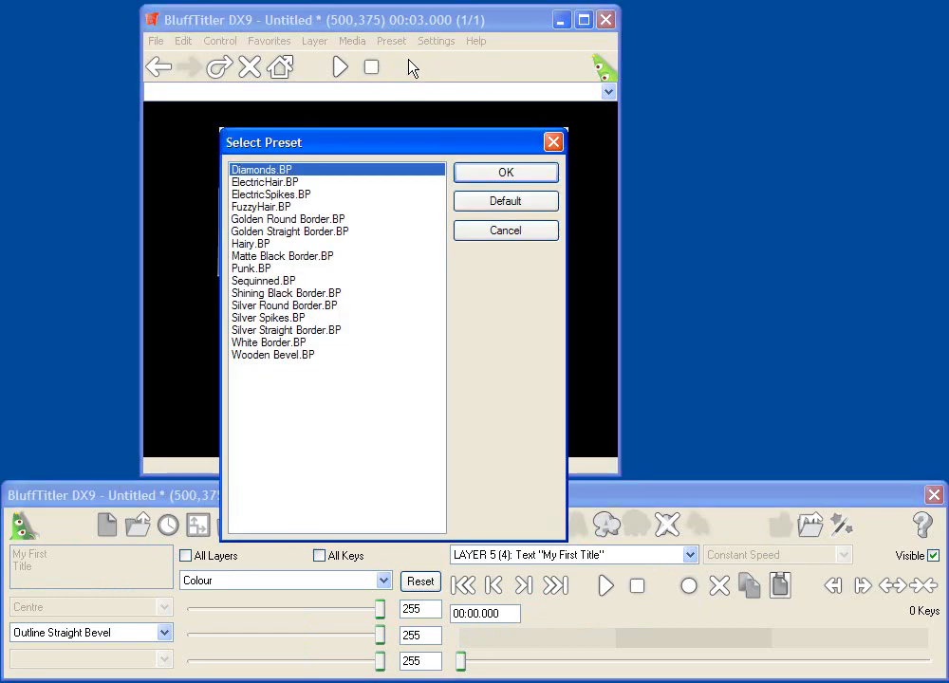
left_click(267, 269)
left_click(506, 174)
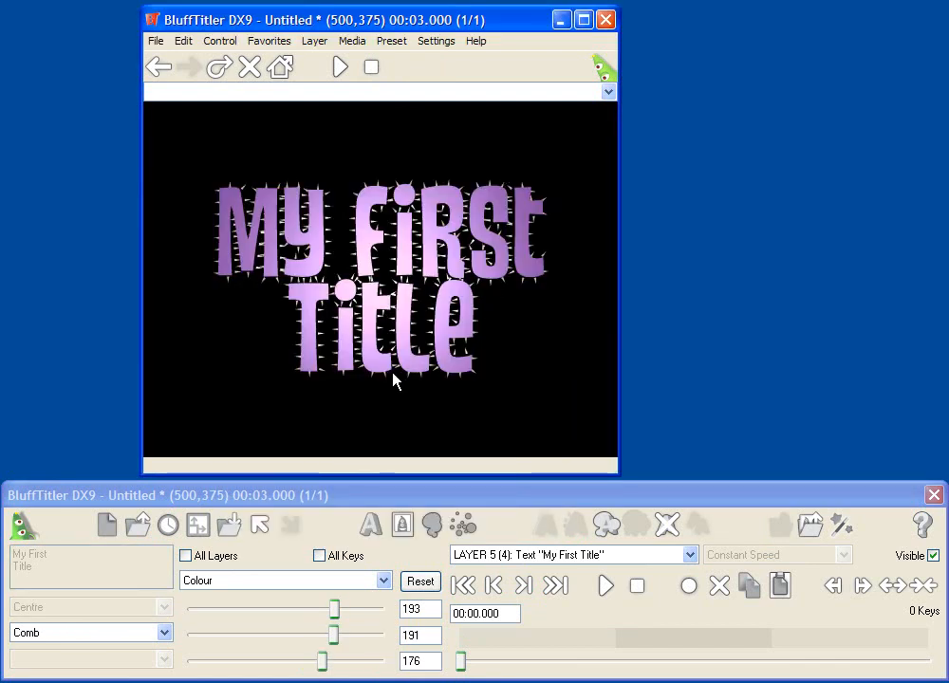
Step: Select text layer 4 and set its colour at the 6-second key to 49, 0, 199
left_click(528, 557)
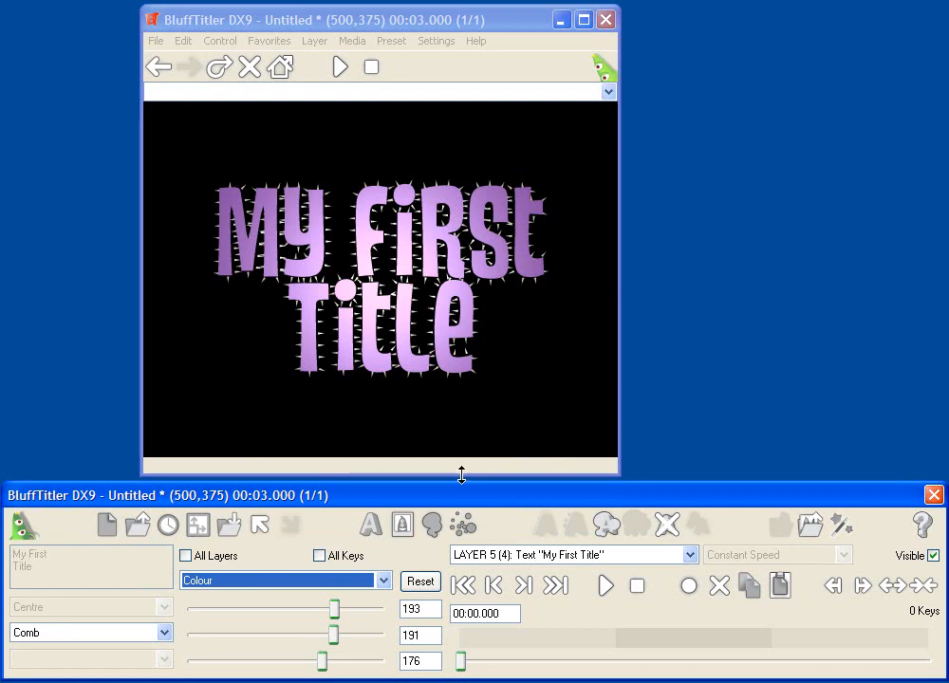
left_click(592, 555)
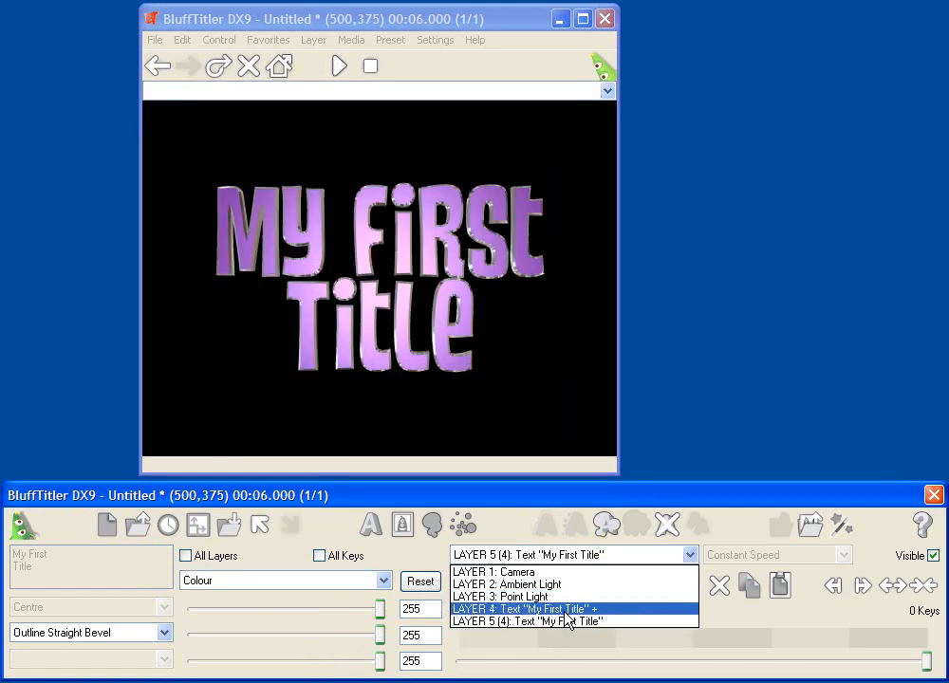
left_click(565, 612)
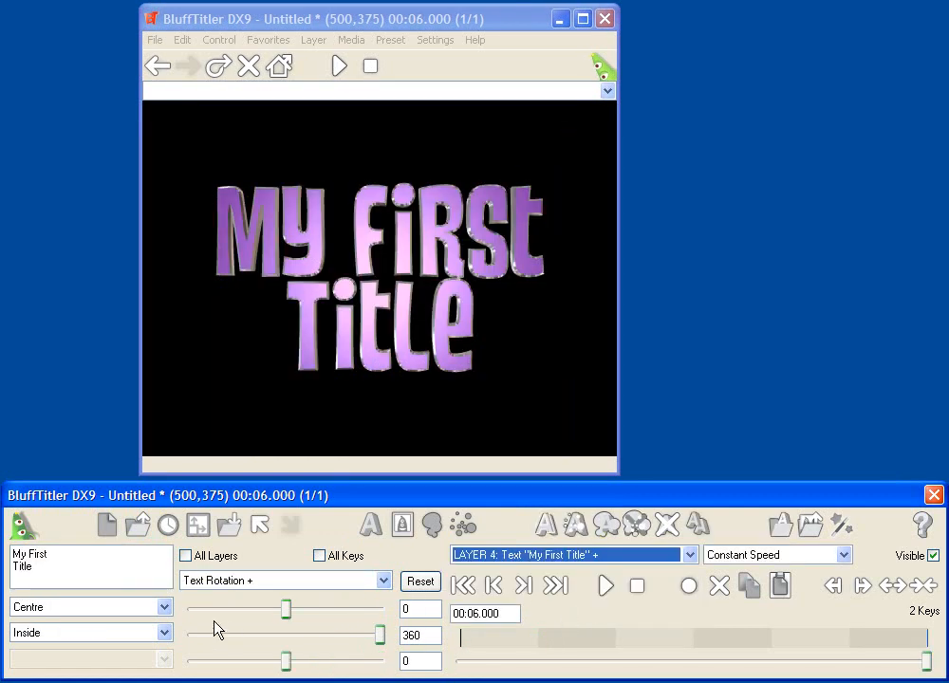
left_click(264, 581)
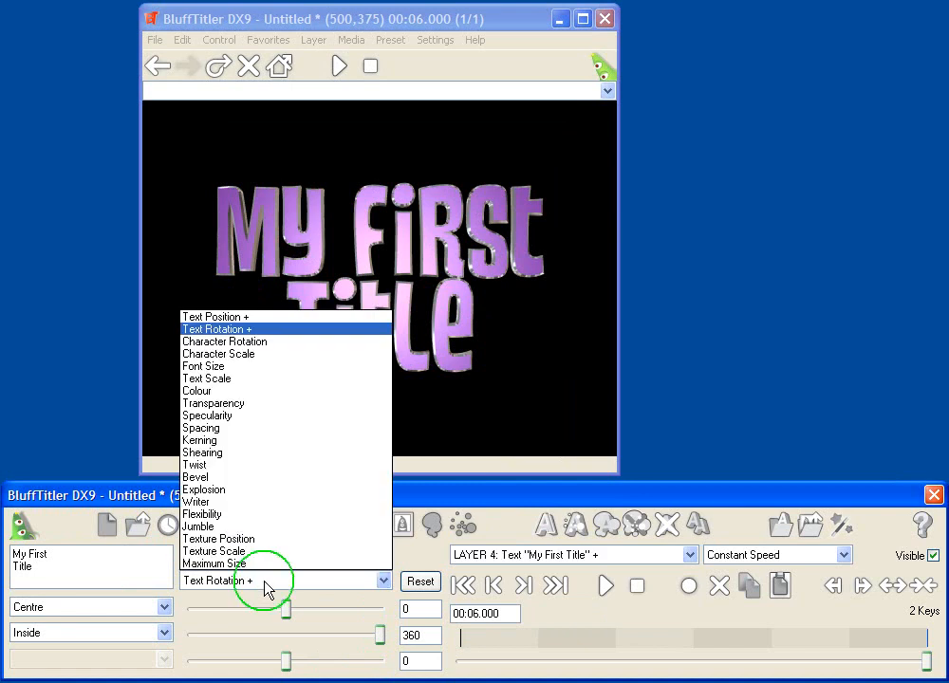
left_click(237, 393)
left_click_drag(277, 617, 304, 618)
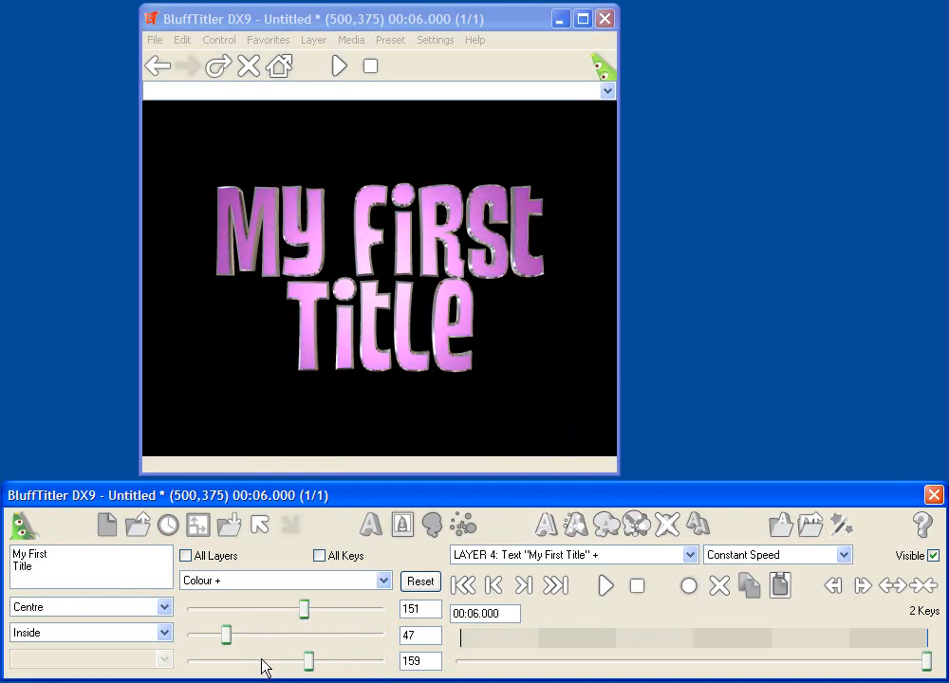
left_click(217, 634)
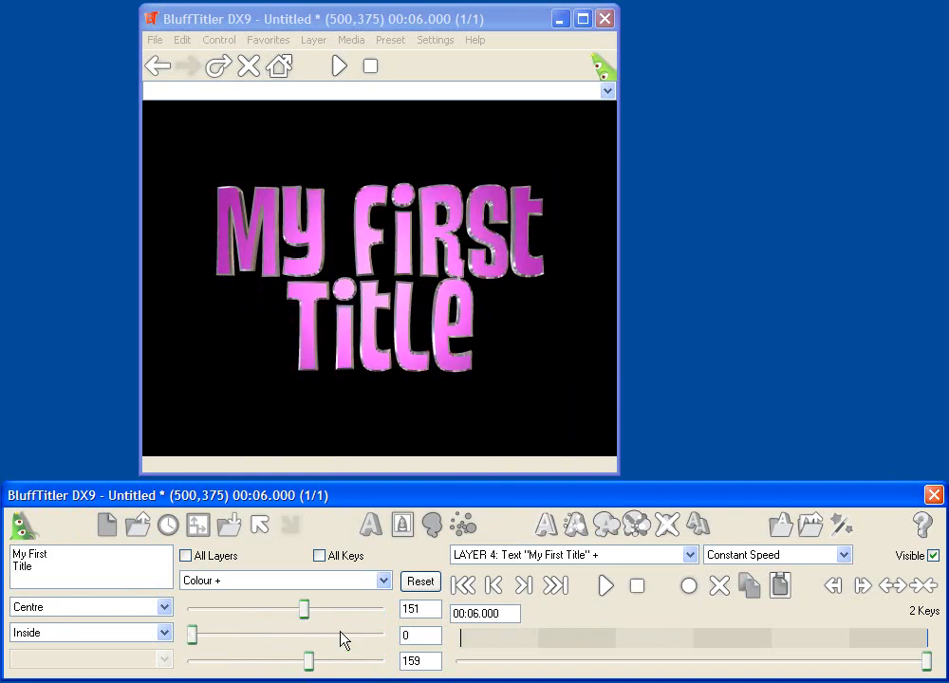
mouse_move(189, 639)
left_mouse_down()
mouse_move(316, 639)
mouse_move(193, 638)
left_mouse_up()
left_click_drag(308, 619, 237, 619)
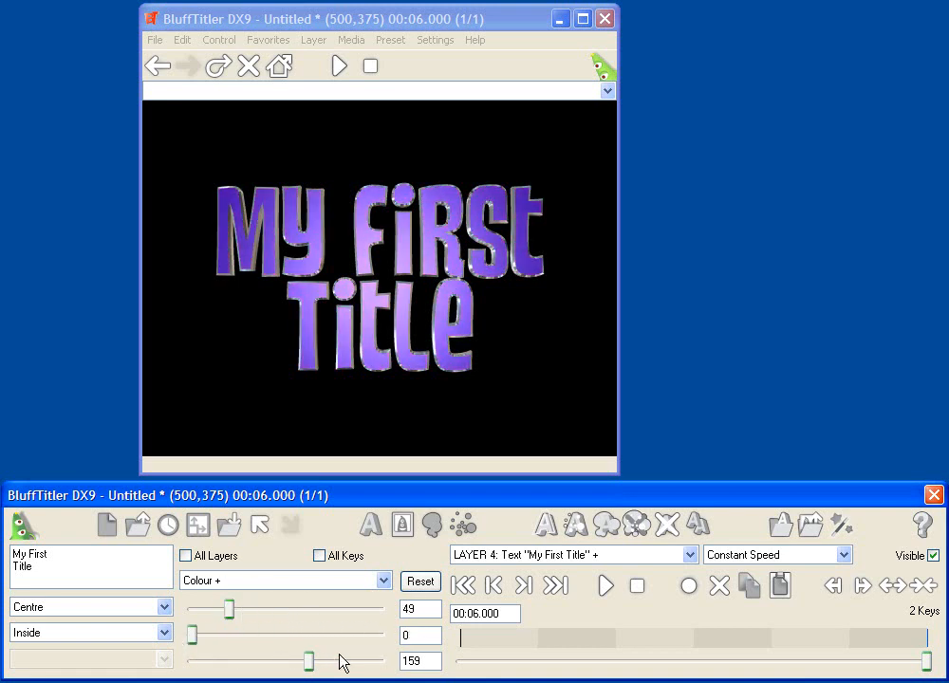
left_click_drag(306, 664, 339, 664)
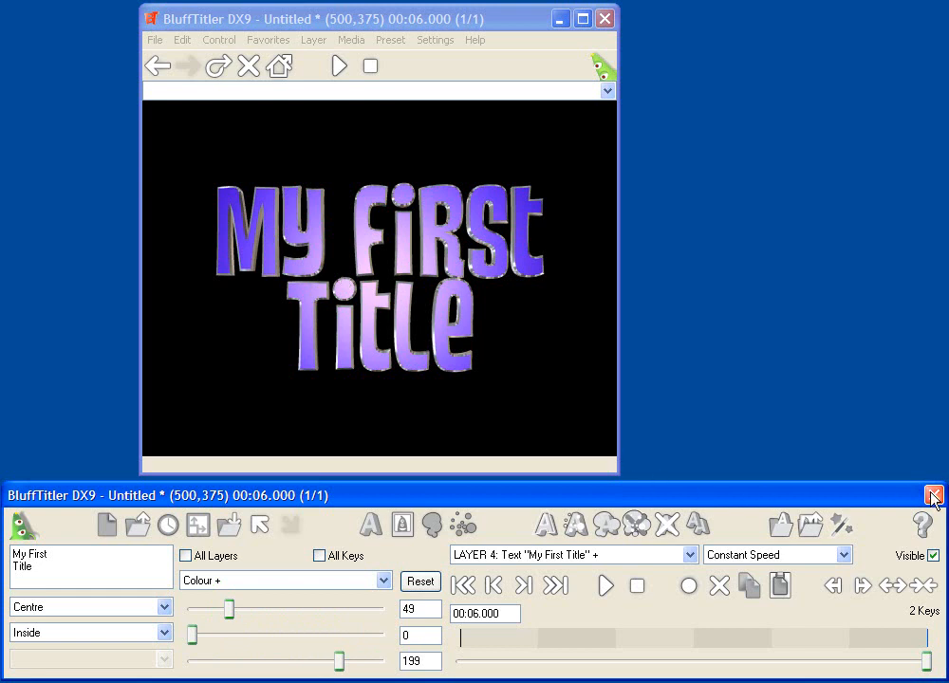
Step: Apply the BumpMap.fx effect to text layer 4 and preview the bumps along the timeline, ending at 3.8 seconds
left_click(841, 528)
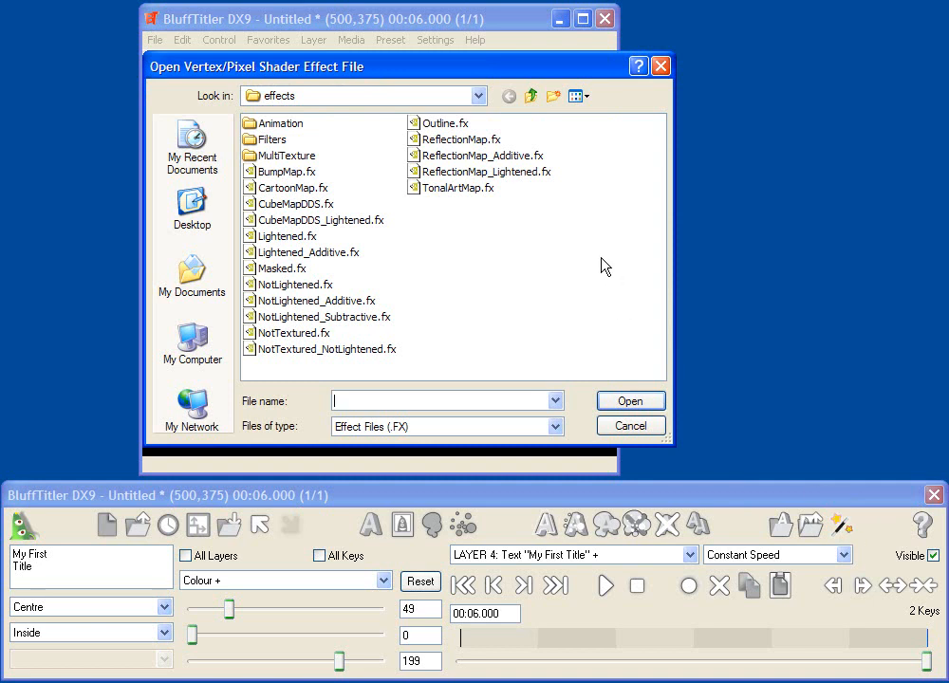
left_click(310, 180)
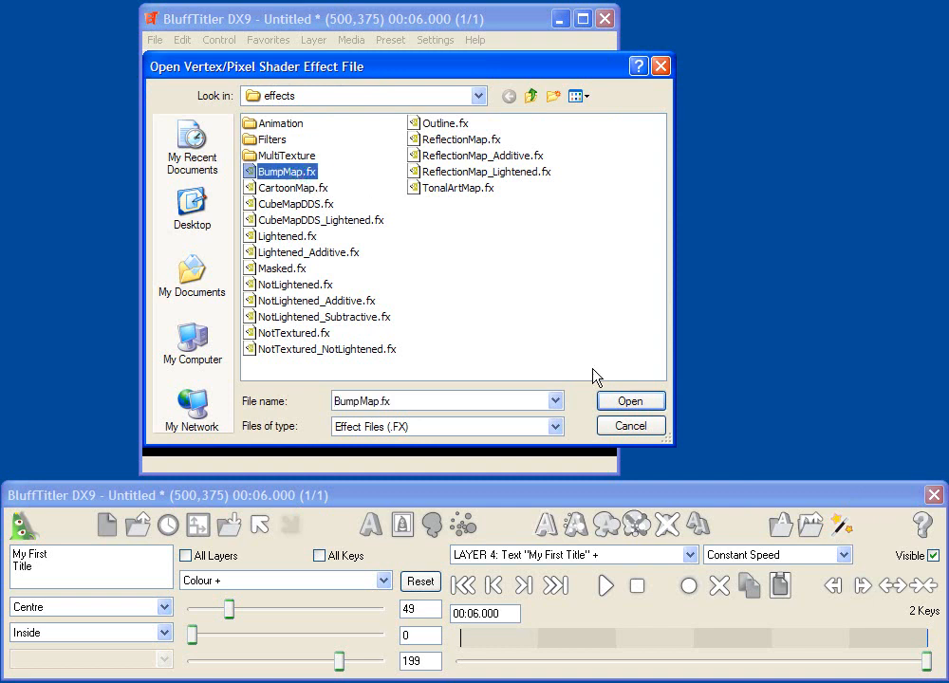
left_click(611, 404)
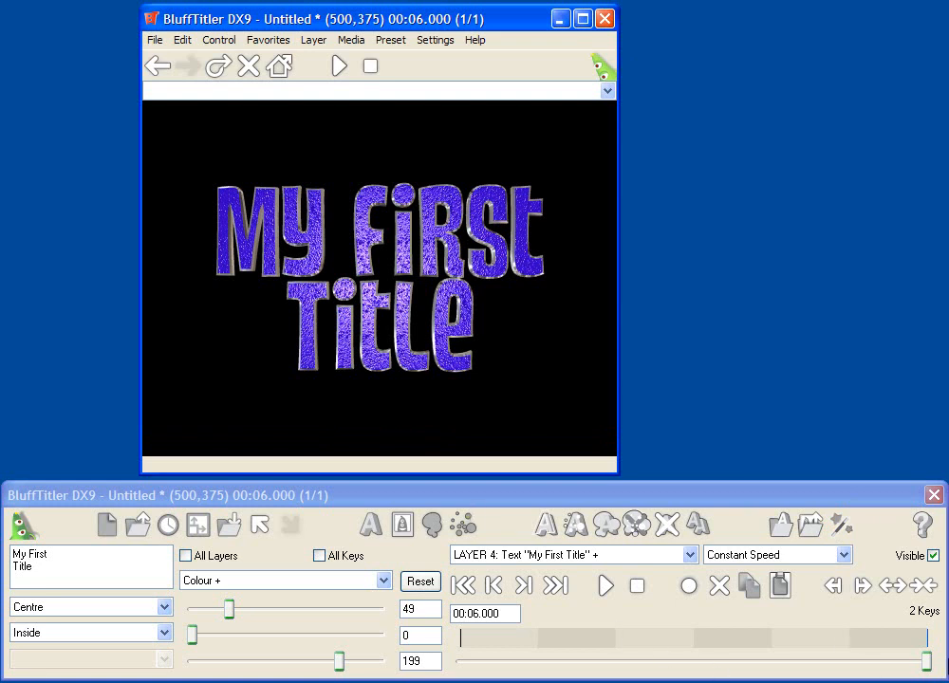
left_click_drag(926, 661, 535, 675)
left_click_drag(640, 666, 756, 663)
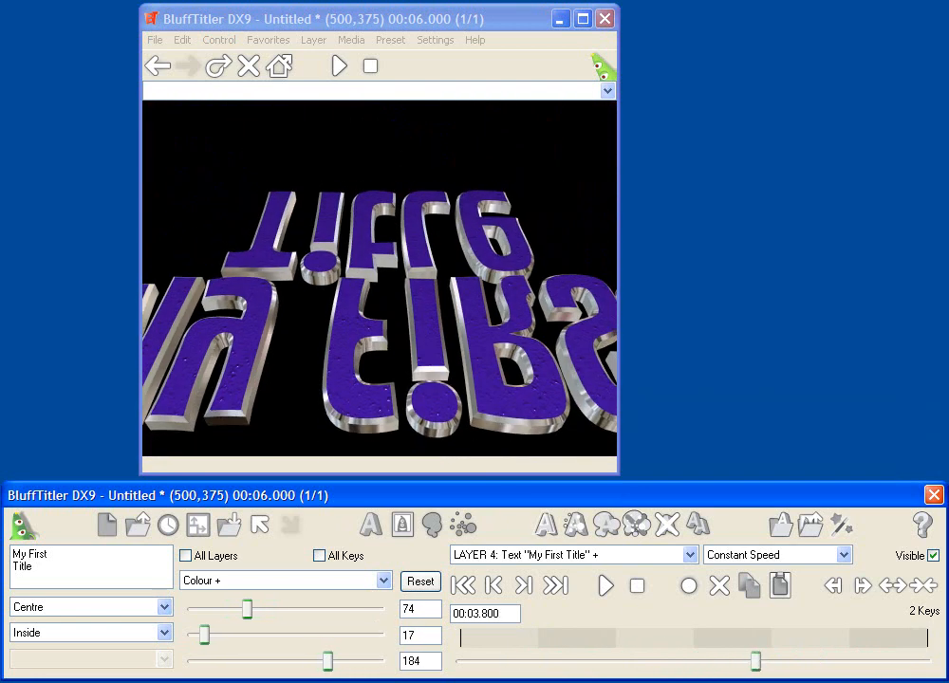
Step: Set the title's first texture to AlienGrowth_Normal.jpg and play the show to preview the bump map
left_click(351, 40)
left_click(371, 172)
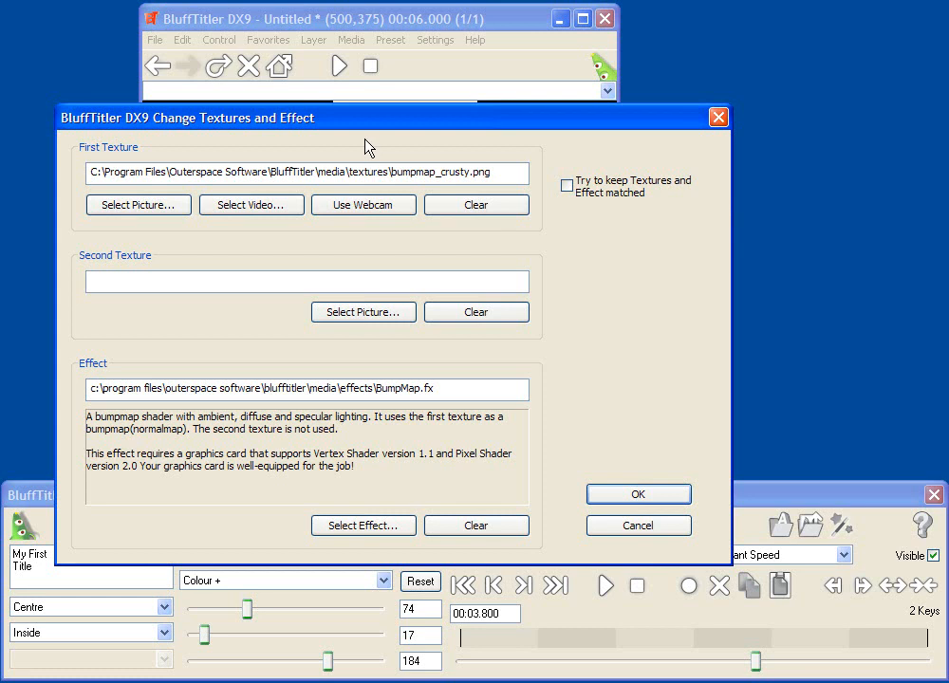
left_click(126, 206)
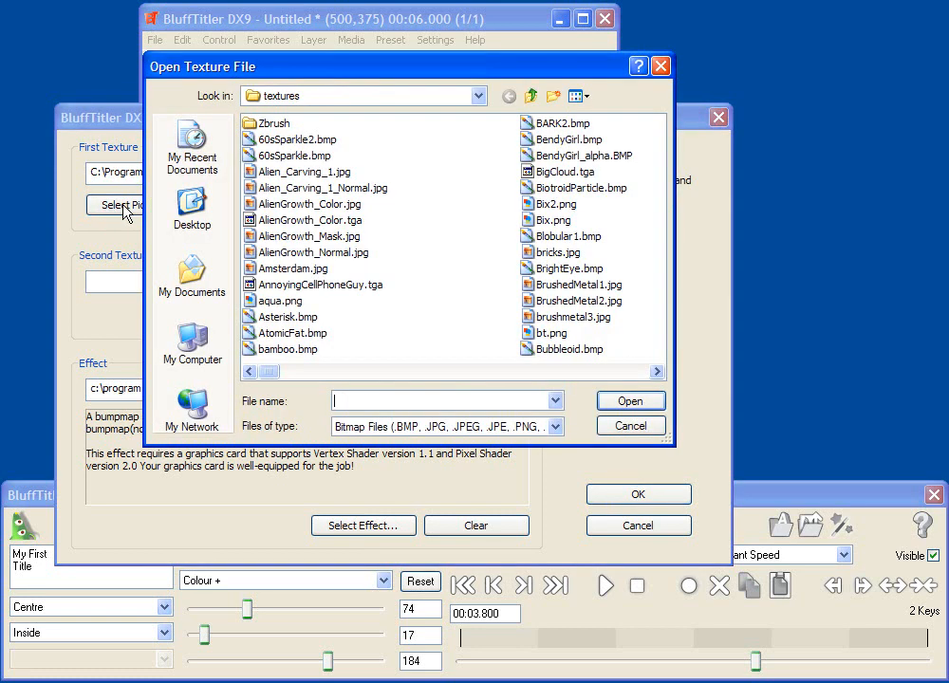
left_click(575, 94)
left_click(583, 116)
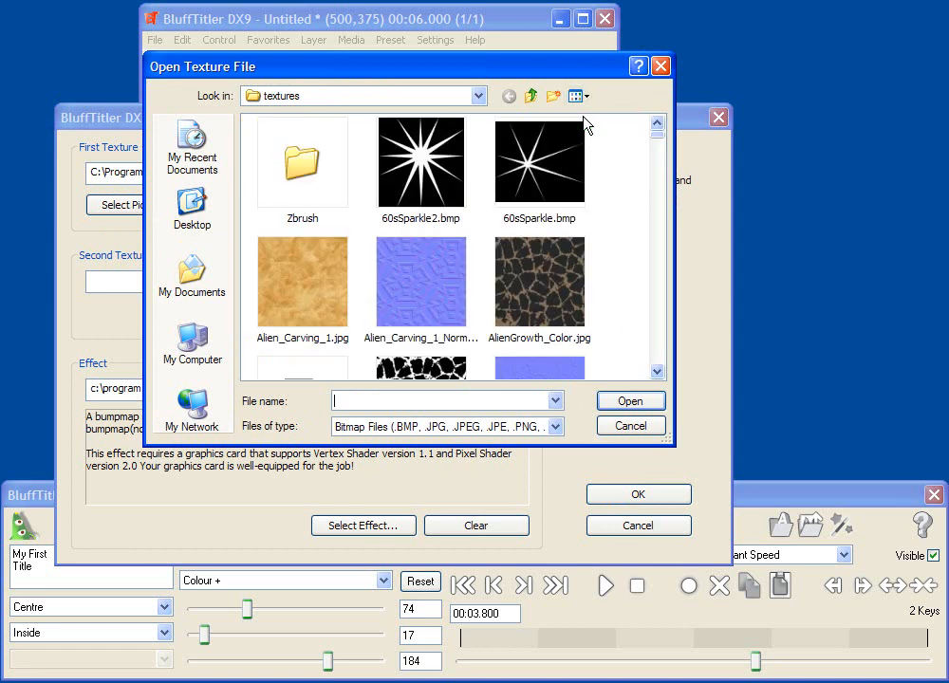
scroll(633, 224, "down", 2)
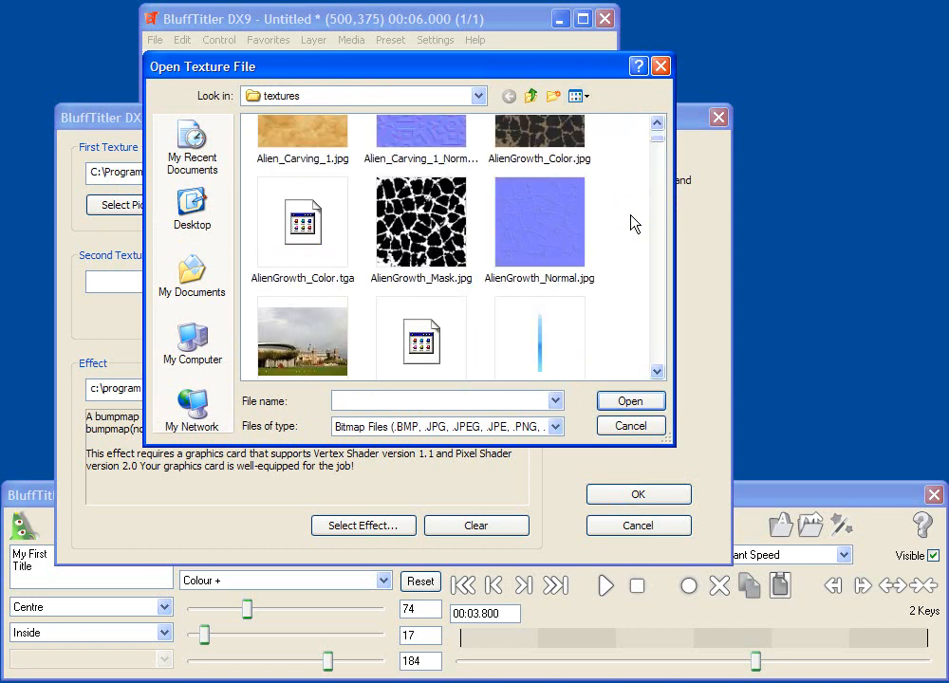
left_click(541, 244)
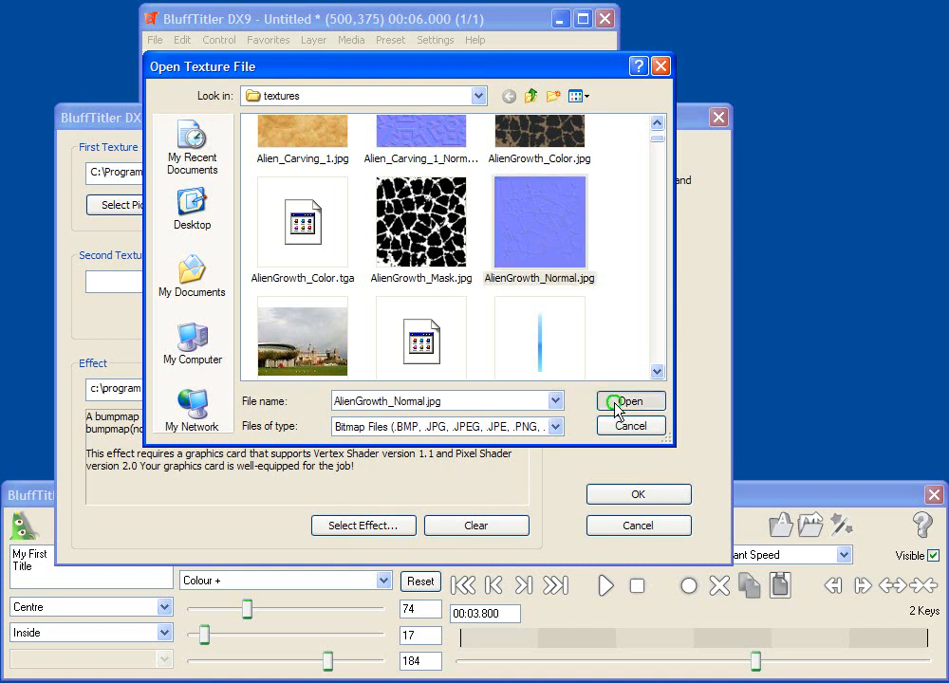
left_click(626, 402)
left_click(612, 495)
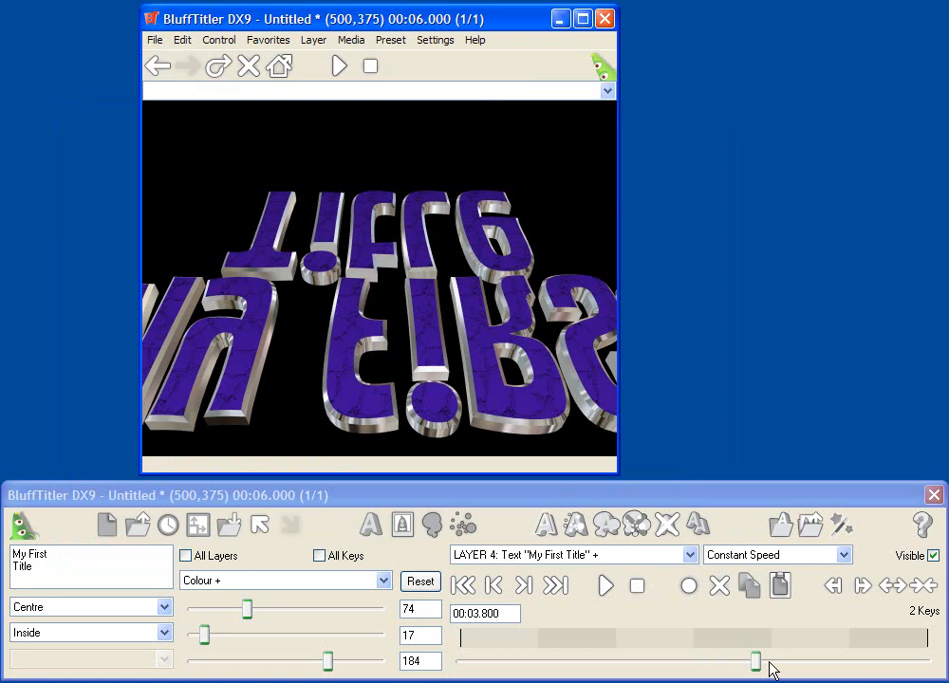
left_click_drag(755, 659, 586, 654)
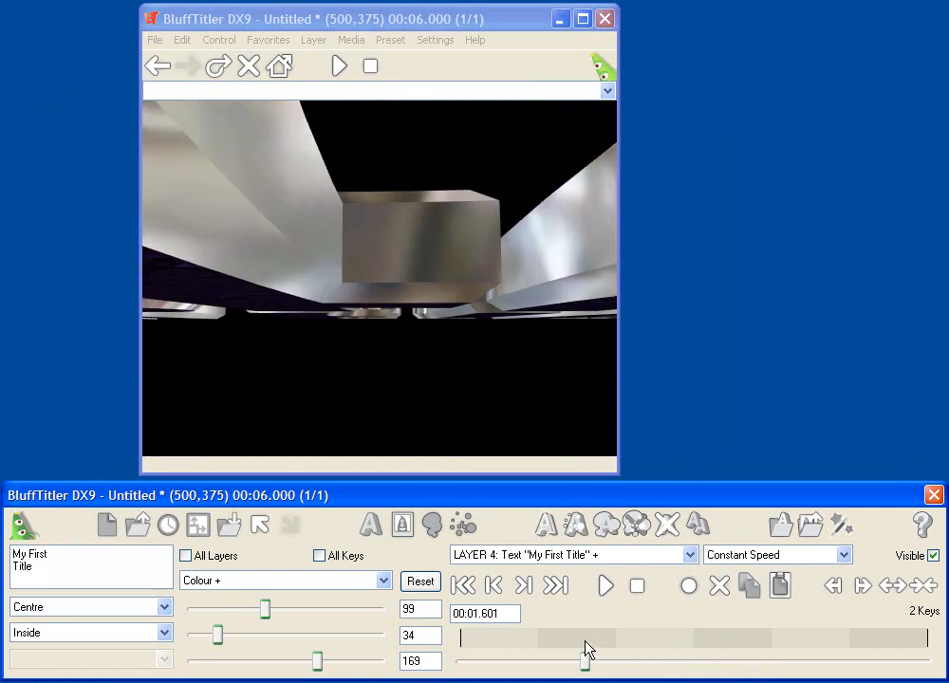
left_click(600, 585)
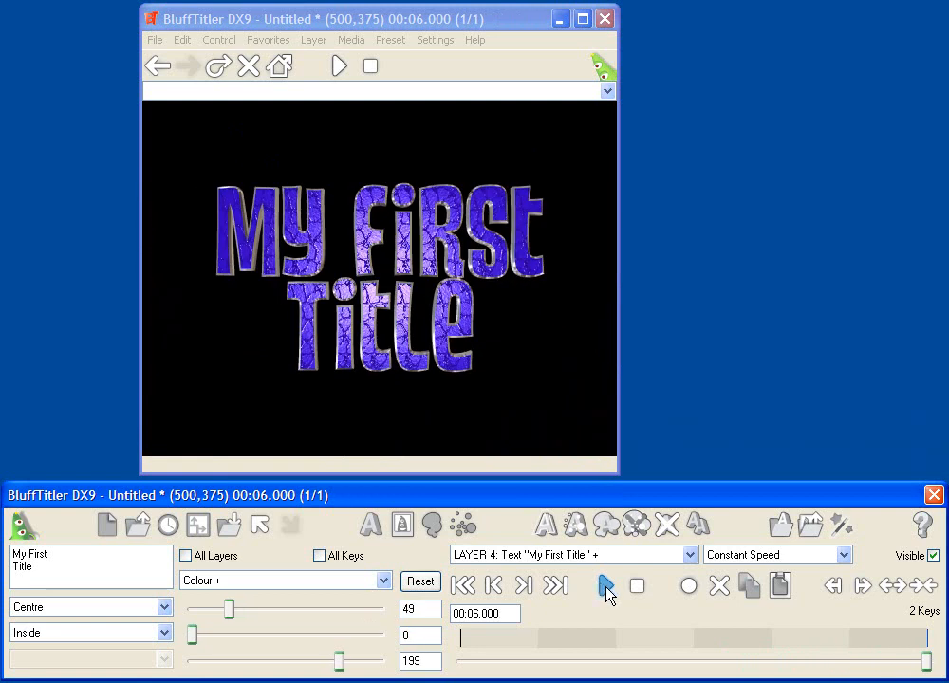
Step: Apply the ColourMap_BumpMap.fx effect from the MultiTexture folder to text layer 4
left_click(843, 527)
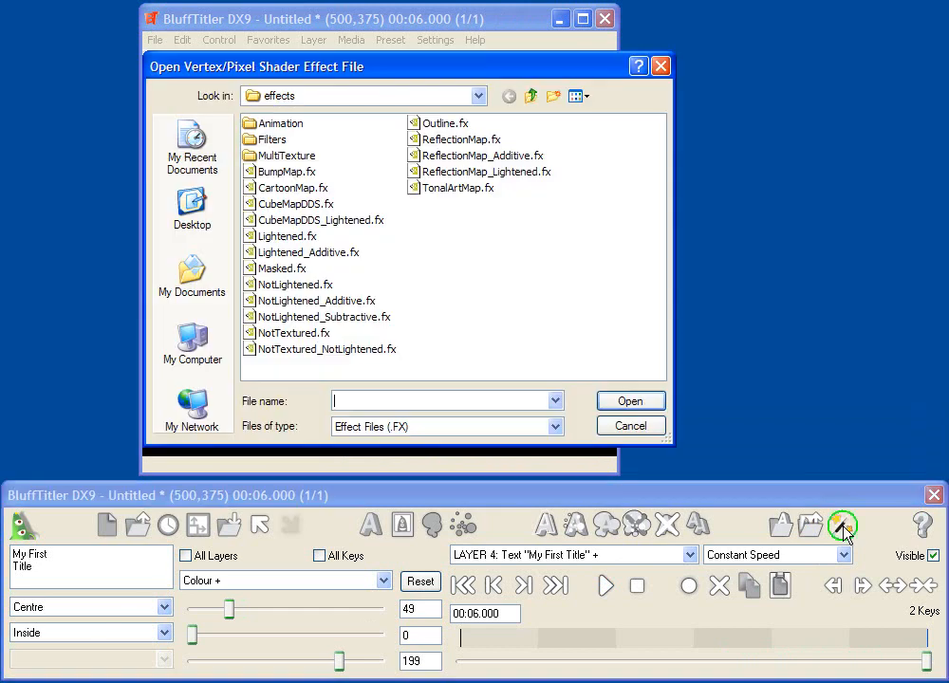
double_click(263, 156)
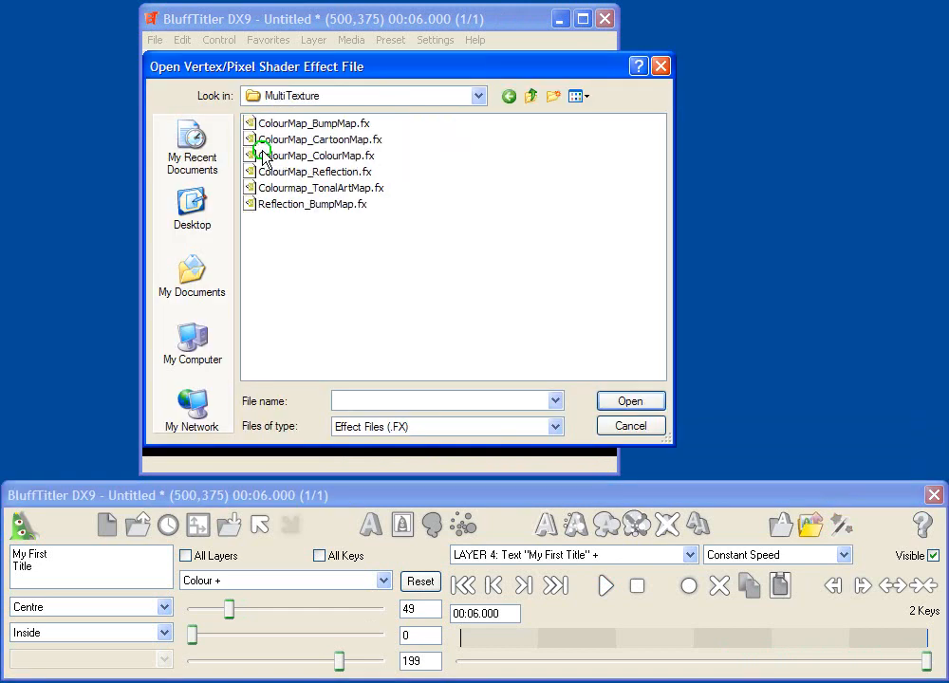
left_click(344, 125)
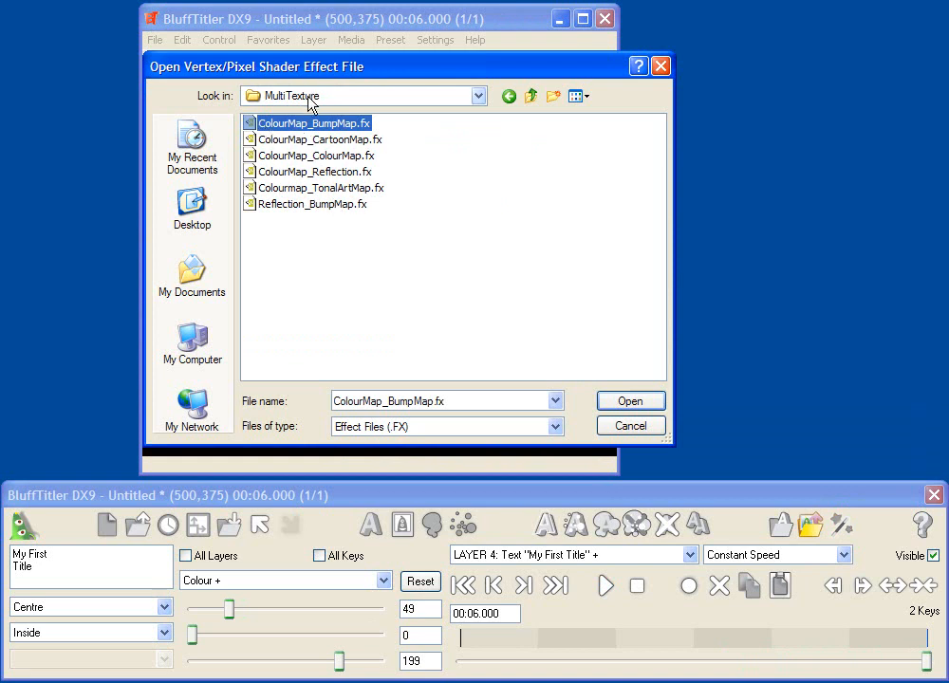
left_click(612, 403)
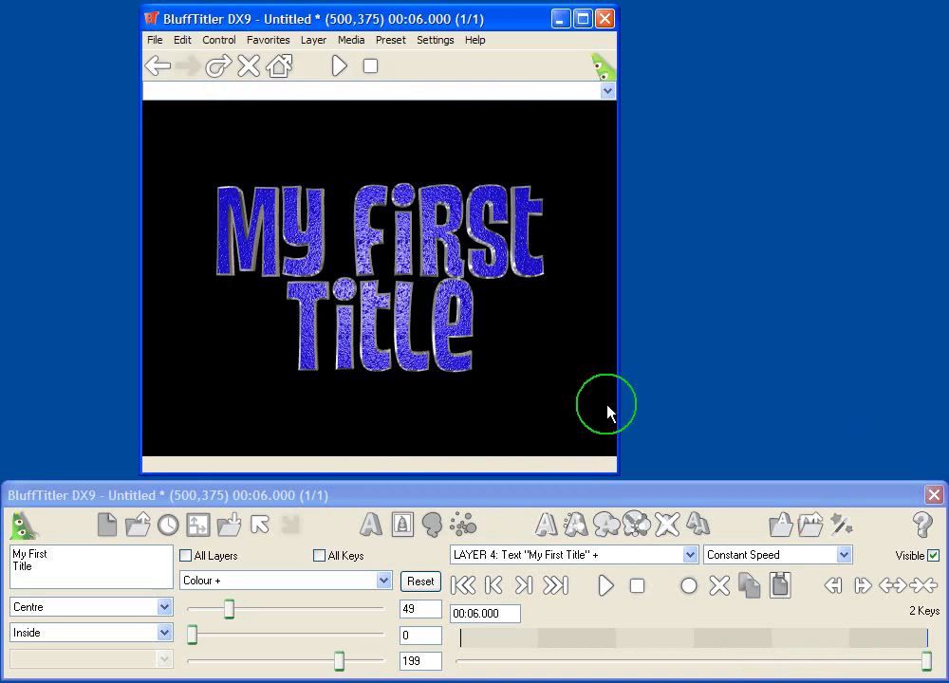
Step: Set text layer 4's first texture to AlienGrowth_Color.jpg
left_click(349, 40)
left_click(380, 172)
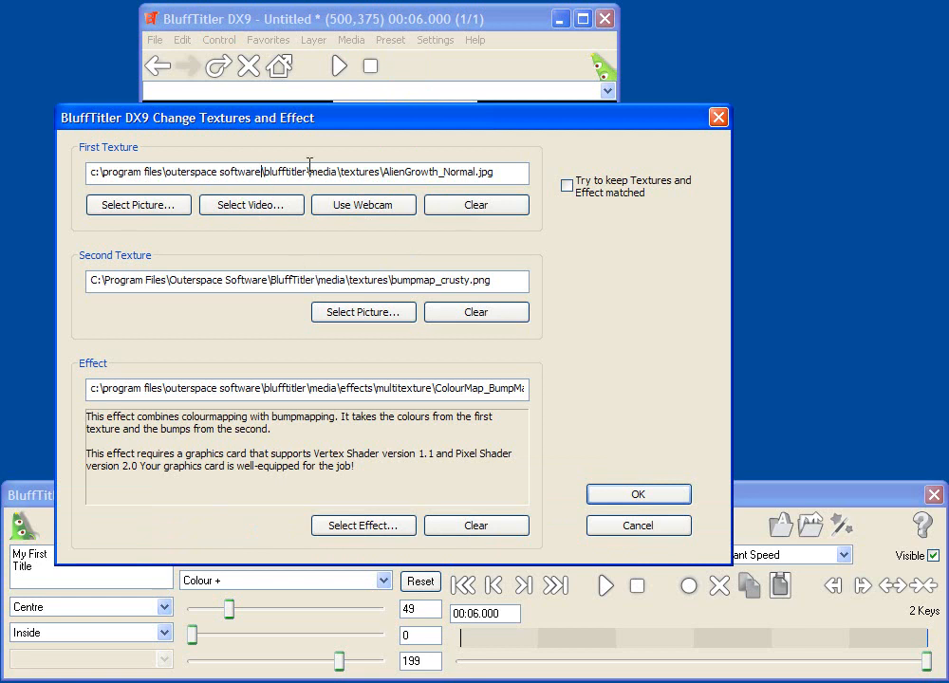
left_click(152, 207)
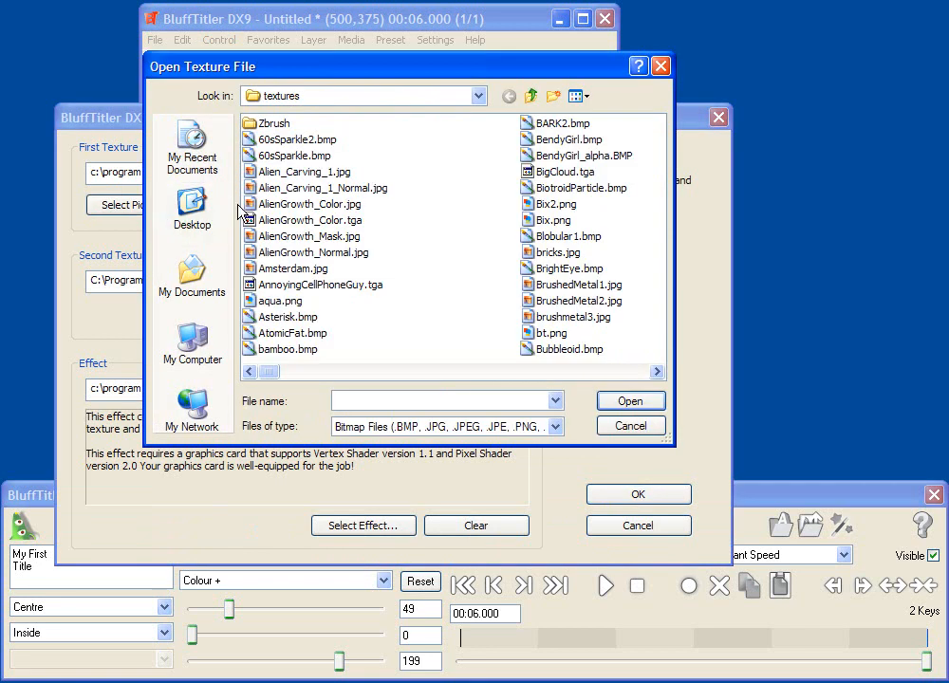
left_click(578, 96)
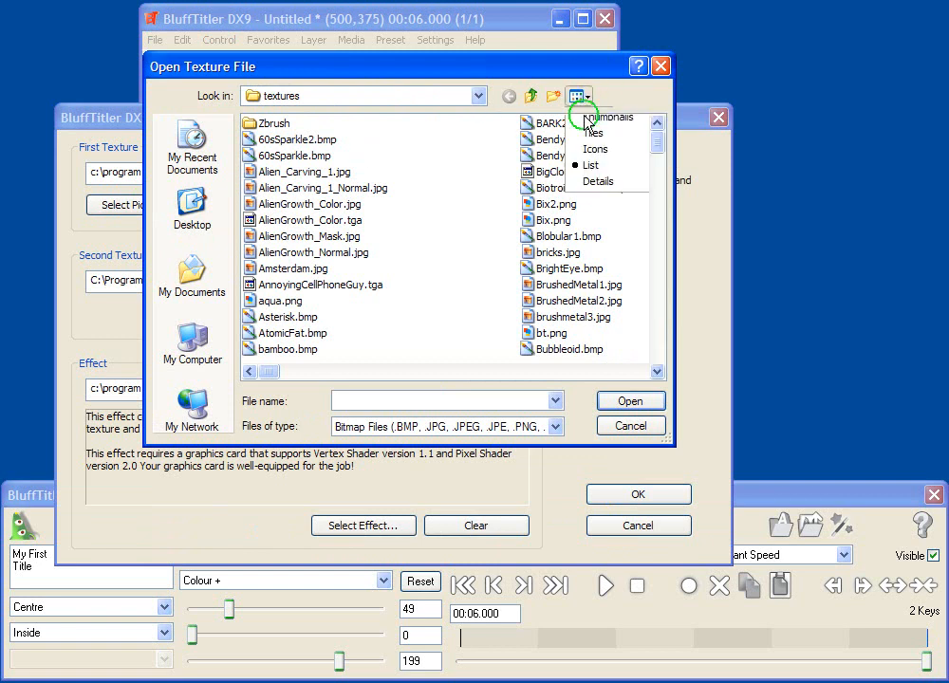
left_click(588, 118)
left_click(539, 292)
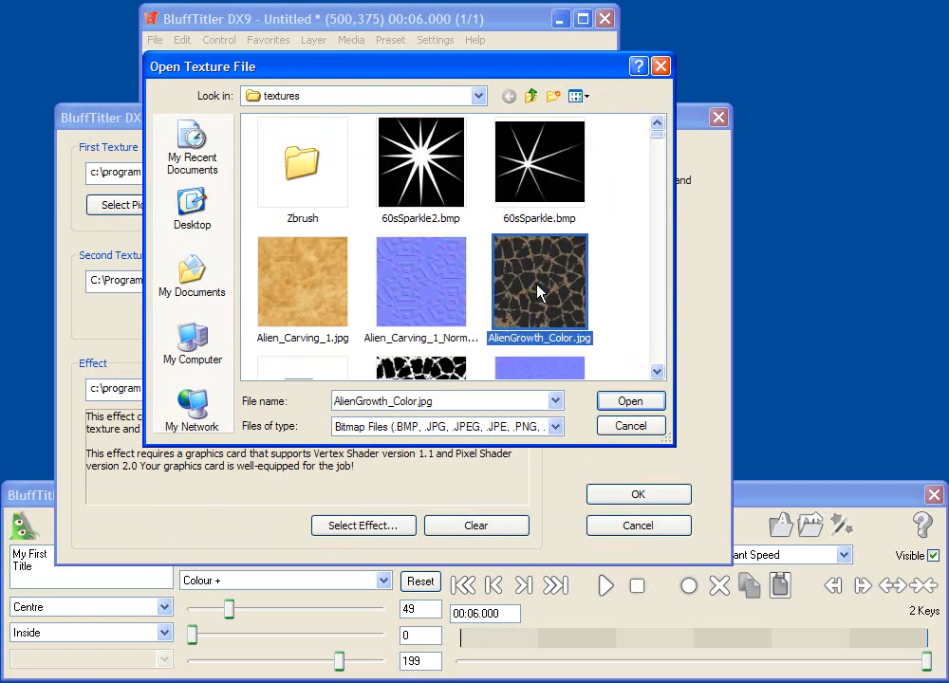
left_click(625, 399)
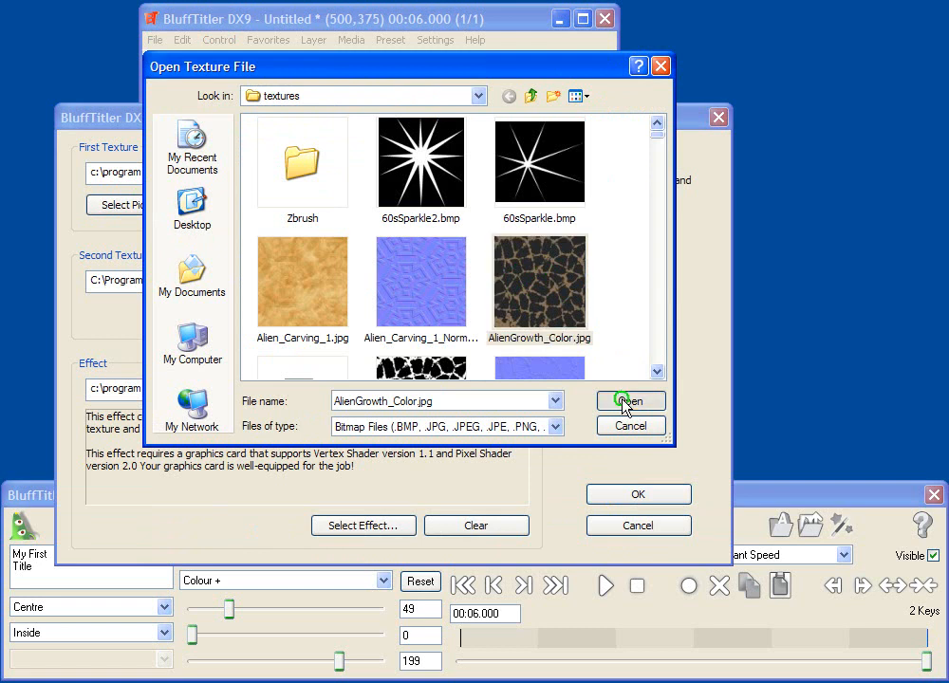
Step: Set the second texture to AlienGrowth_Normal.jpg and apply the texture changes to the title
left_click(365, 315)
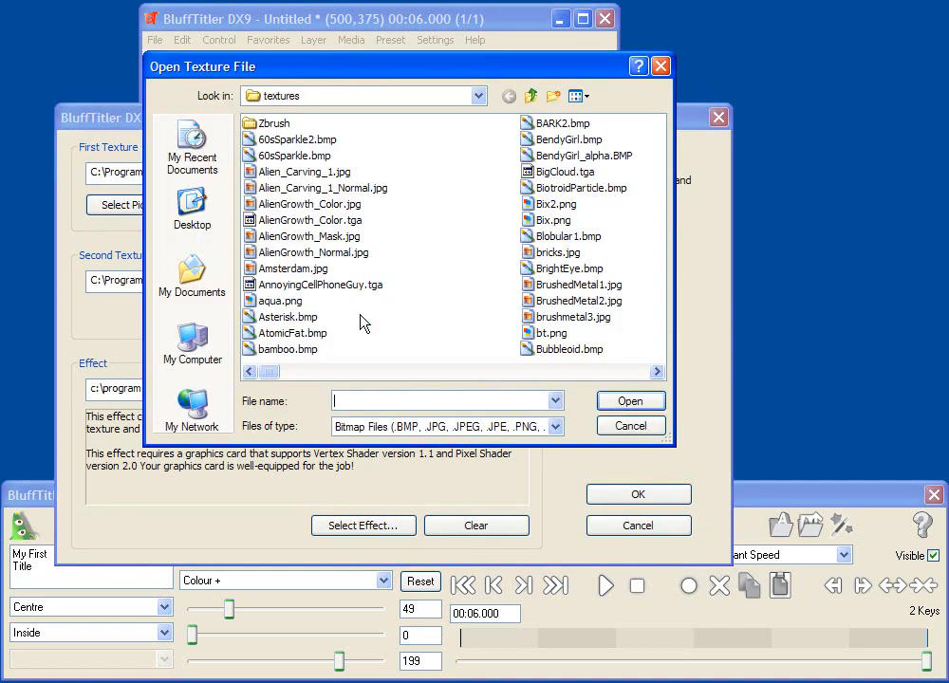
left_click(577, 96)
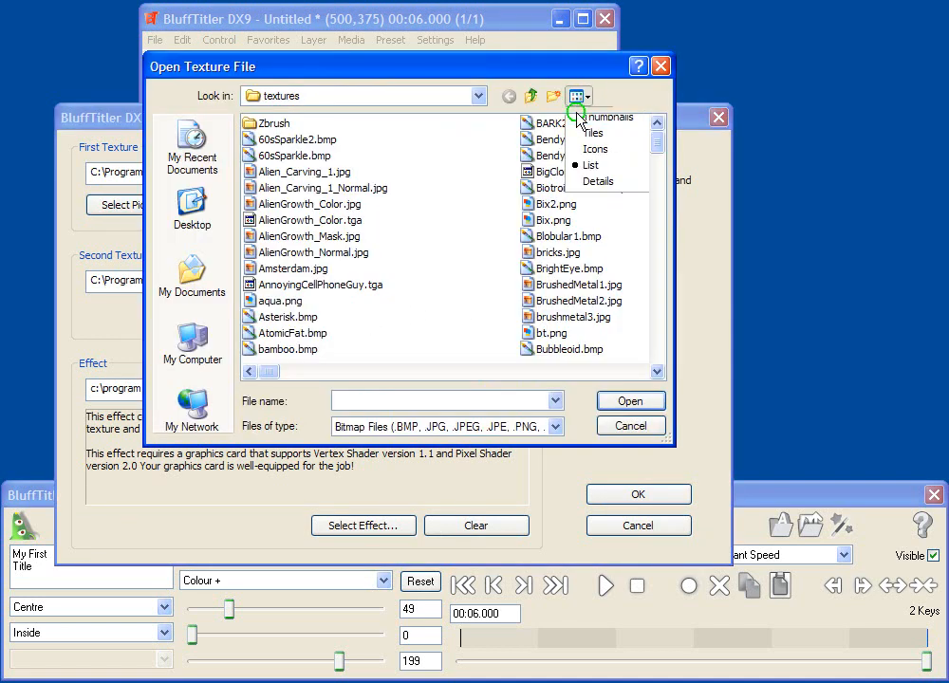
left_click(607, 117)
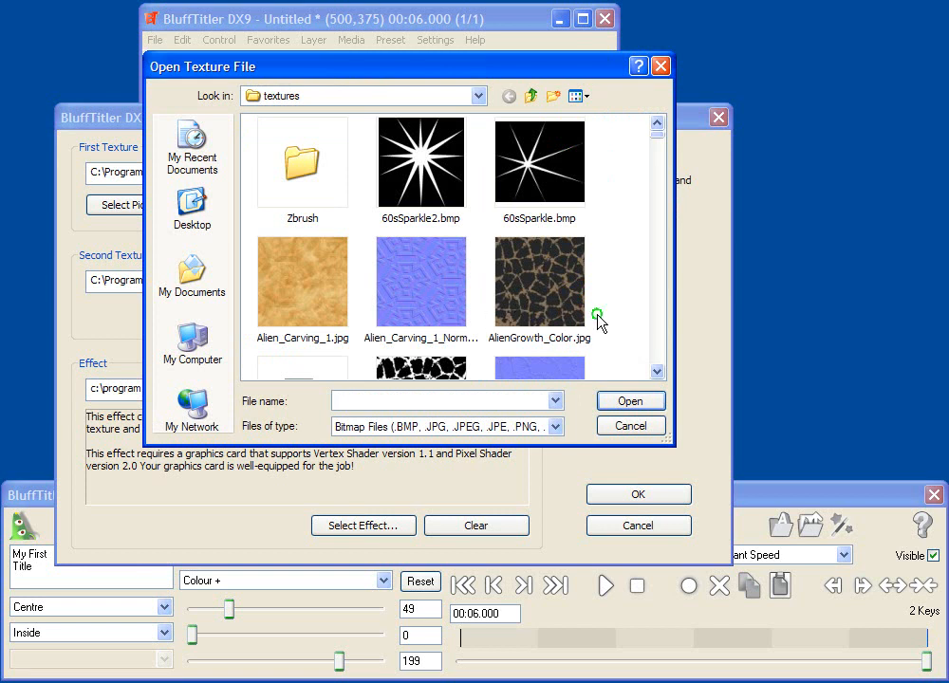
scroll(598, 323, "down", 1)
left_click(549, 249)
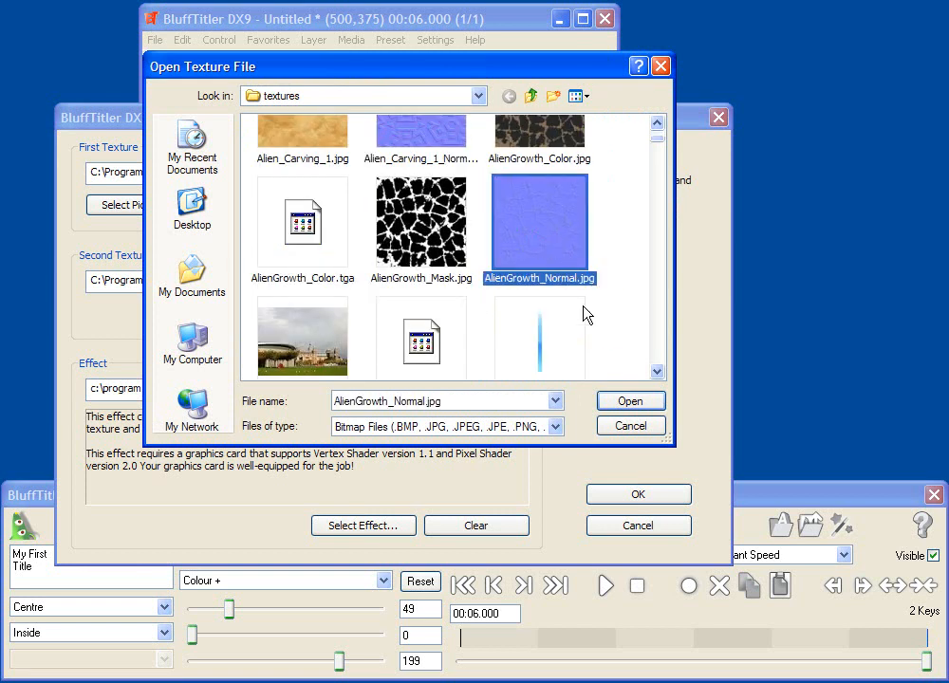
left_click(630, 402)
left_click(631, 500)
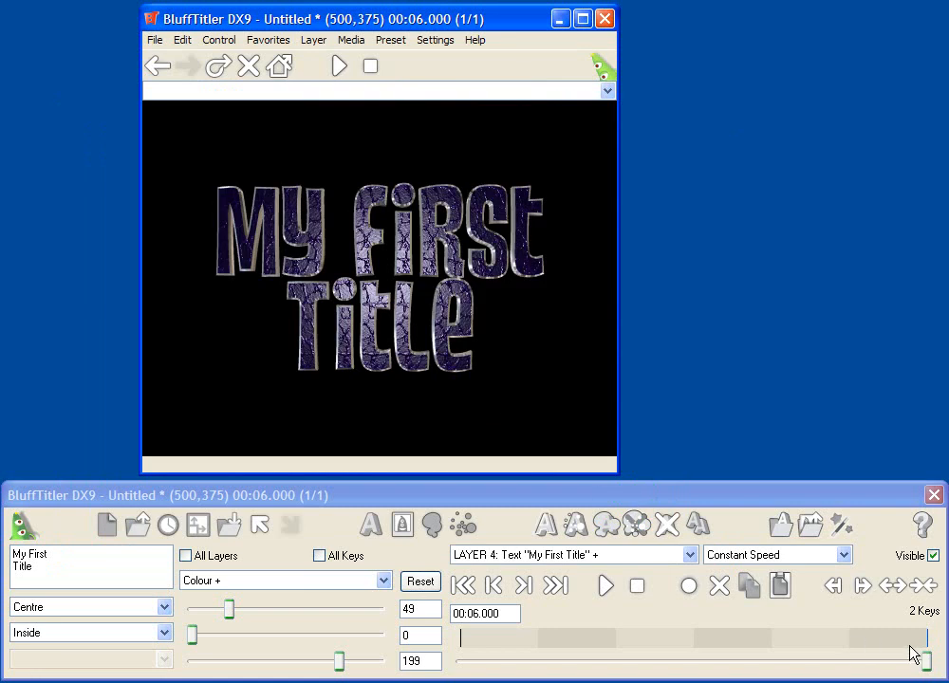
Step: Try resetting the title's colour at 2.982 seconds, compare it with the 6-second key, and delete the added key
left_click_drag(926, 661, 692, 655)
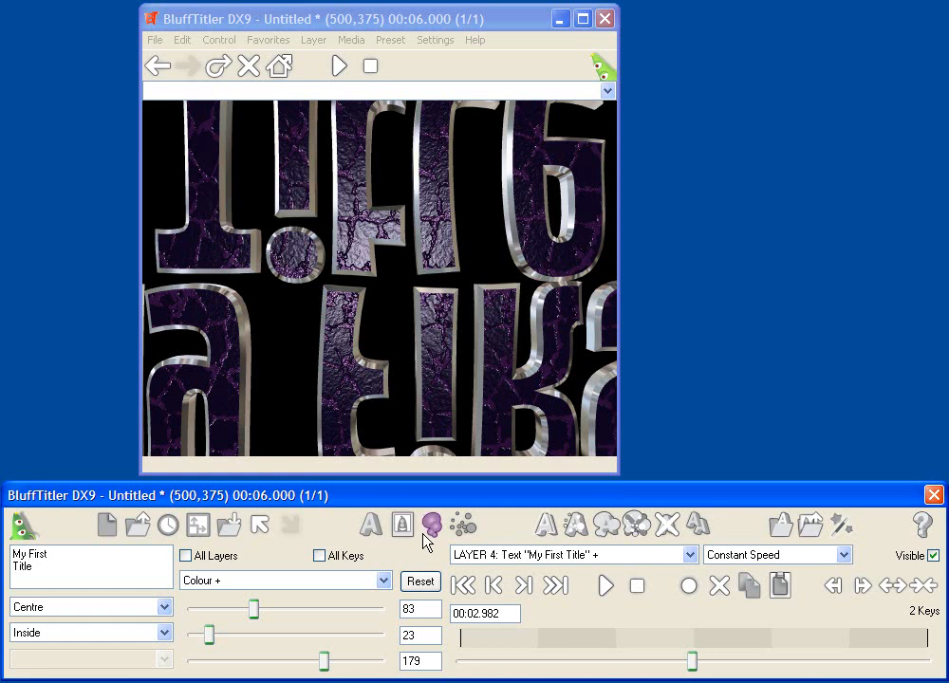
left_click(430, 588)
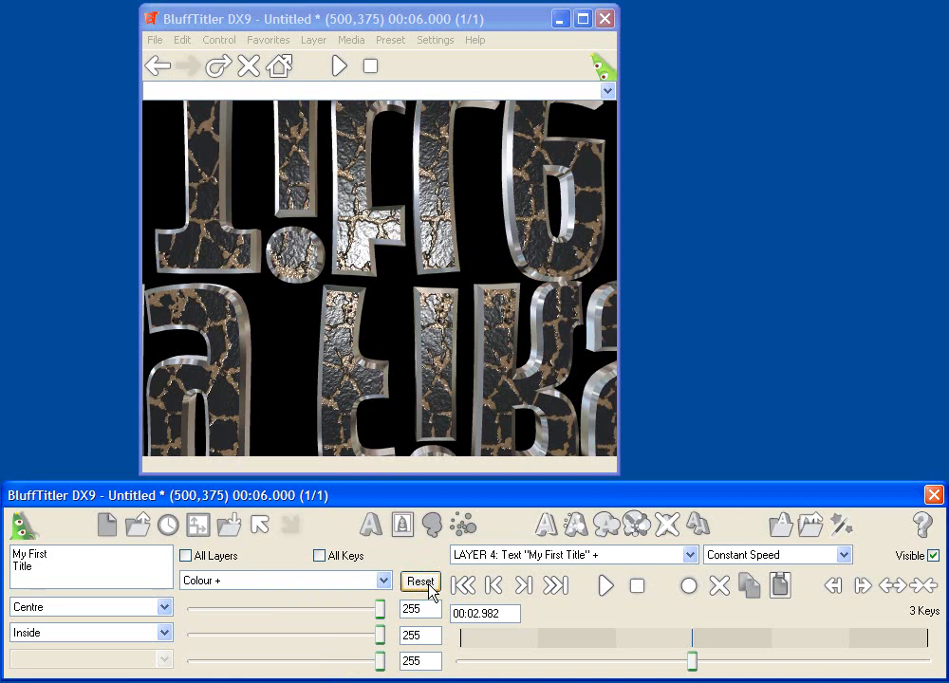
left_click_drag(693, 663, 930, 653)
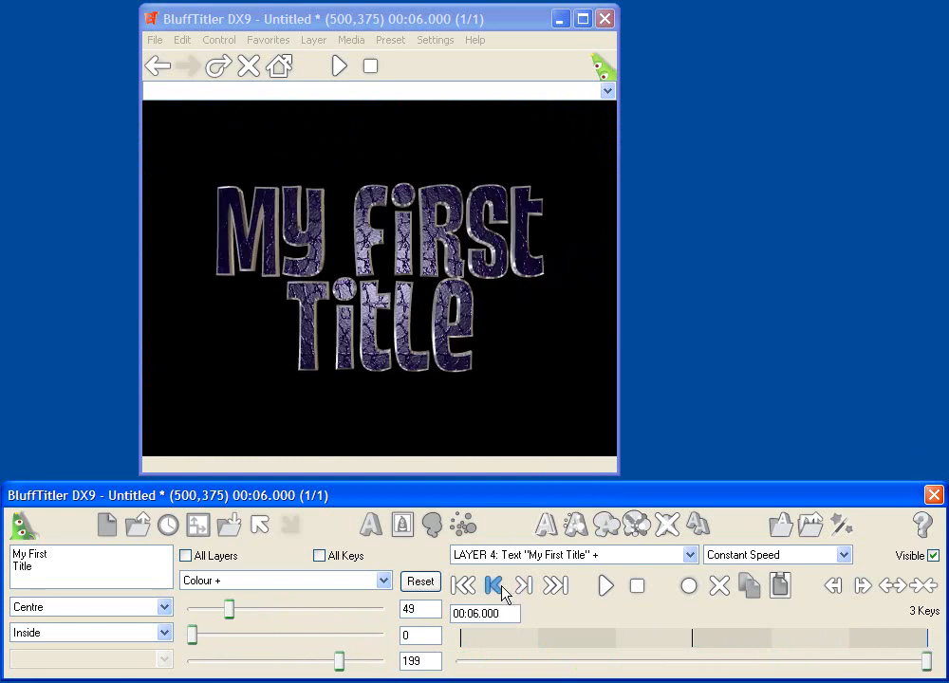
left_click(498, 588)
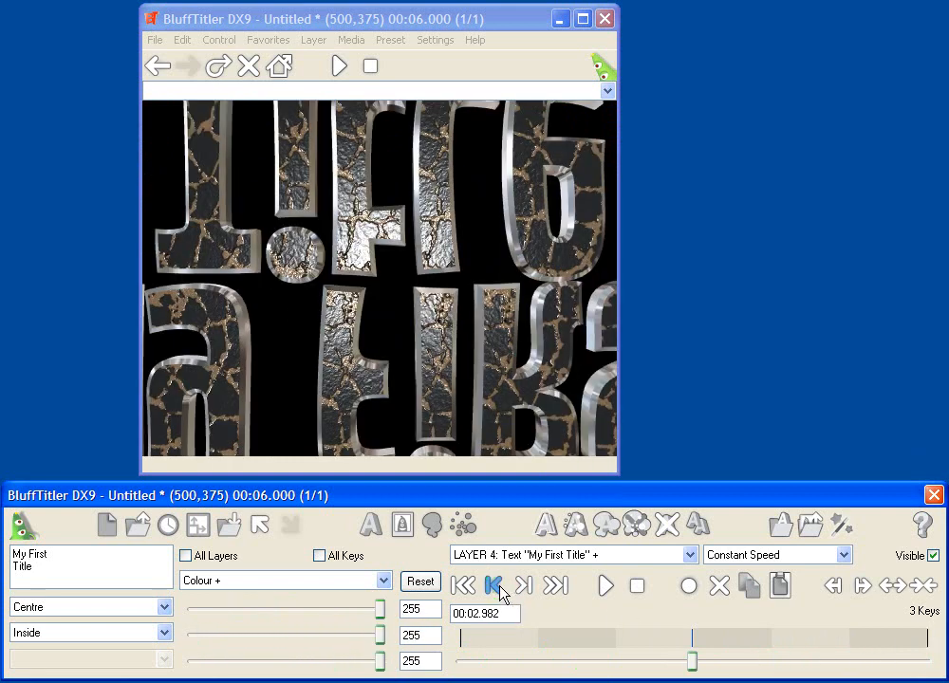
left_click(720, 589)
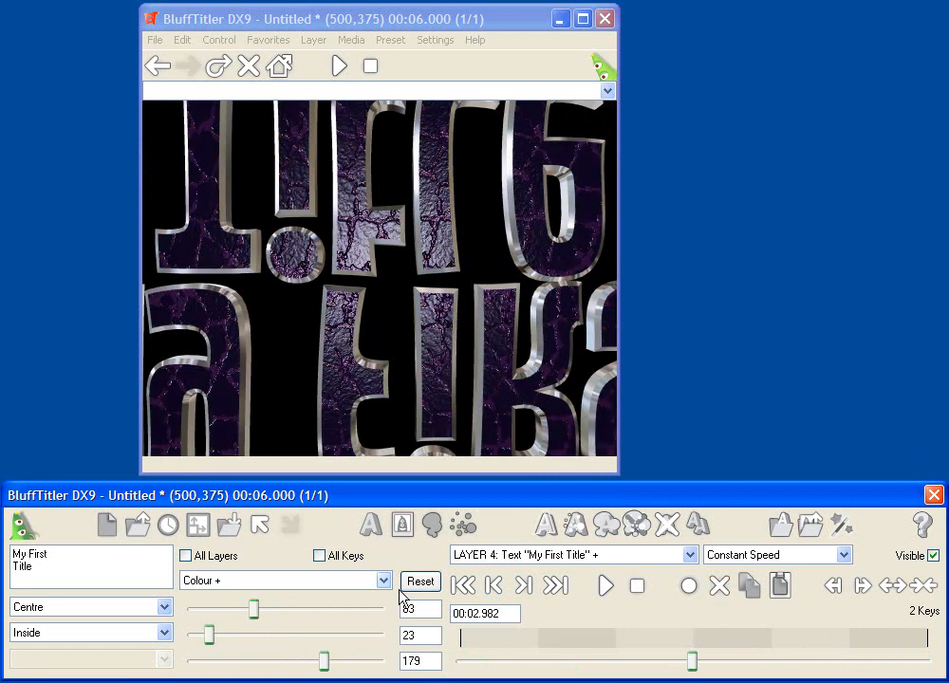
Step: Reset the title's colour to 255, 255, 255 for all keys and play the show from the start
left_click(463, 587)
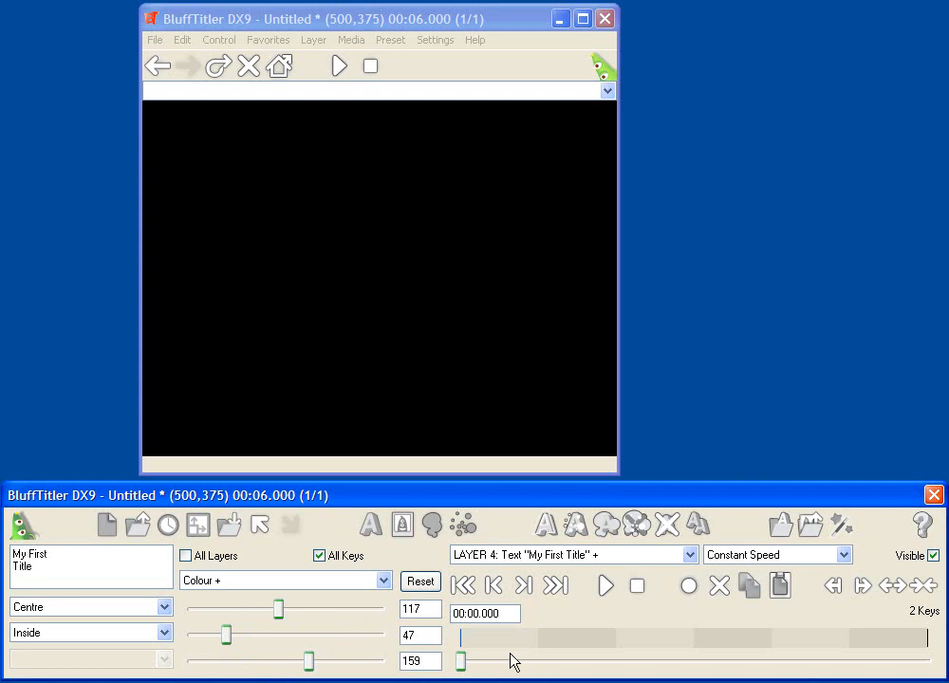
left_click(418, 584)
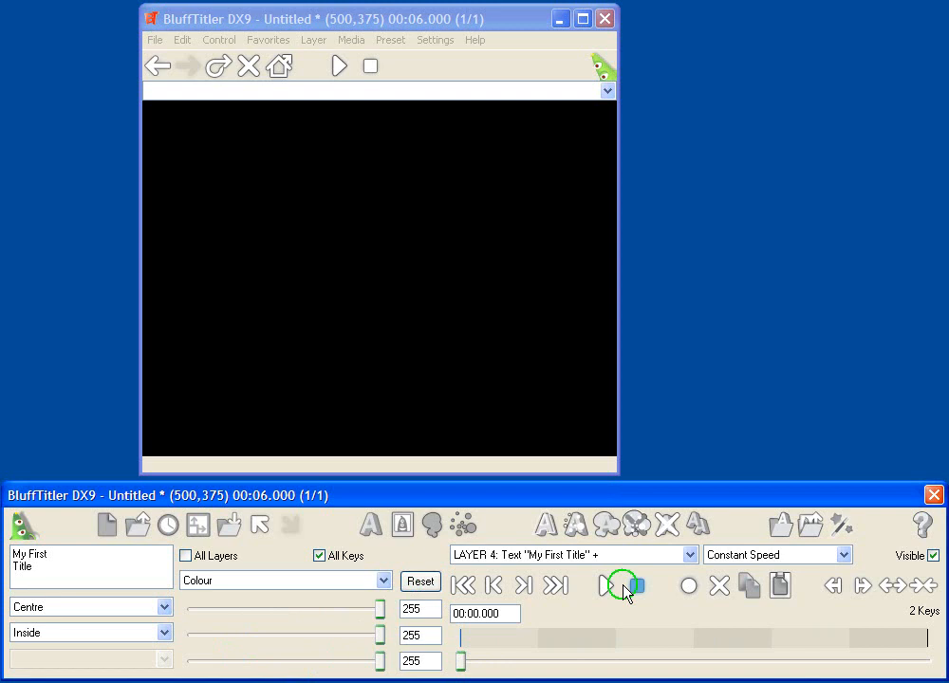
left_click(610, 588)
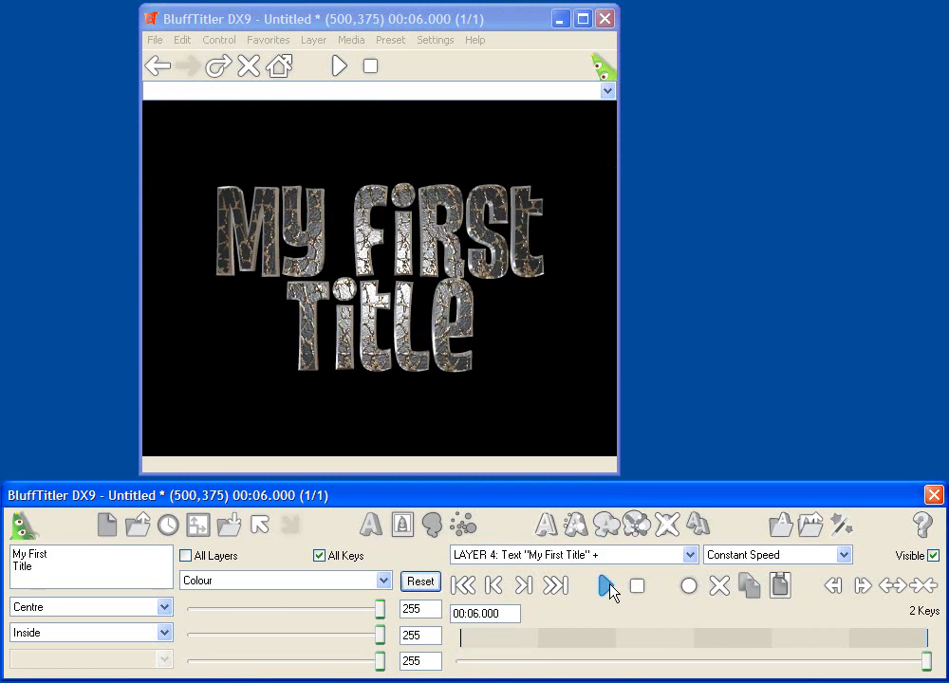
Step: Change the effect of text layer 4 to Reflection_BumpMap.fx from the MultiTexture effects
left_click(383, 42)
left_click(375, 174)
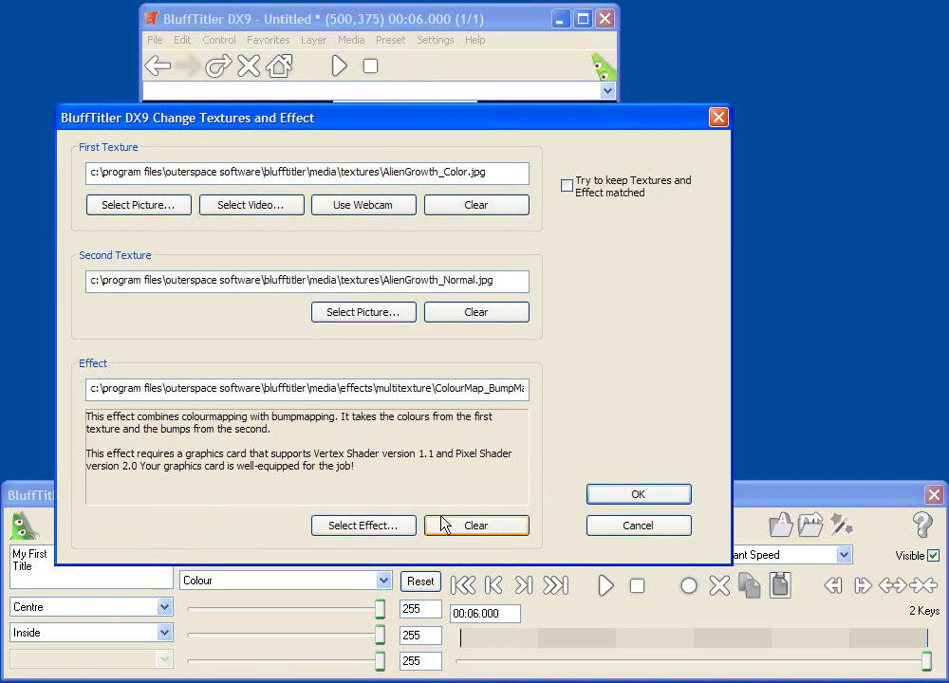
left_click(380, 523)
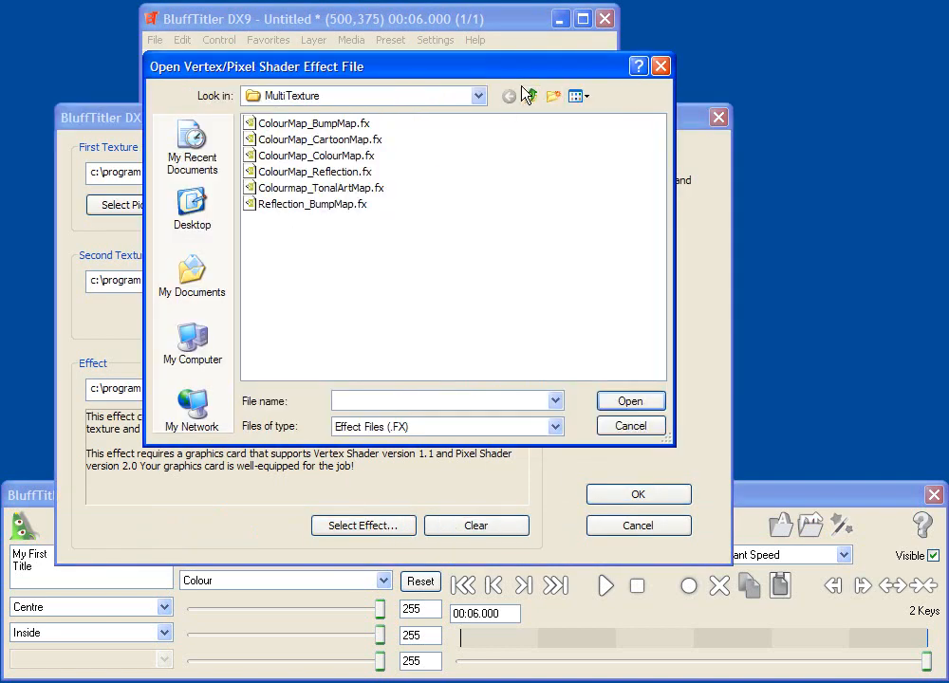
left_click(313, 204)
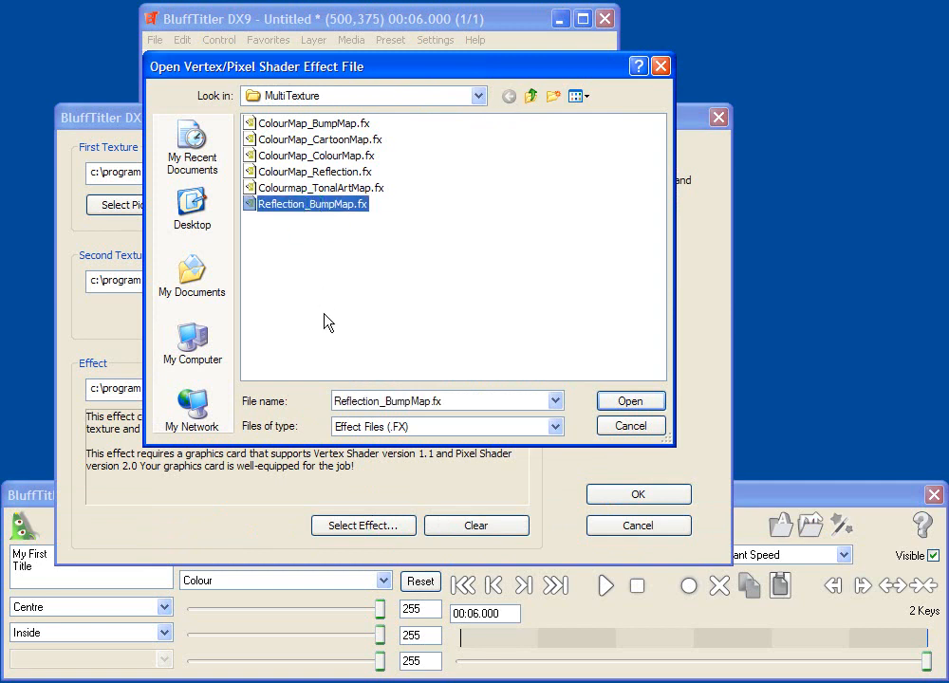
left_click(630, 401)
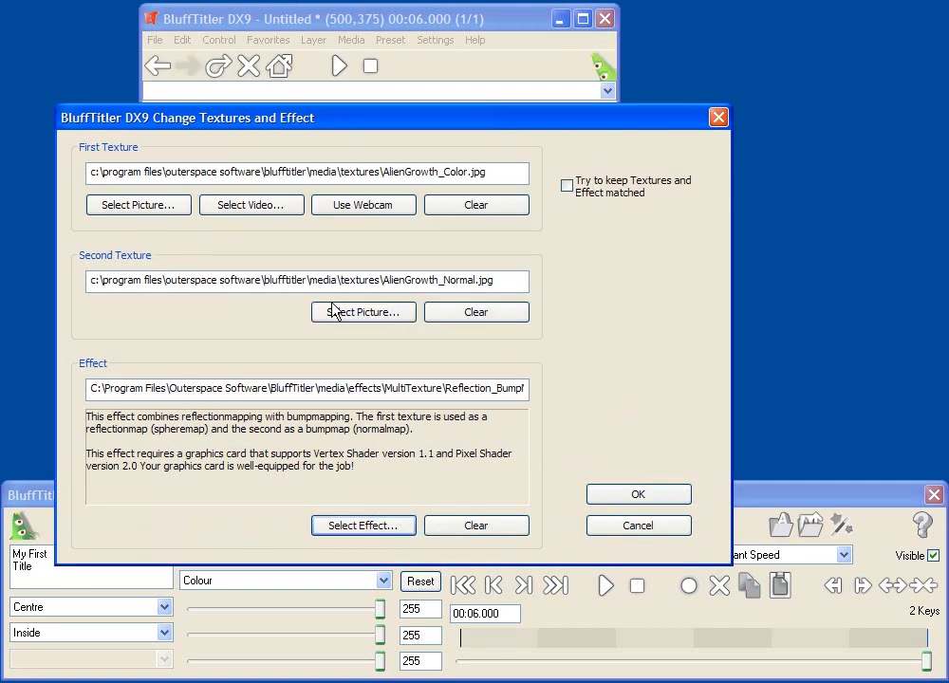
Step: Set the title's first texture to ReflectionMap_Silver.jpg, browsing the texture files as thumbnails
left_click(160, 211)
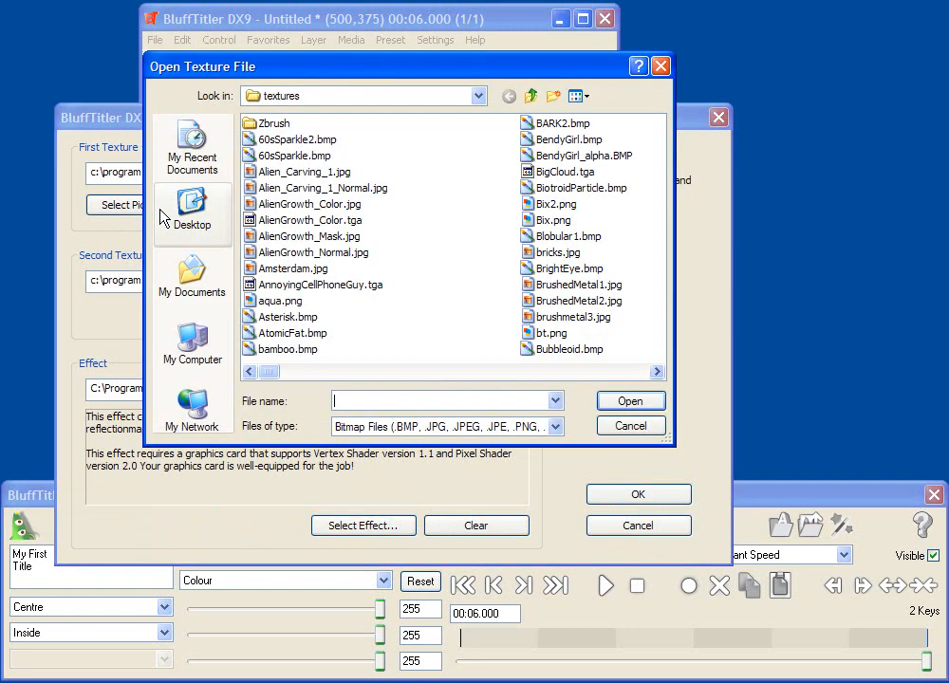
left_click(323, 270)
left_click(579, 96)
left_click(589, 120)
left_click(459, 224)
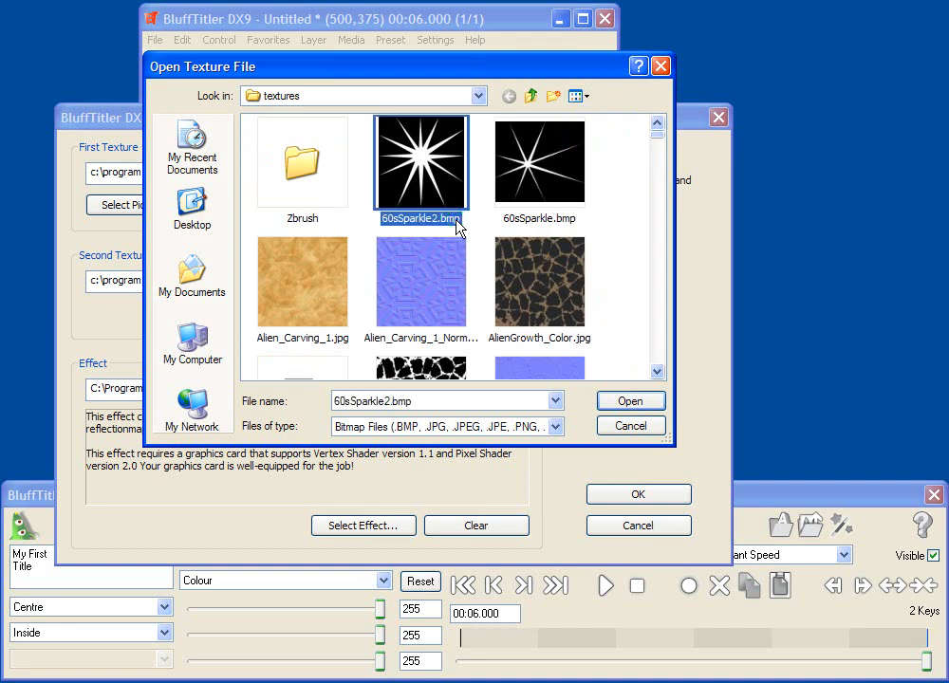
key("r")
scroll(471, 252, "down", 3)
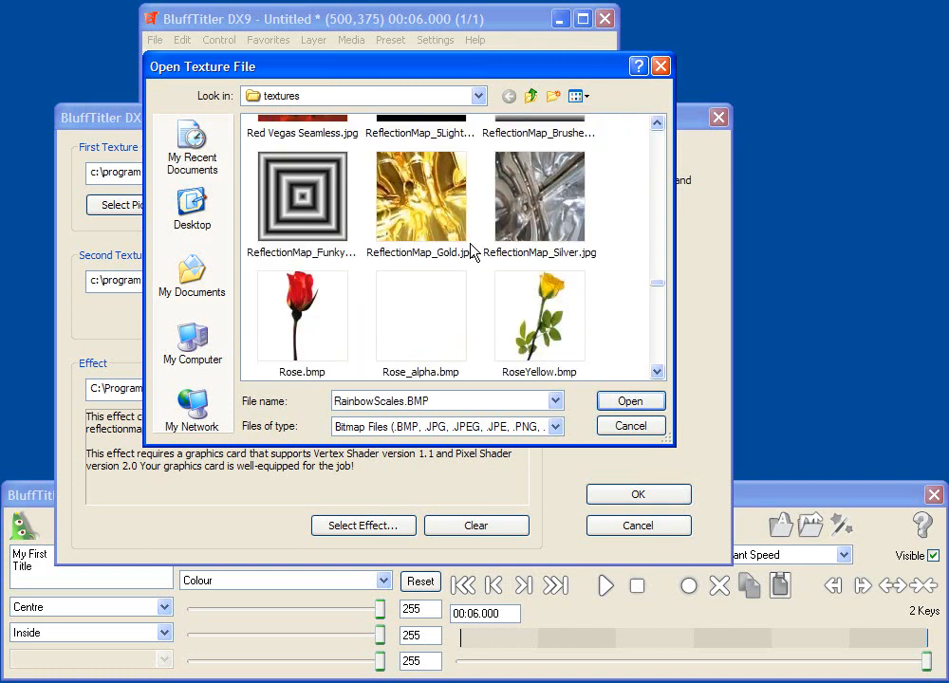
left_click(536, 204)
left_click(632, 403)
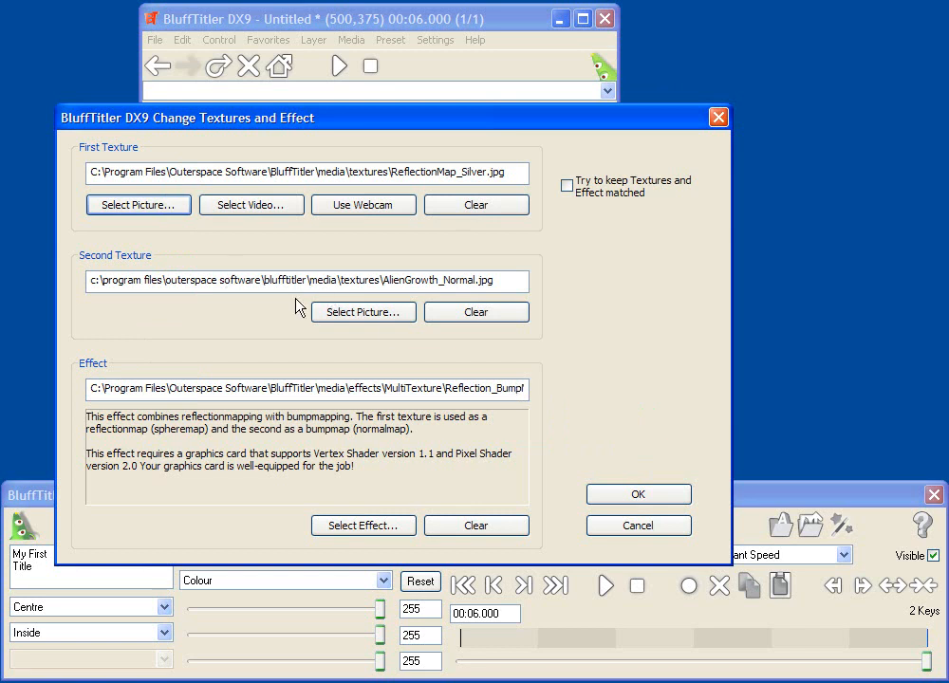
Step: Apply the silver reflection texture and bump-map effect to the title and play the show
left_click(392, 280)
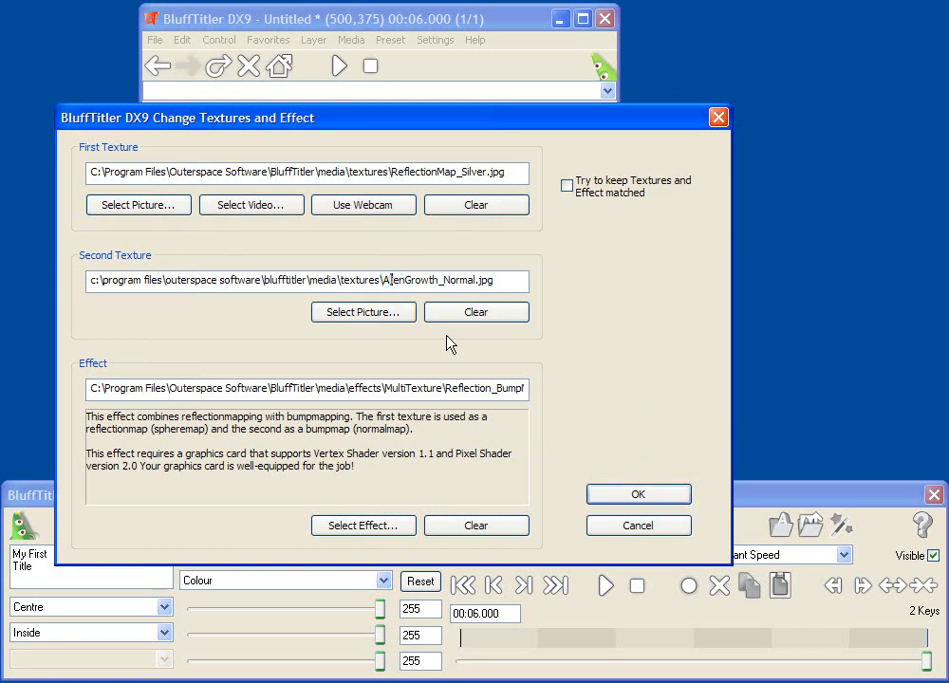
left_click(619, 494)
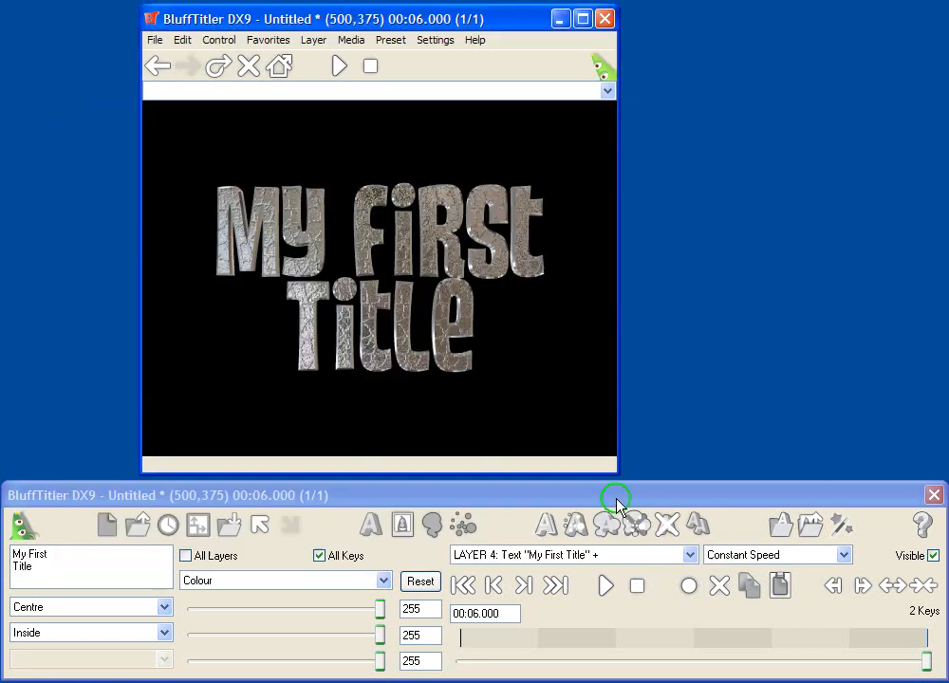
left_click(610, 592)
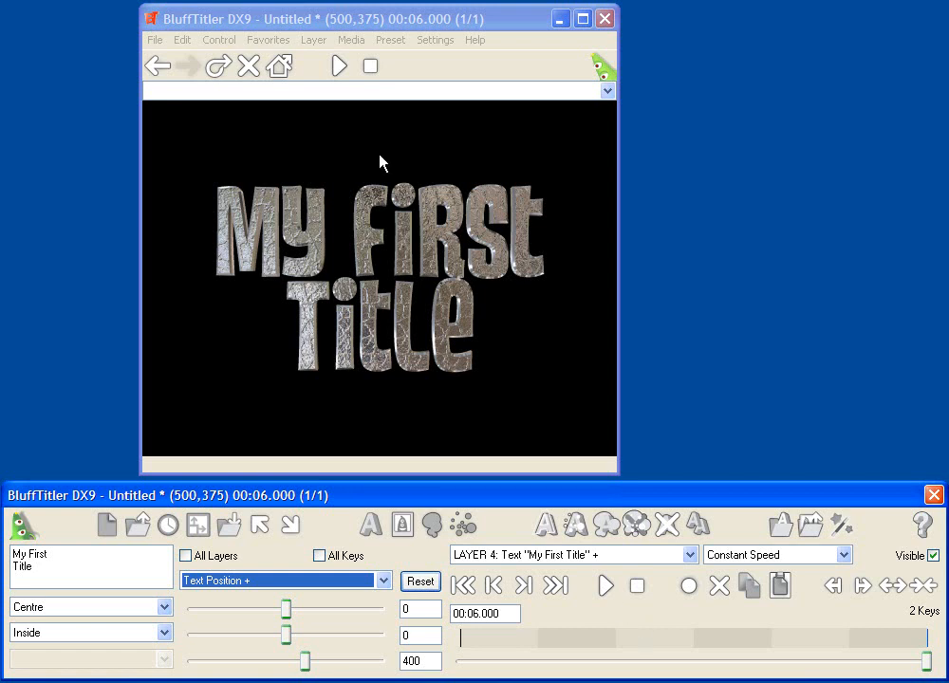
Step: Change the title's effect to Lightened.fx from the main effects folder and clear its second texture
left_click(350, 42)
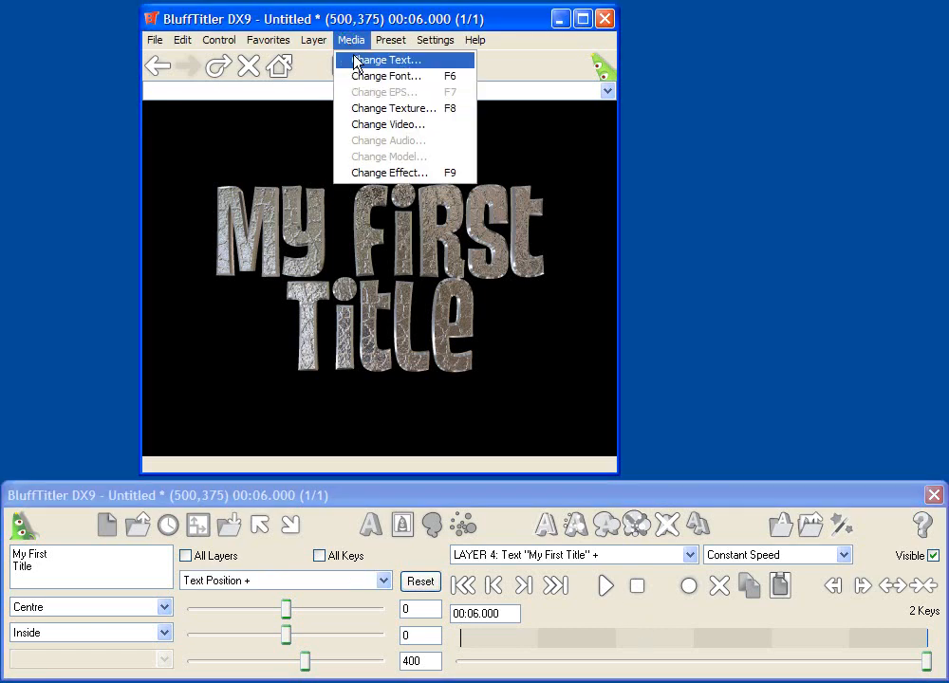
left_click(370, 172)
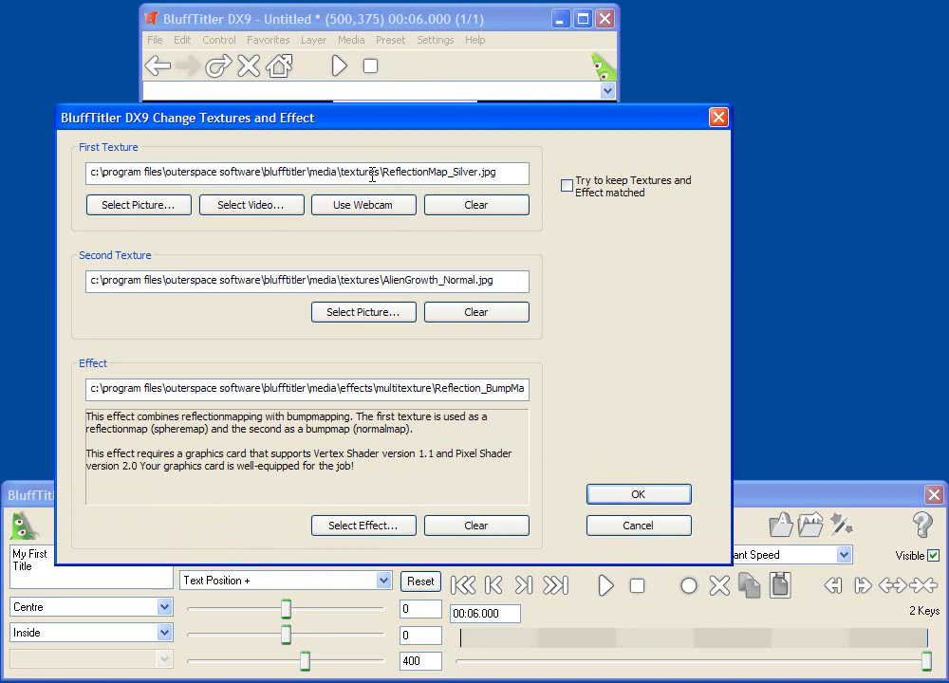
left_click(392, 529)
left_click(531, 97)
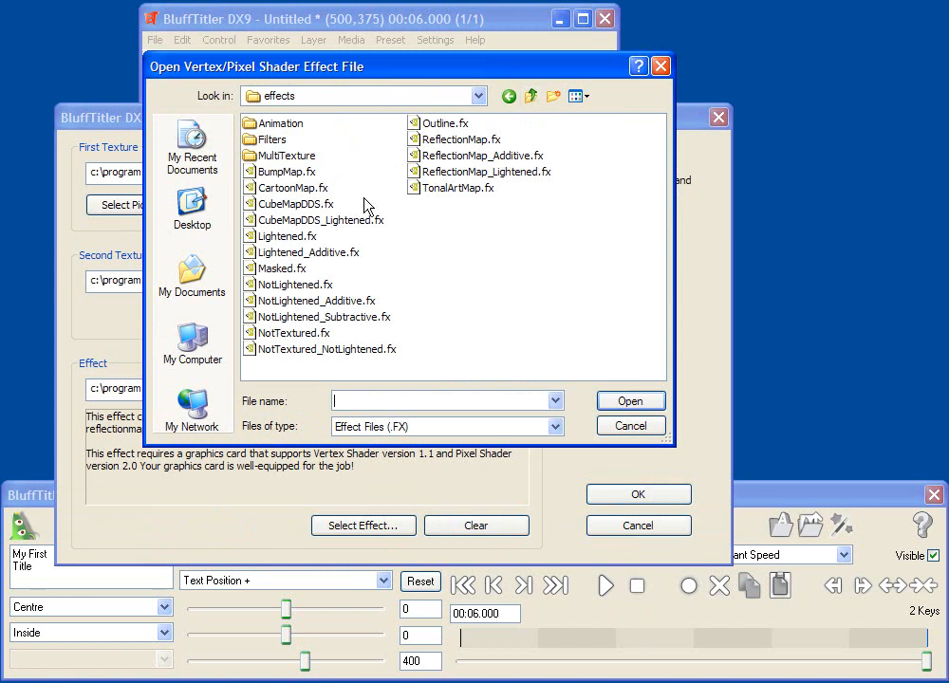
left_click(288, 237)
left_click(619, 401)
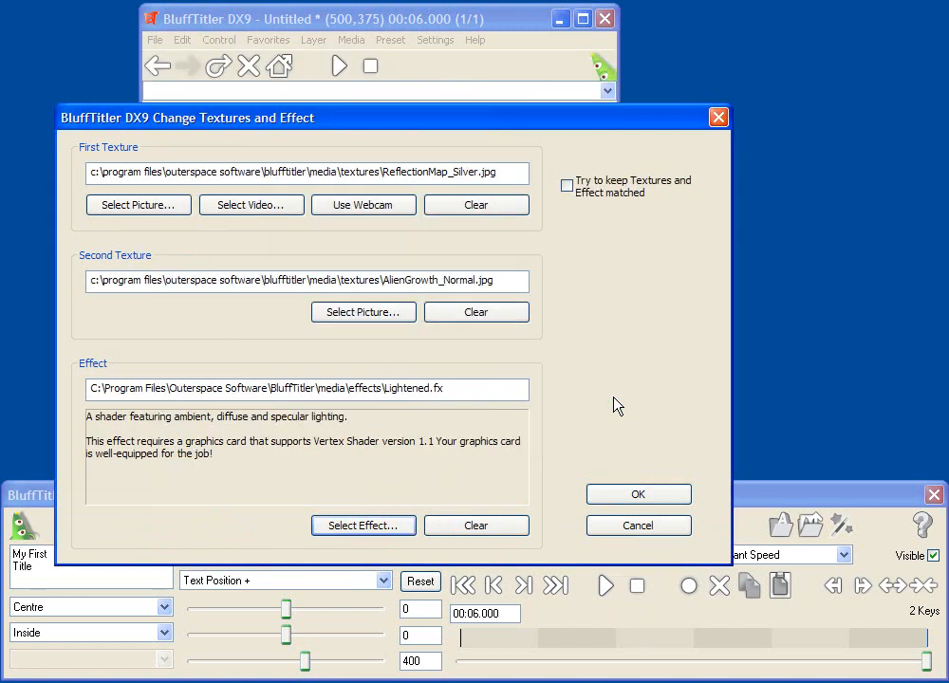
left_click(435, 311)
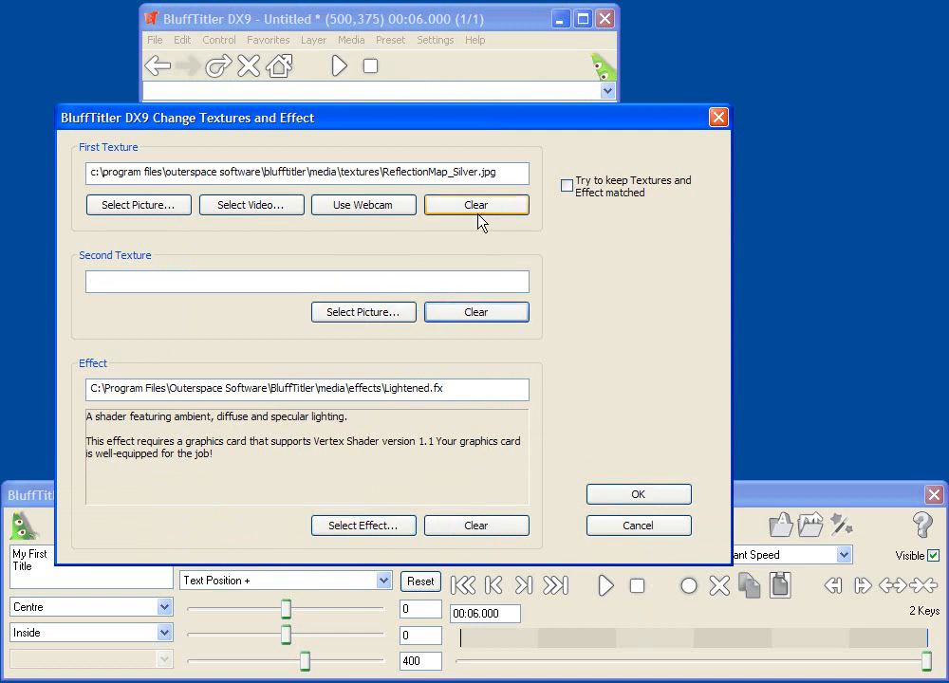
Step: Set the title's first texture to LeopardFur.bmp, apply the changes, and play the show
left_click(156, 210)
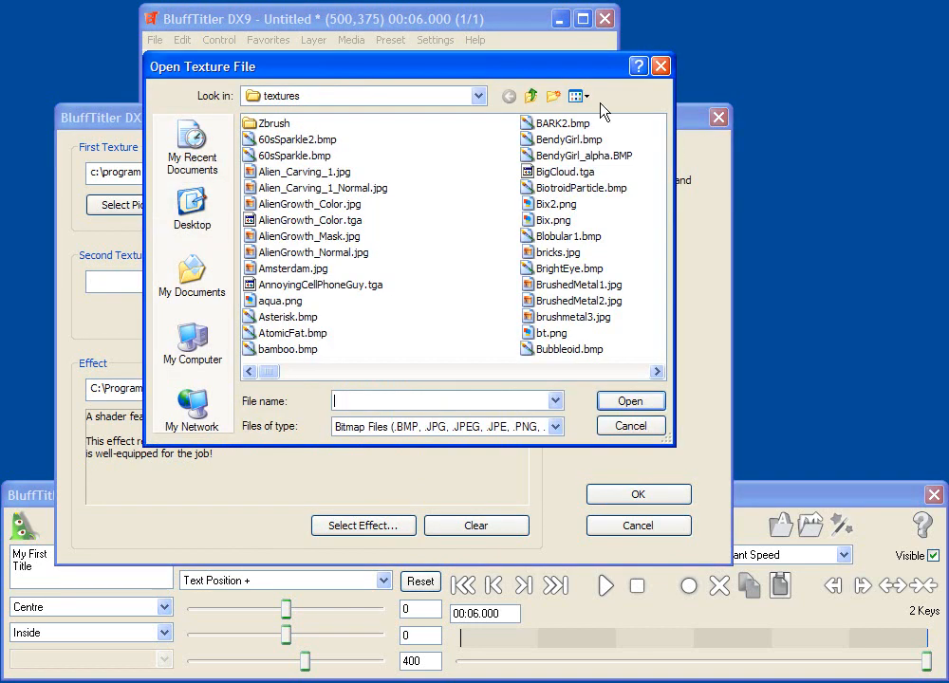
left_click(578, 96)
left_click(600, 116)
left_click(617, 226)
key("l")
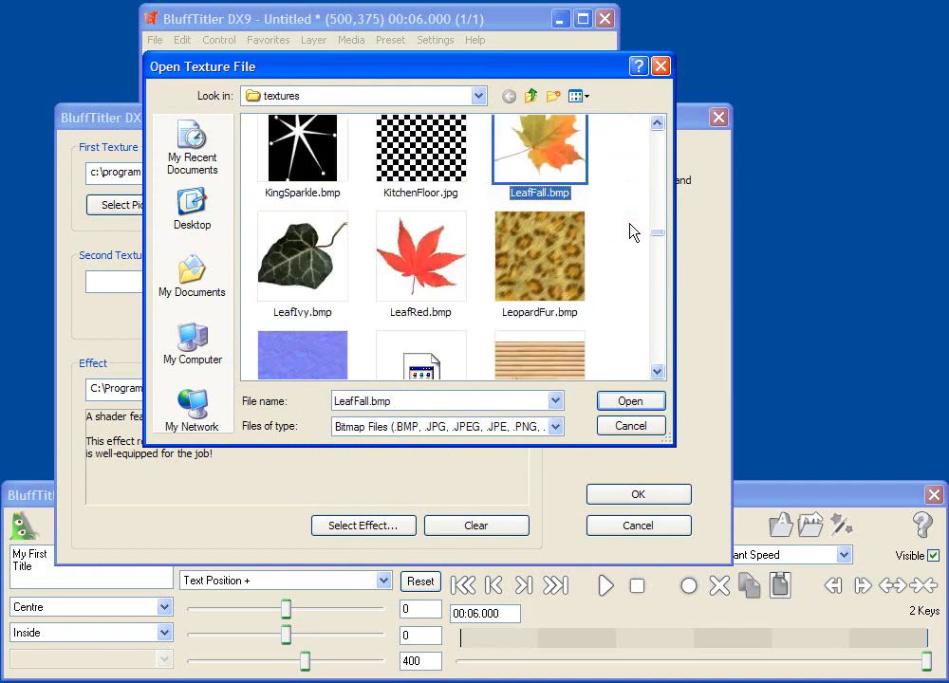
left_click(548, 257)
left_click(631, 402)
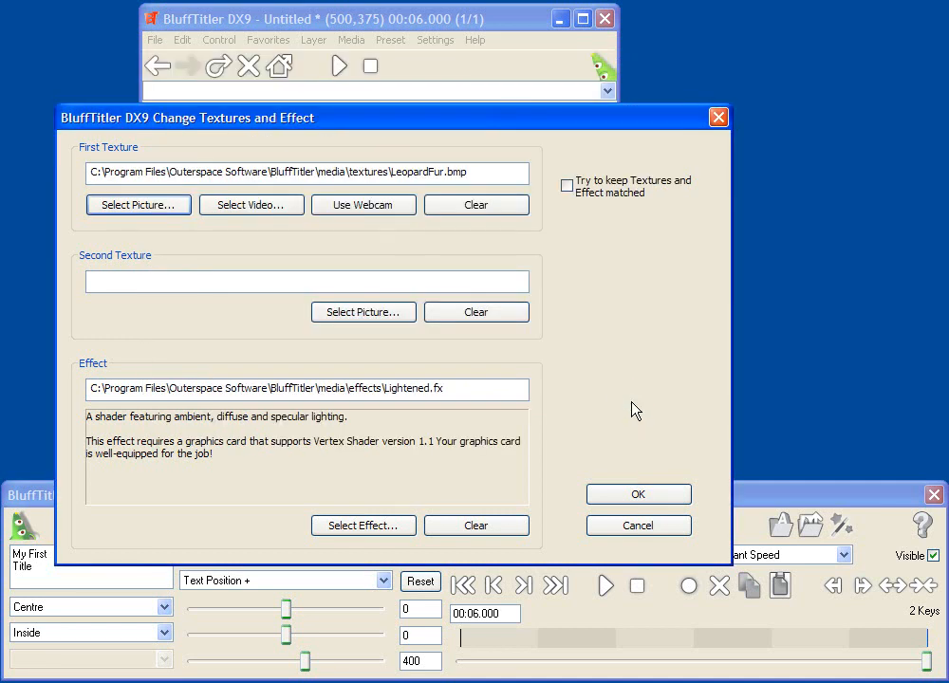
left_click(637, 495)
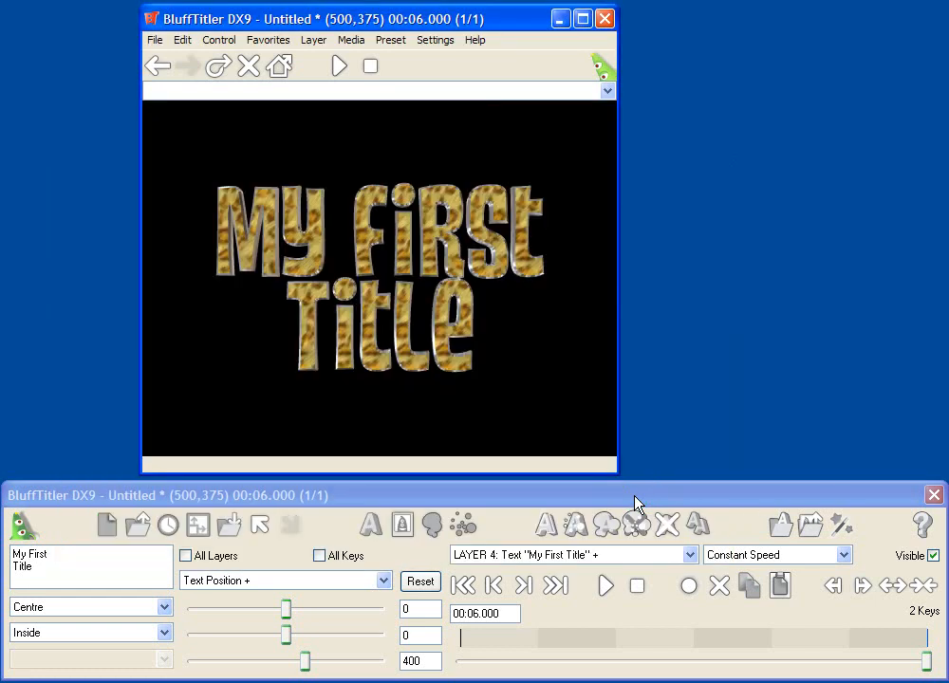
left_click(604, 587)
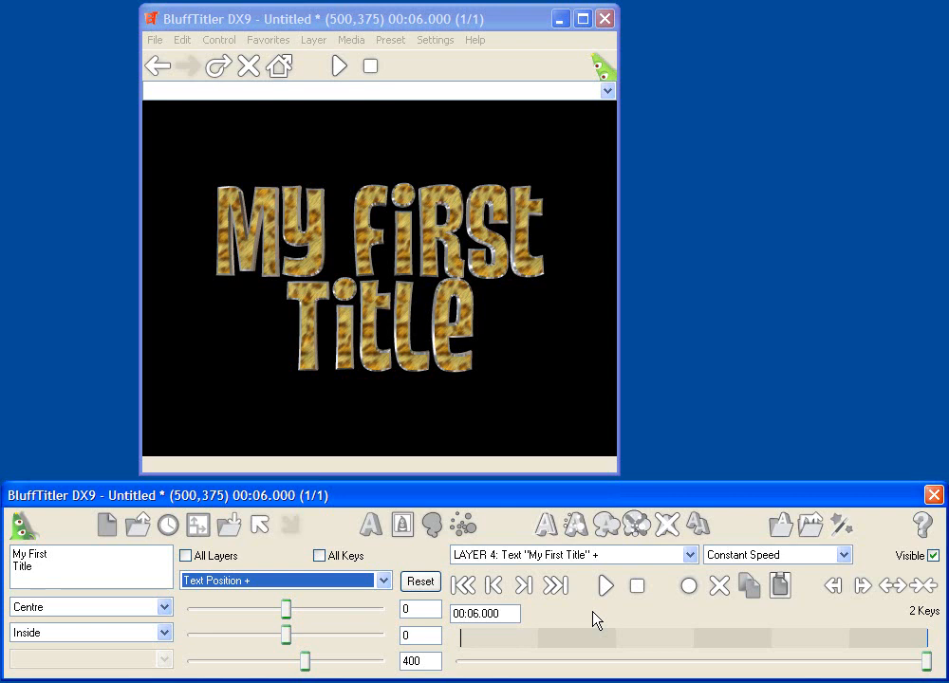
Step: Add the Sparkles2.BP particle preset to text layer 4 and play the show
left_click(575, 525)
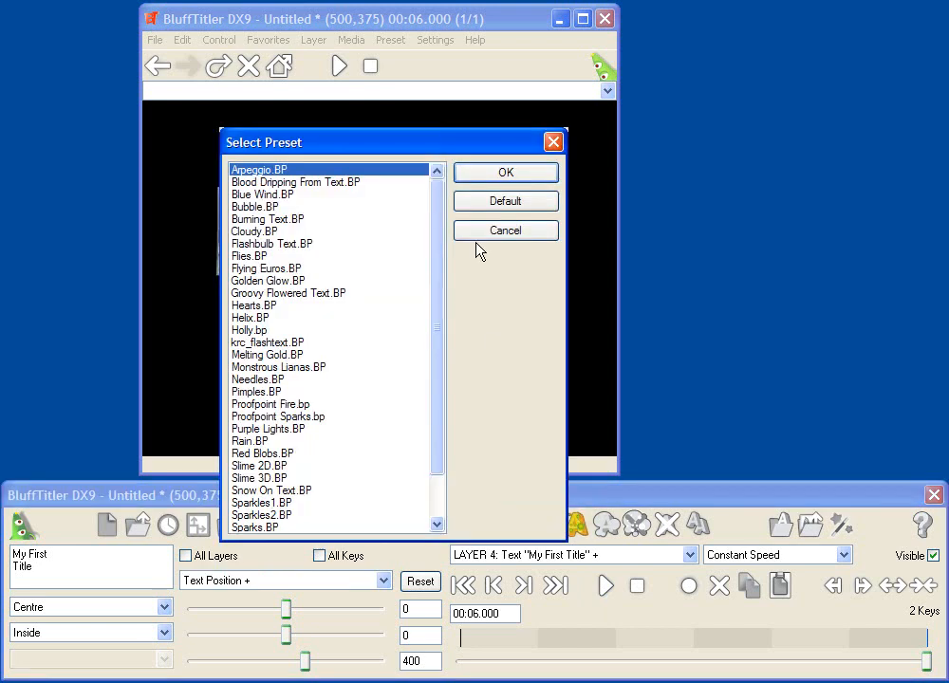
left_click_drag(439, 250, 438, 328)
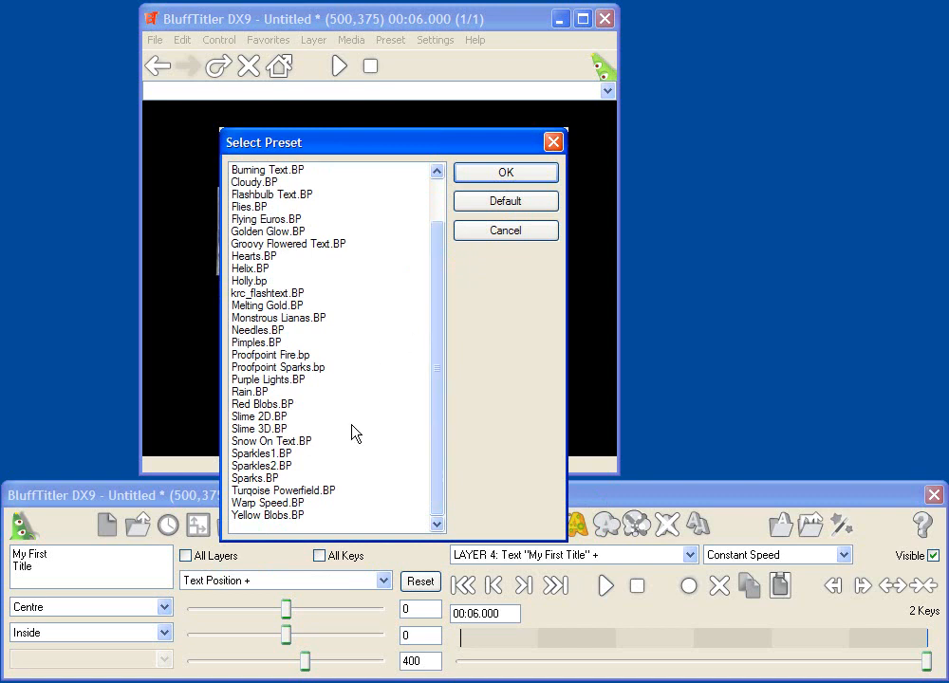
left_click(265, 467)
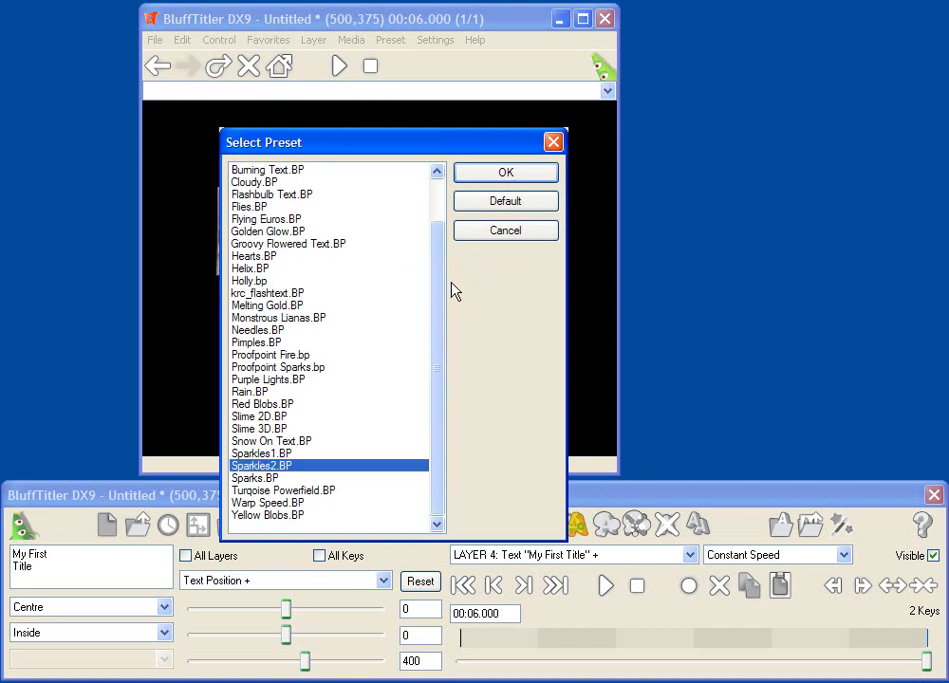
left_click(503, 176)
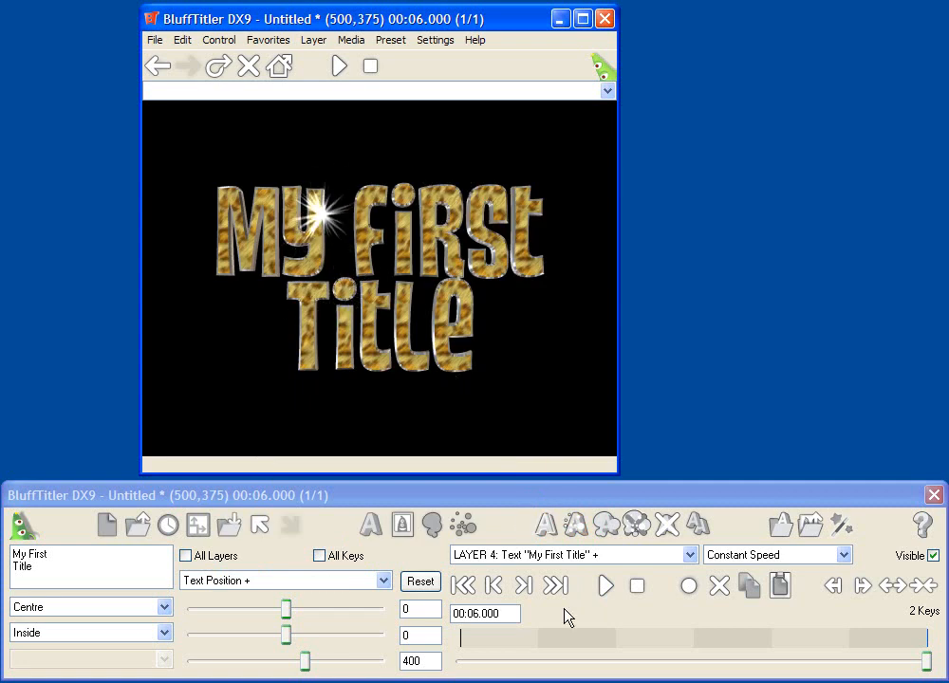
left_click(608, 587)
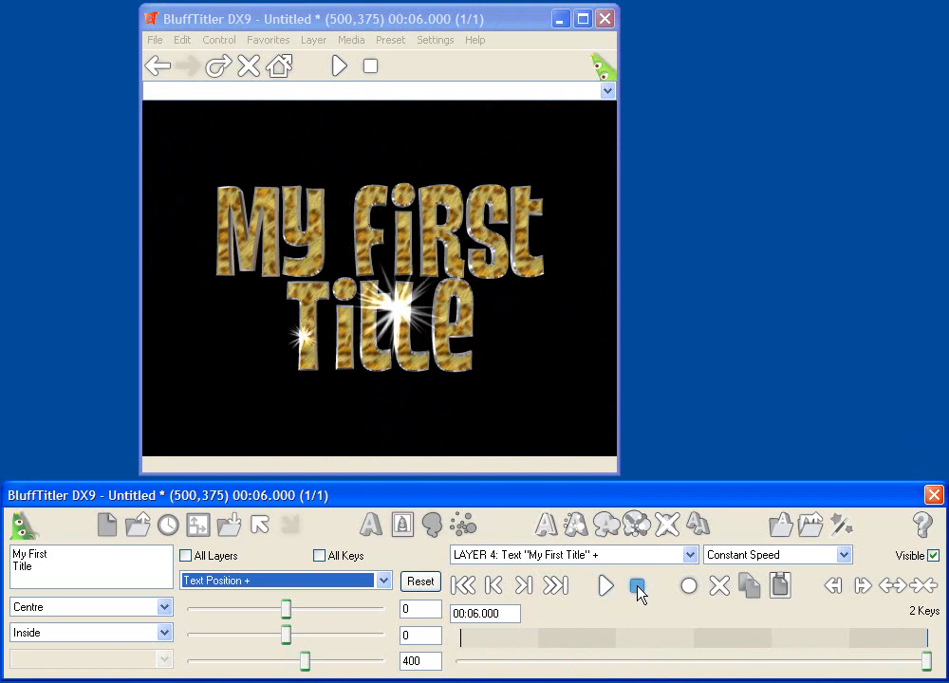
Step: Change the first texture of particle layer 6 to 60sSparkle.bmp and apply it
left_click(573, 557)
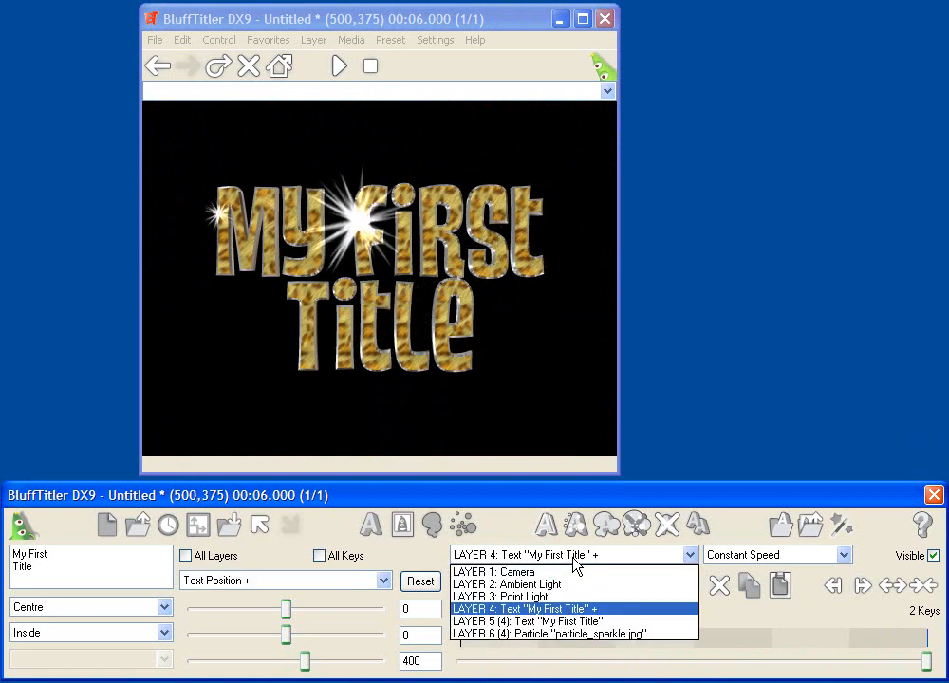
left_click(570, 634)
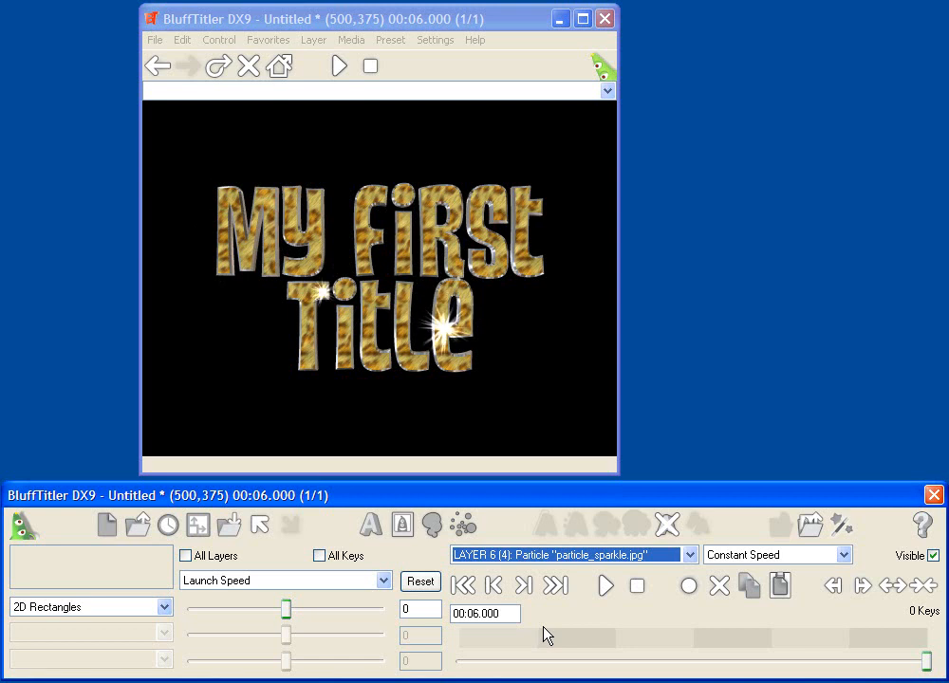
left_click(351, 42)
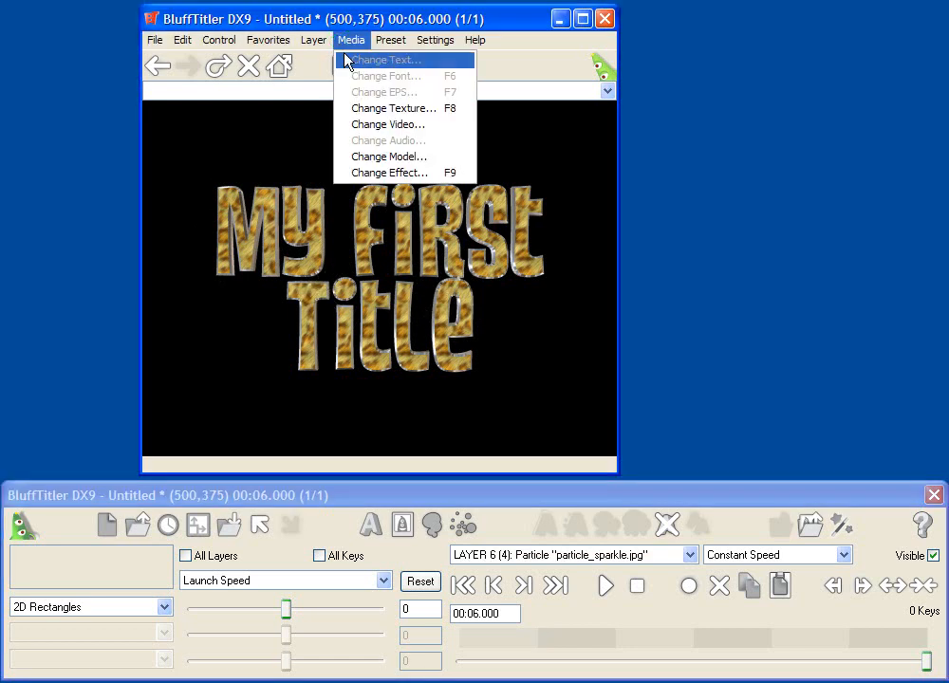
left_click(370, 107)
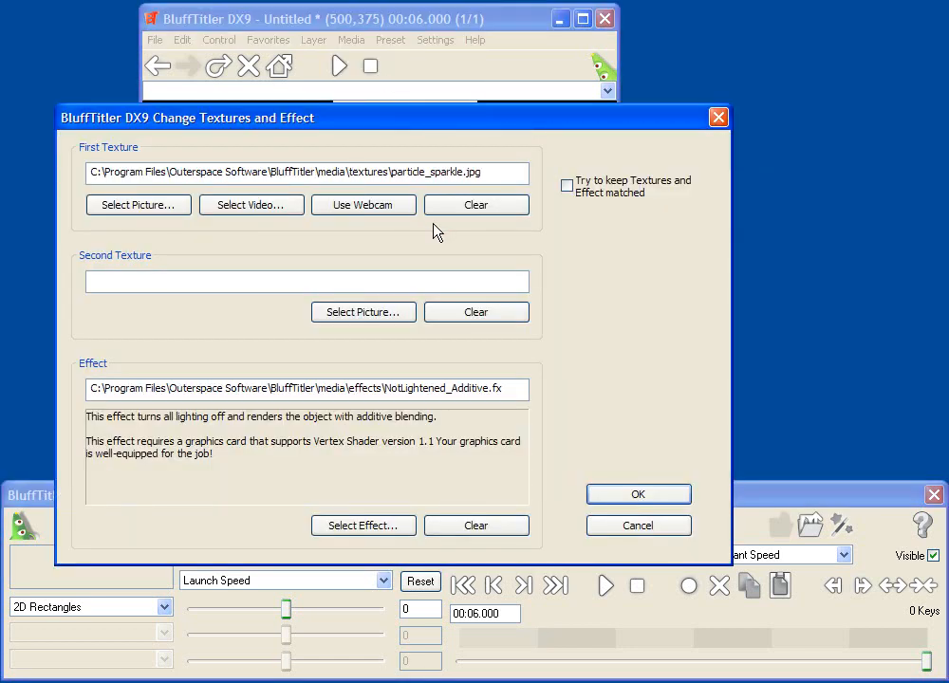
left_click(177, 208)
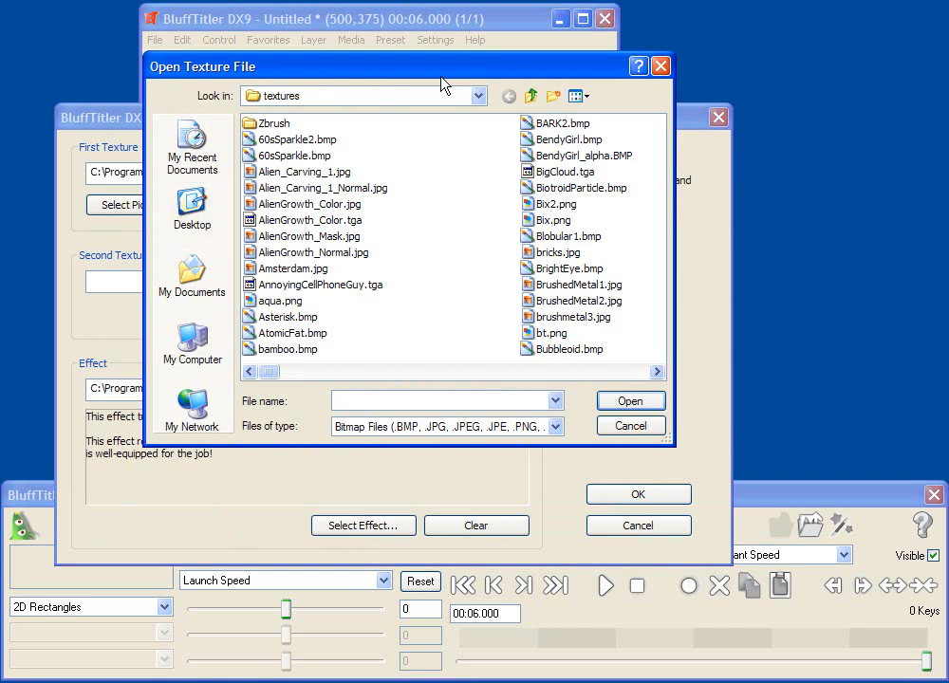
left_click(579, 97)
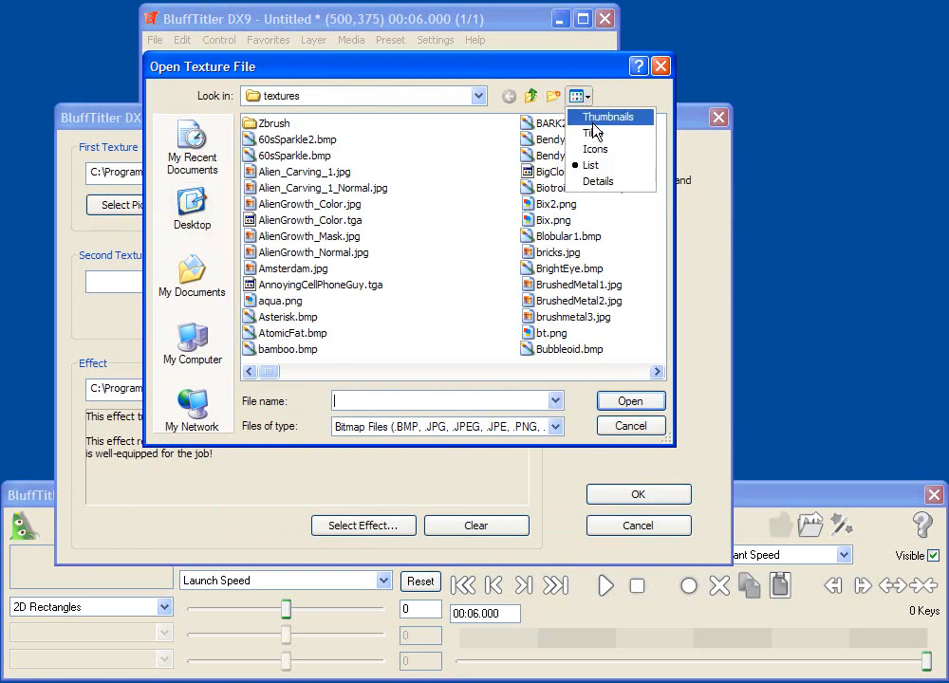
left_click(595, 121)
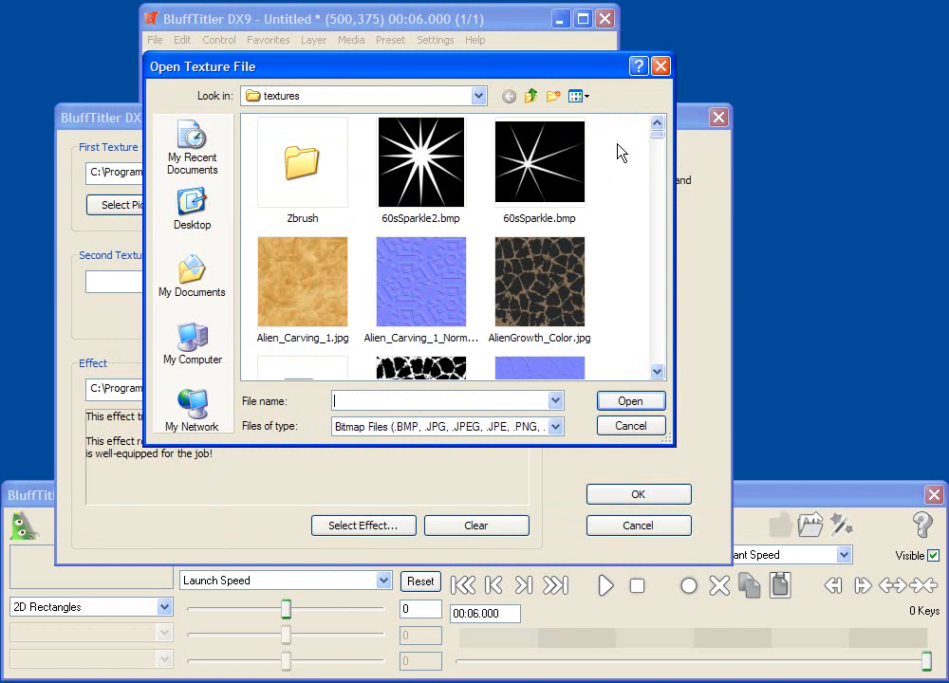
left_click(539, 163)
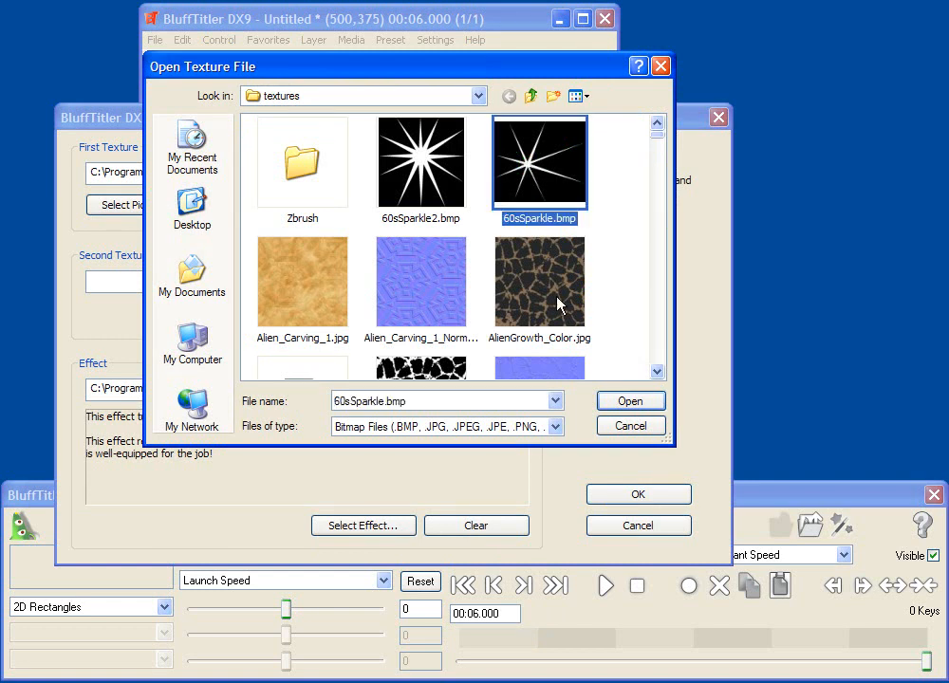
left_click(612, 404)
left_click(603, 500)
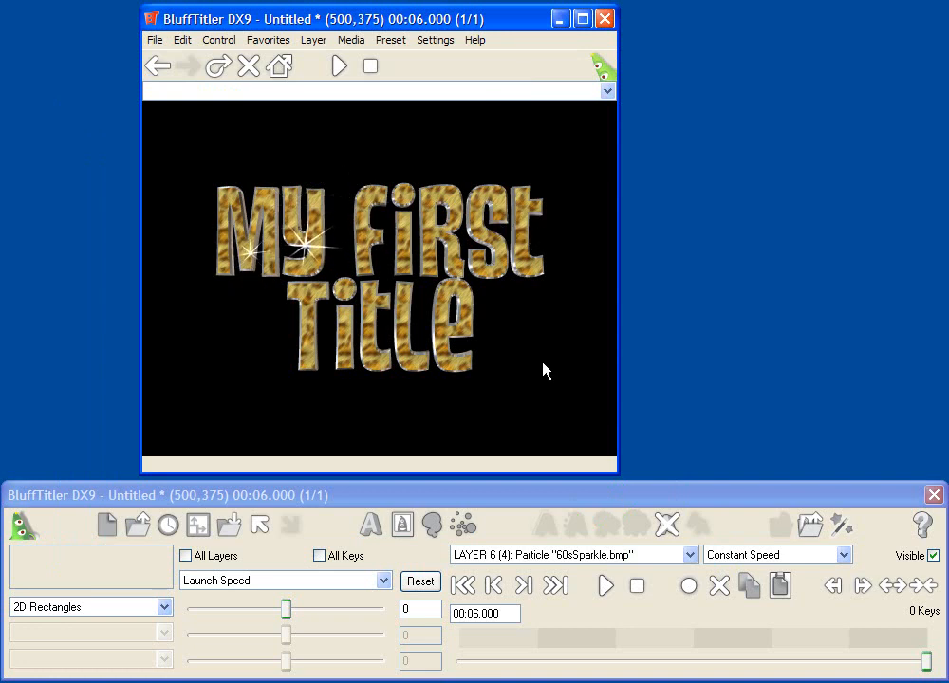
Step: Set the sparkle particle layer's Emission to about 13.89 and its first Size value to about 12.63
left_click(316, 580)
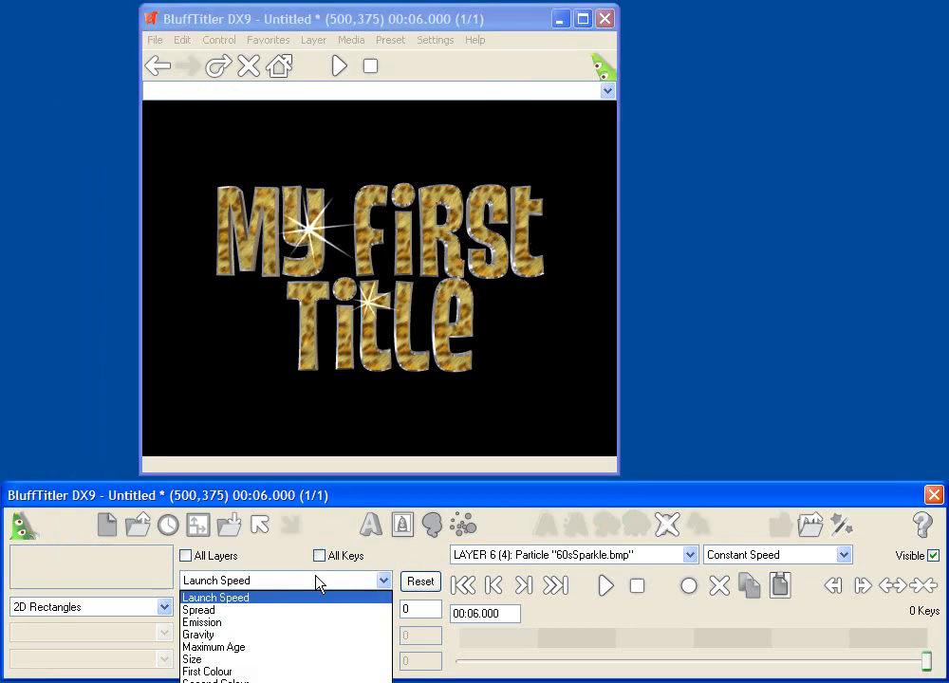
left_click(240, 625)
left_click_drag(199, 609, 244, 608)
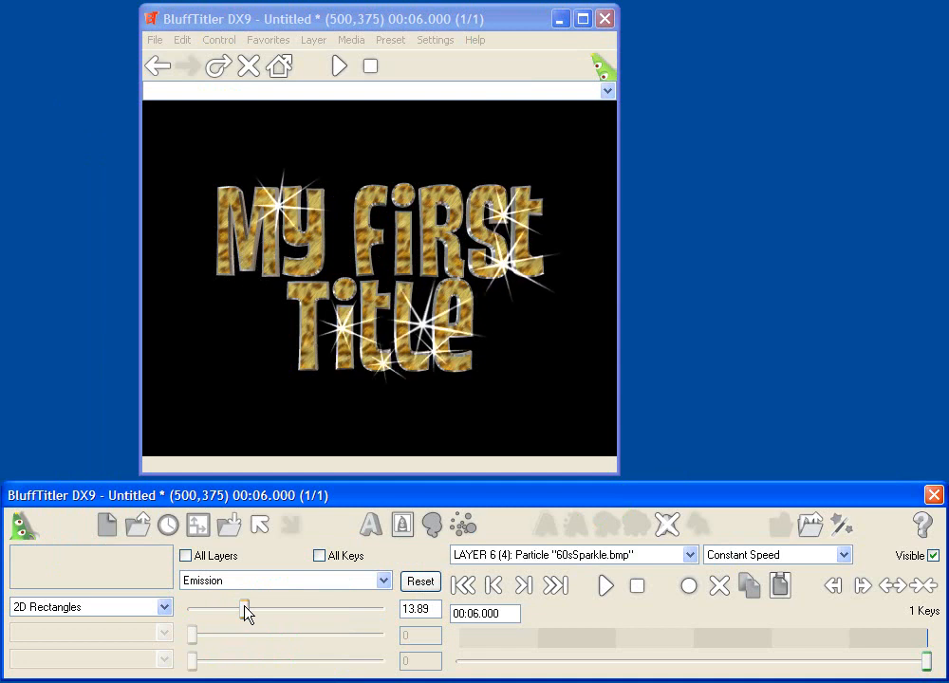
left_click(283, 581)
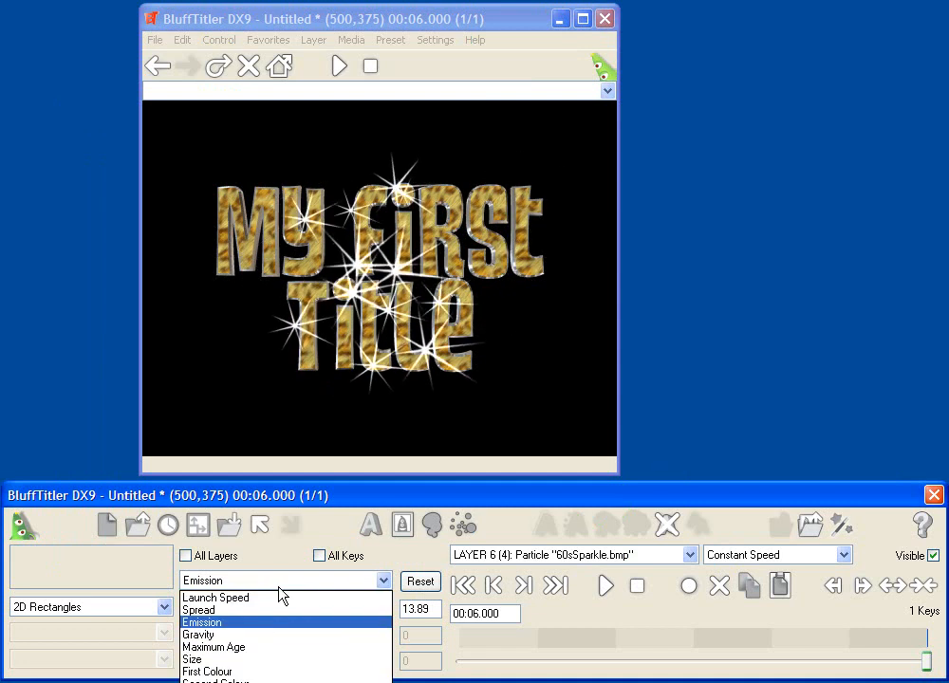
left_click(235, 659)
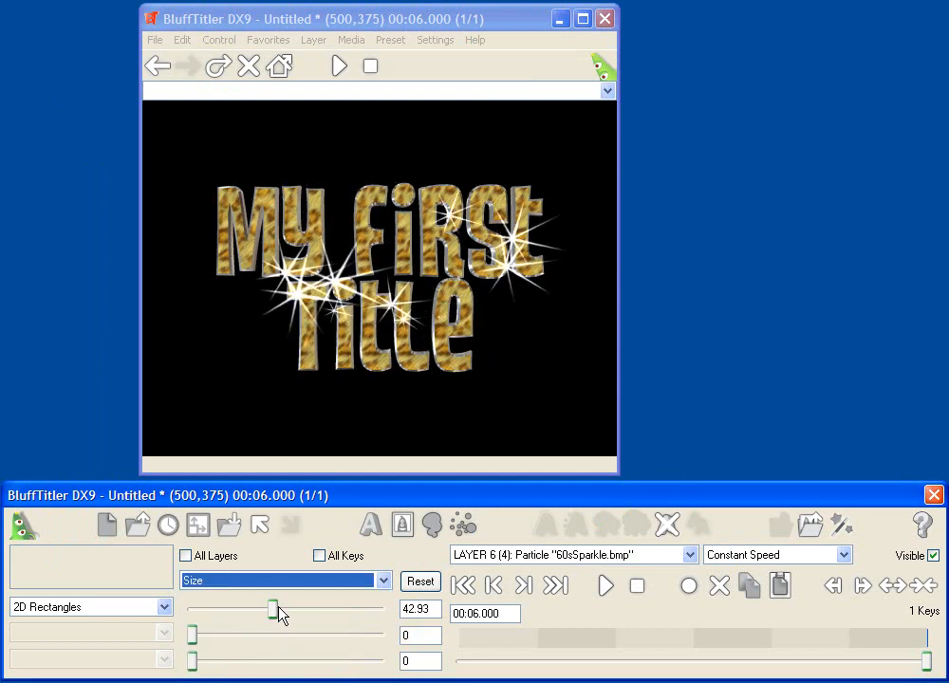
left_click_drag(276, 611, 218, 610)
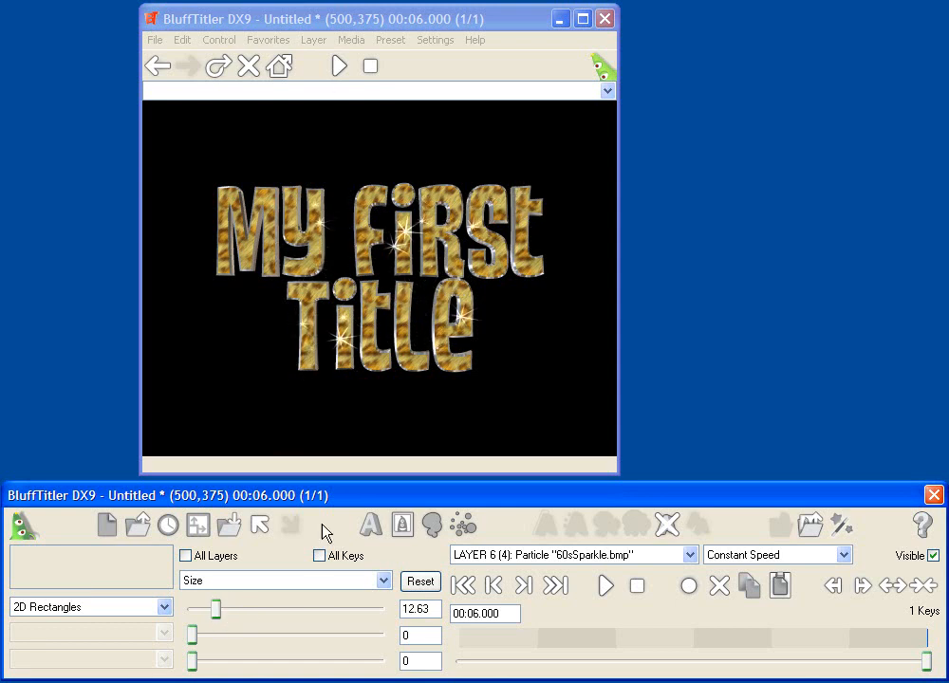
Step: Set the sparkle particles' second Gravity value to about -34.38 and their Maximum Age to about 3.333
left_click(311, 581)
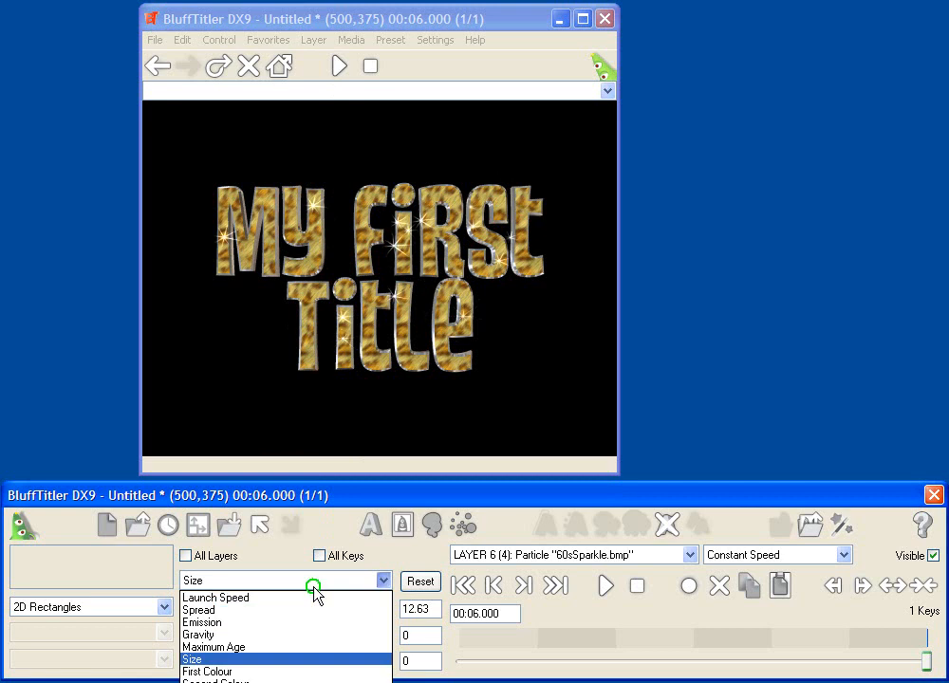
left_click(232, 634)
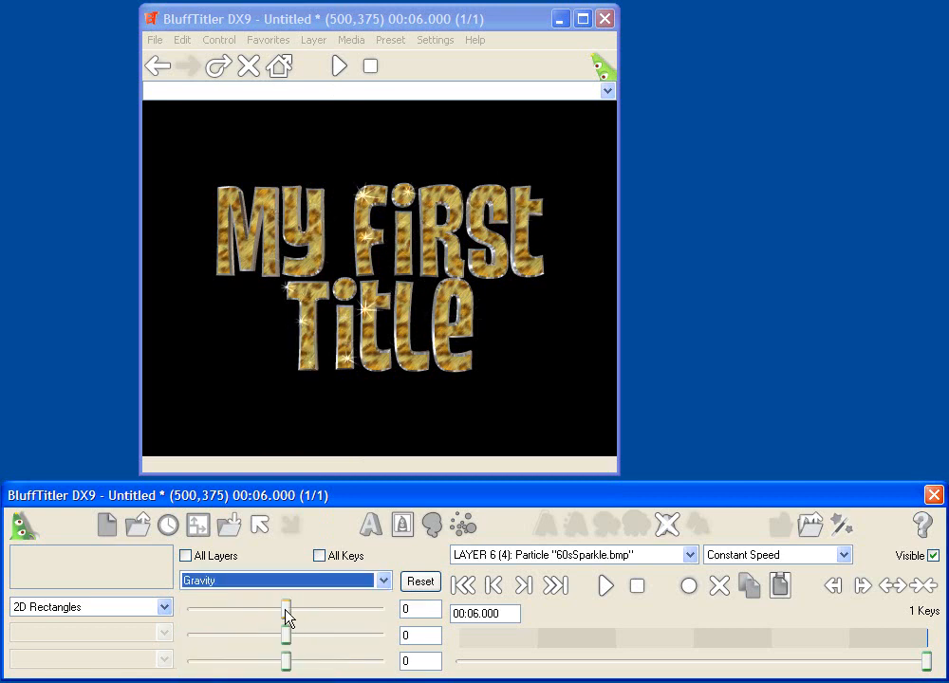
left_click_drag(286, 634, 254, 638)
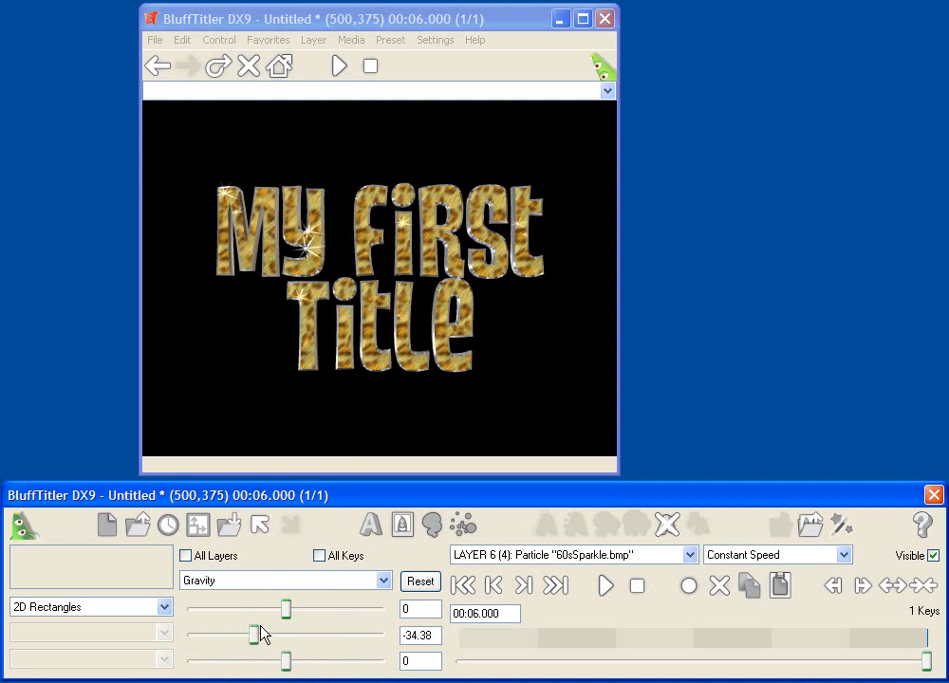
left_click(266, 583)
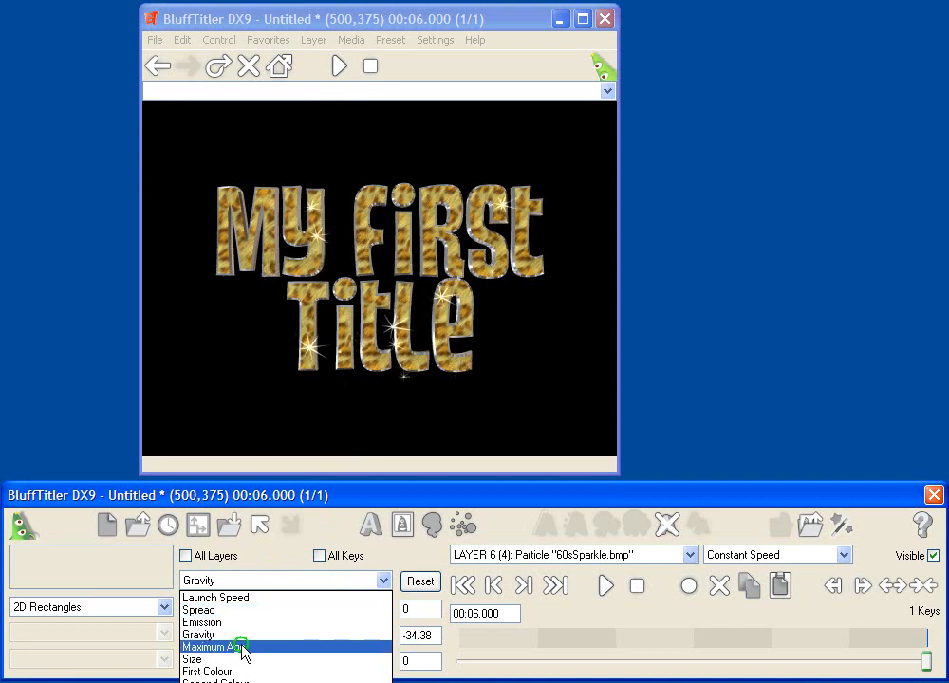
left_click(245, 647)
left_click_drag(210, 611, 255, 612)
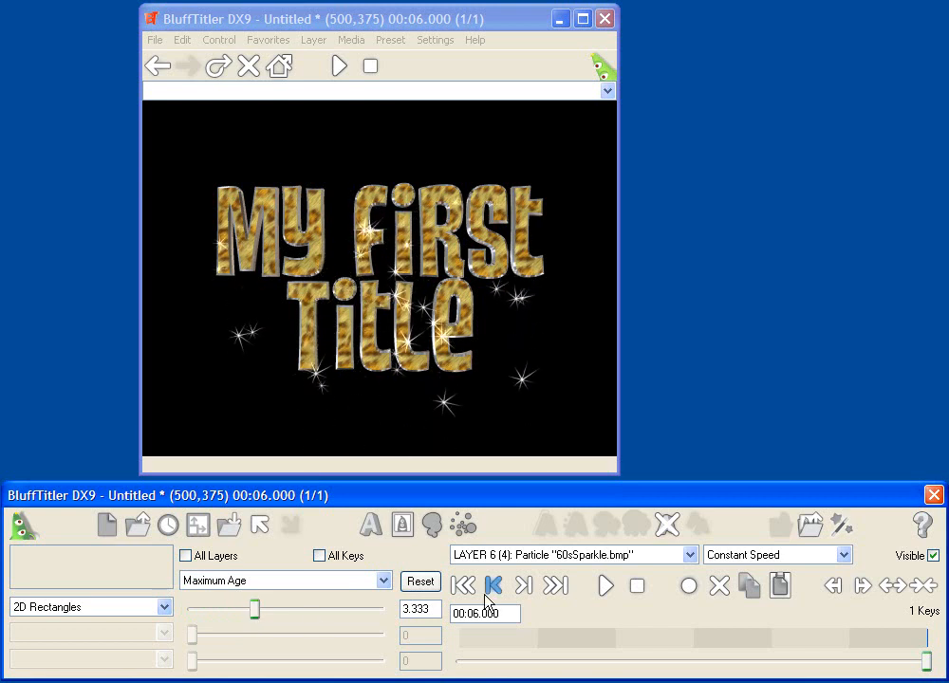
Step: Play the show and delete sparkle particle layer 6
left_click(603, 586)
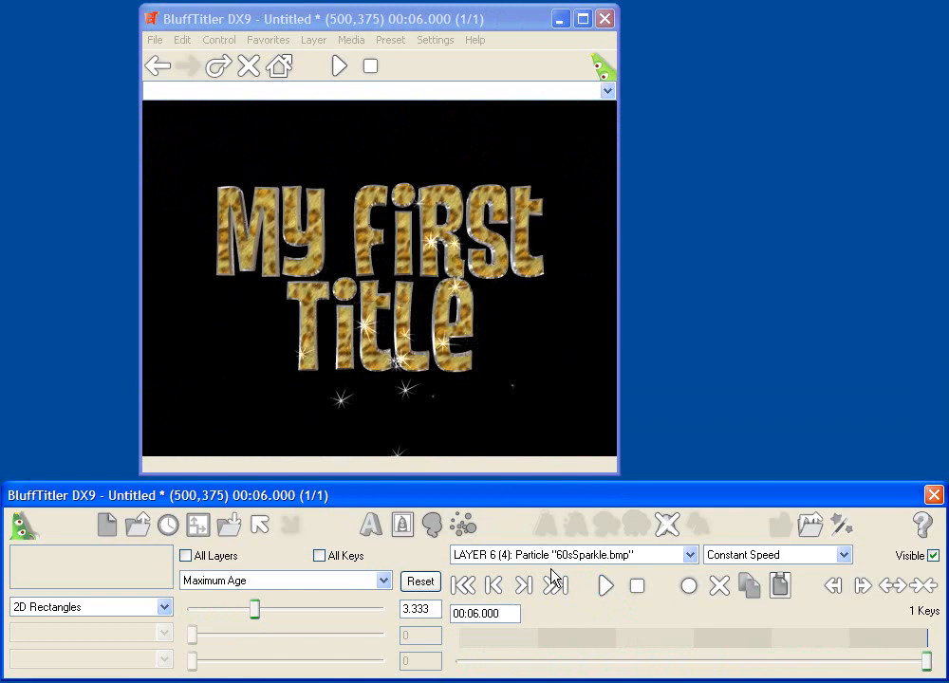
left_click(667, 527)
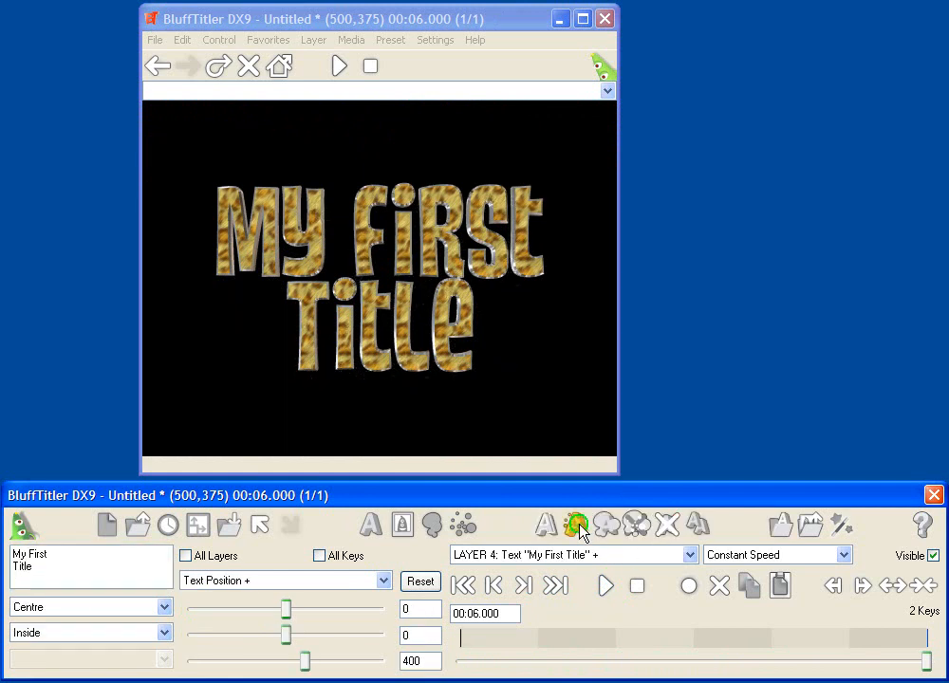
Step: Try the Hearts.BP particle preset on text layer 4 and delete the resulting heart particle layer
left_click(576, 524)
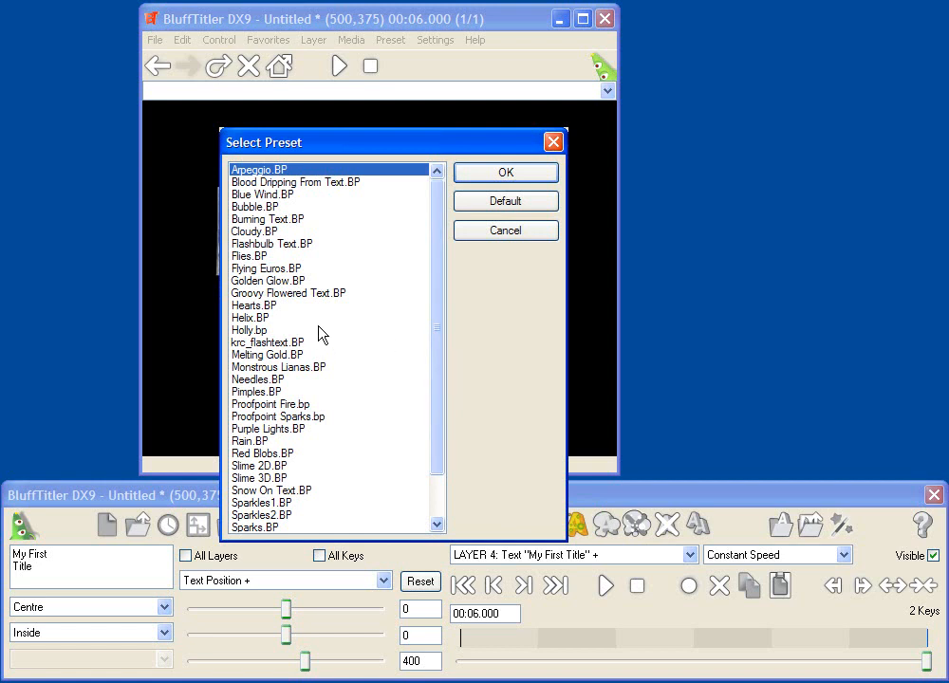
left_click(258, 305)
left_click(505, 173)
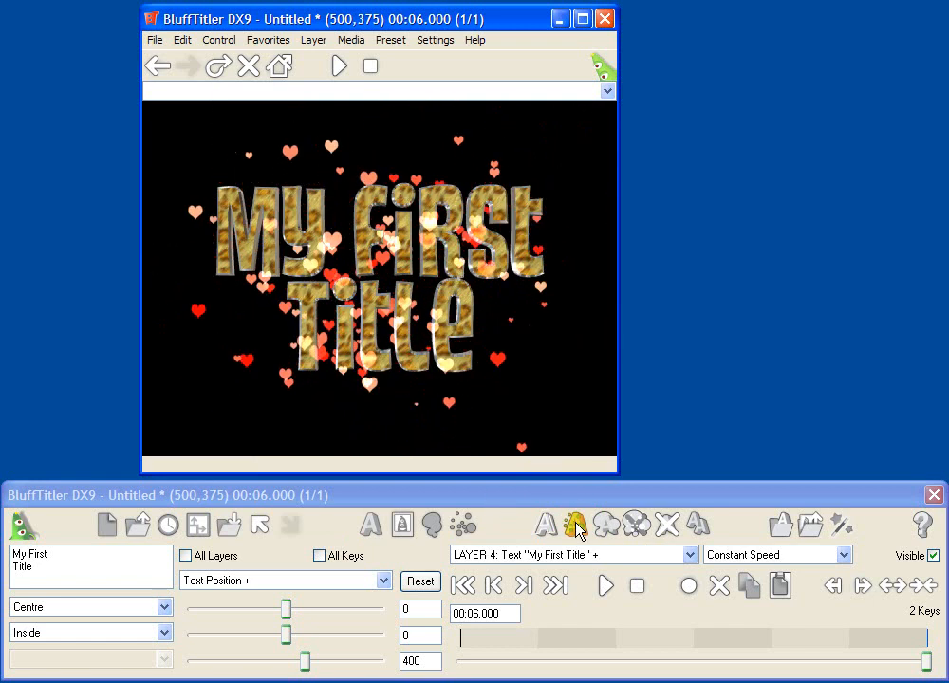
scroll(605, 550, "up", 1)
left_click(596, 560)
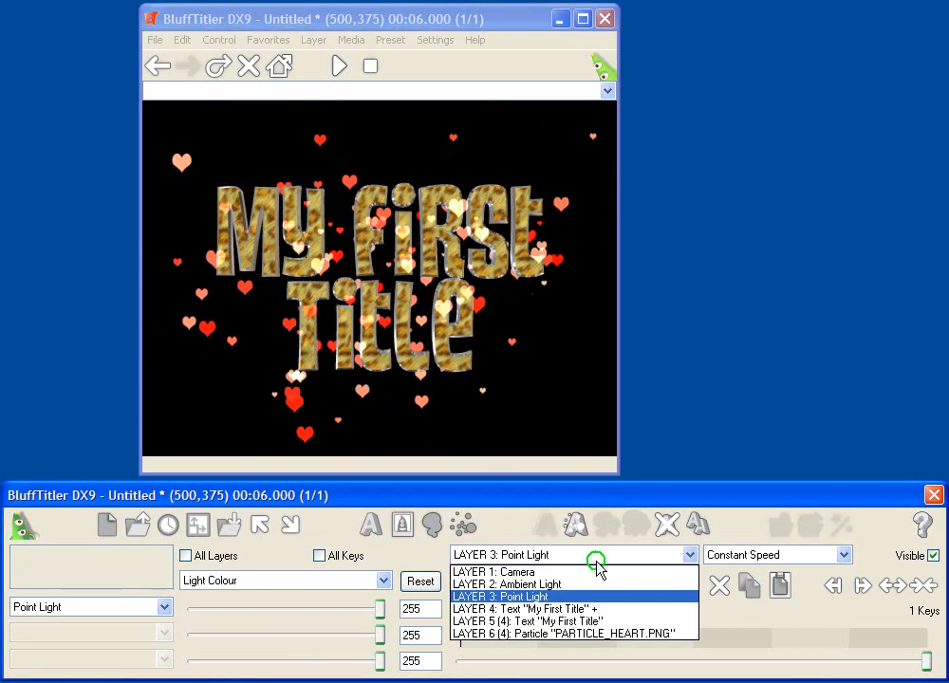
left_click(585, 634)
left_click(667, 525)
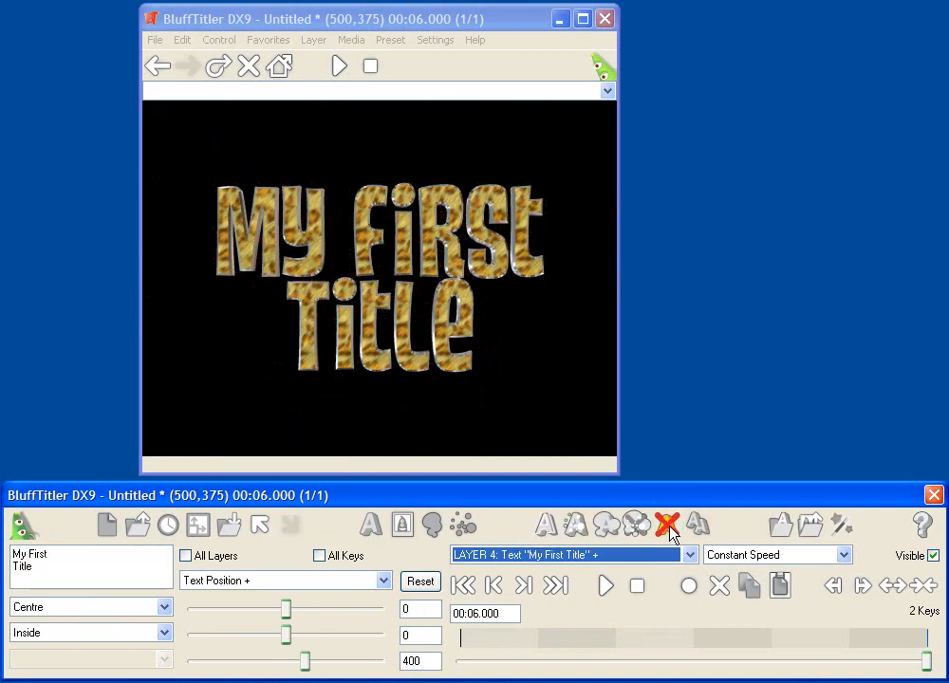
Step: Try the Burning Text.BP particle preset on text layer 4, play the show, and remove the fire while keeping the title
left_click(575, 525)
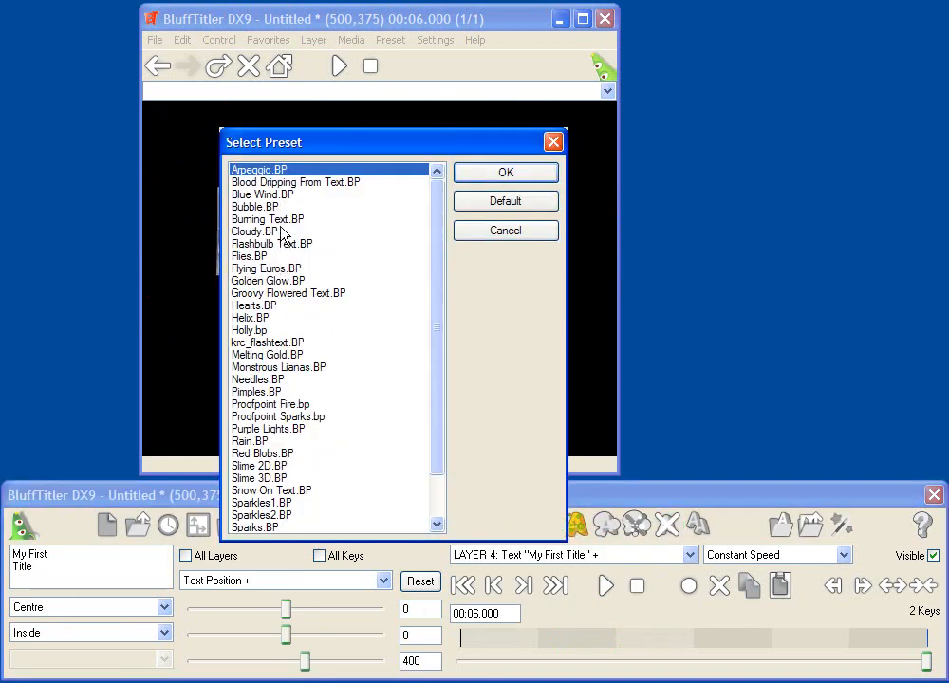
left_click(514, 180)
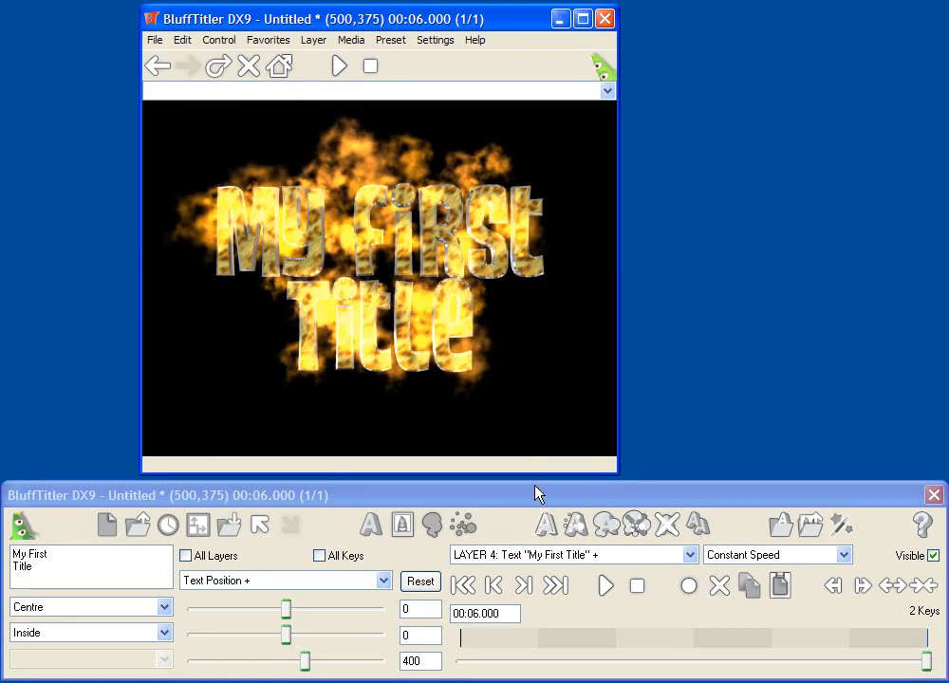
left_click(604, 586)
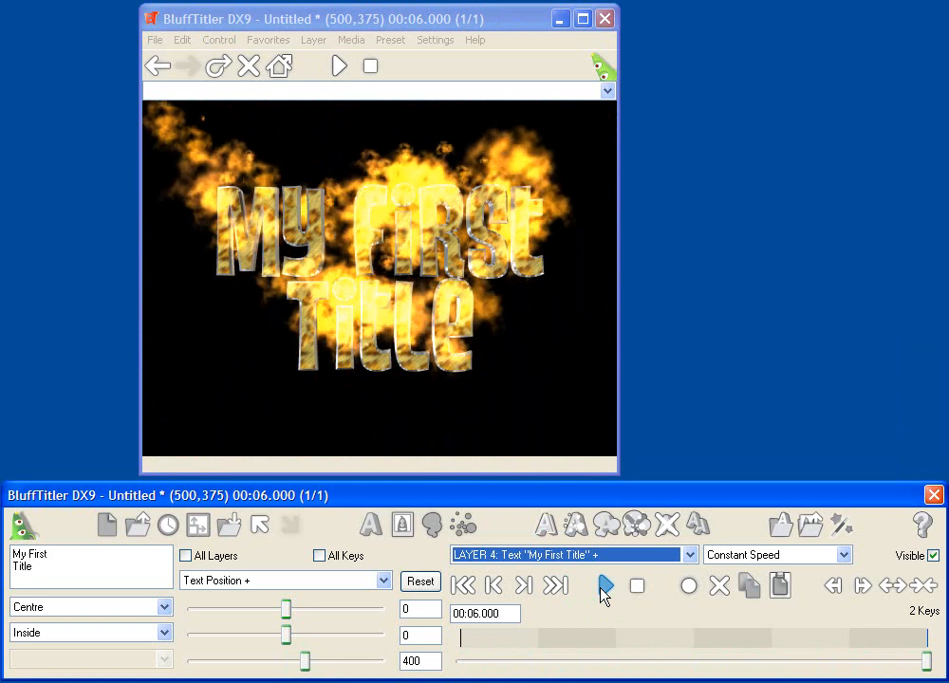
left_click(668, 527)
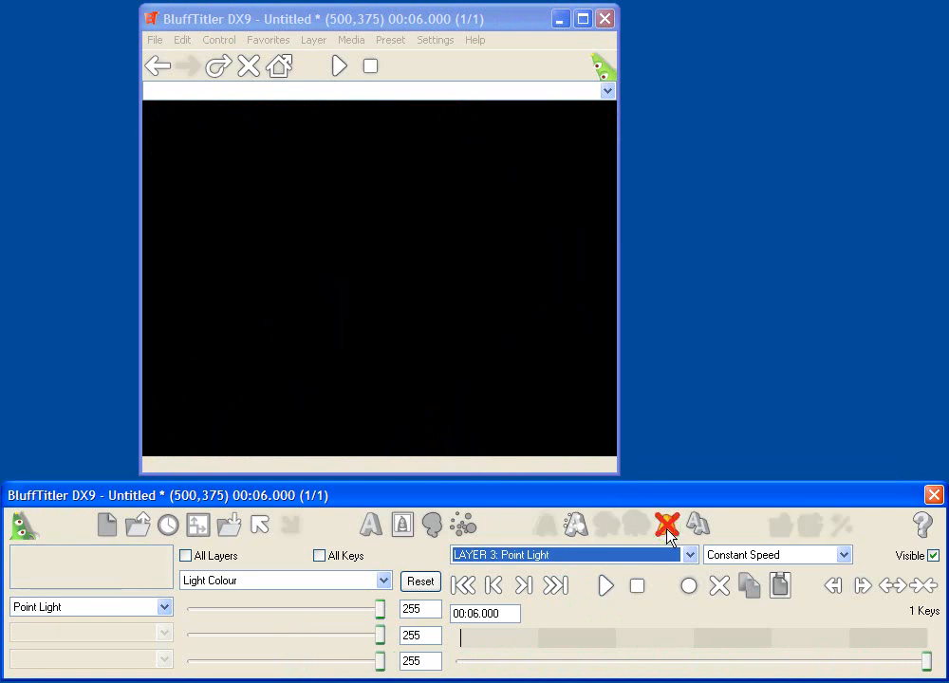
key("ctrl+z")
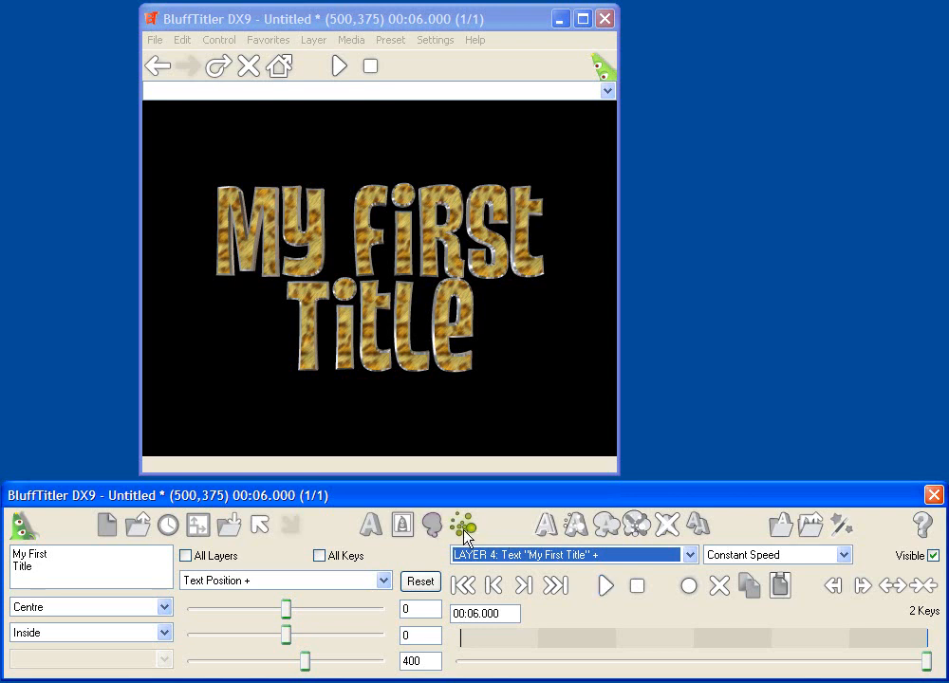
Step: Add a plasma layer behind the title using the WhiteNoise.BP preset
left_click(432, 525)
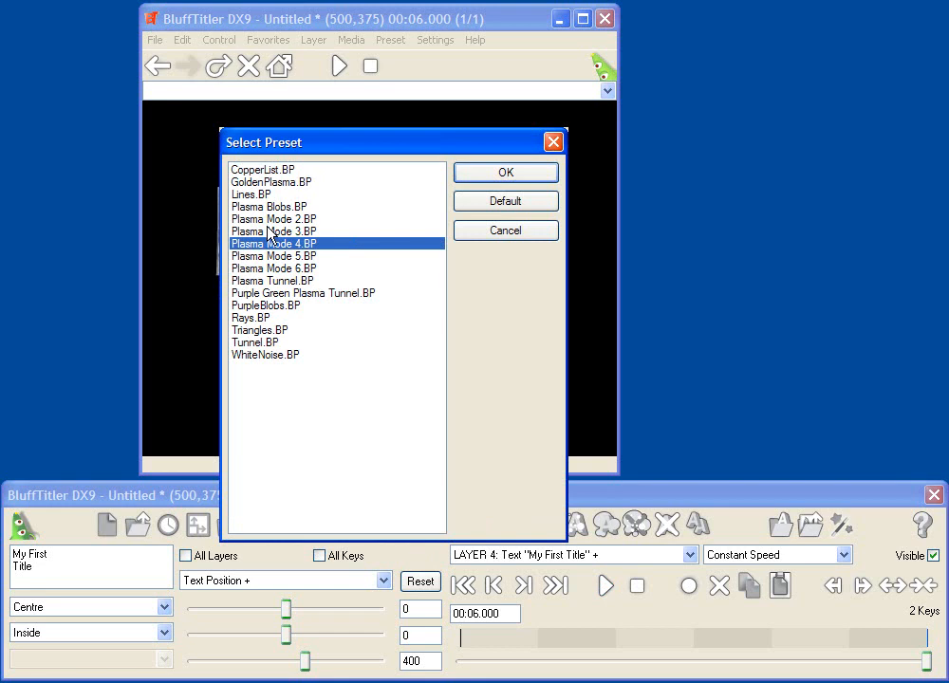
left_click(519, 179)
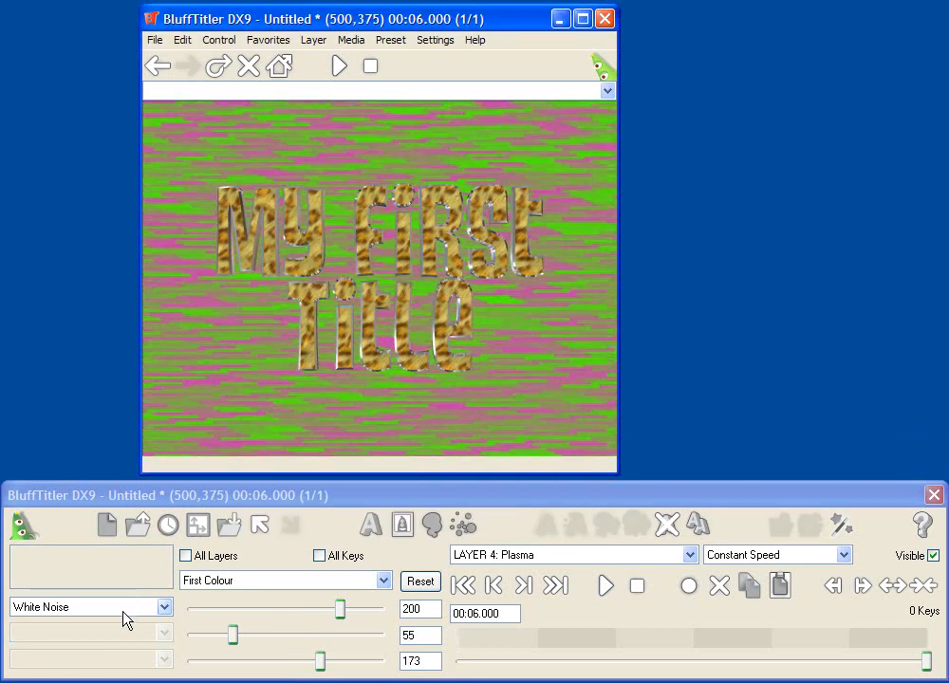
Step: Try the Line Segments, Lines and Circles styles on the plasma layer and select its First Colour property
left_click(123, 613)
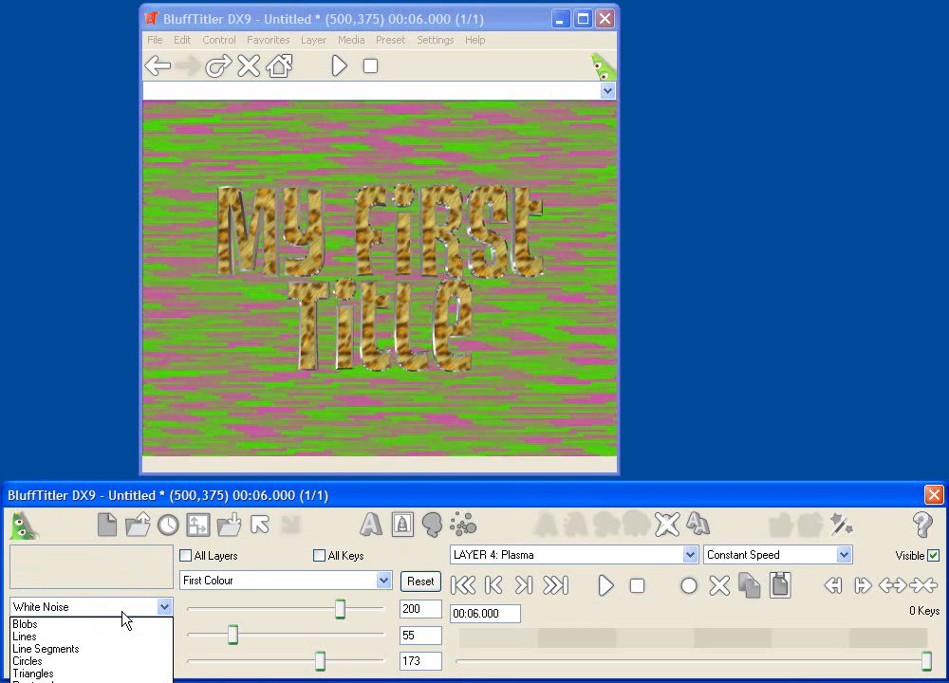
left_click(72, 650)
left_click(46, 609)
left_click(57, 638)
left_click(86, 608)
left_click(80, 661)
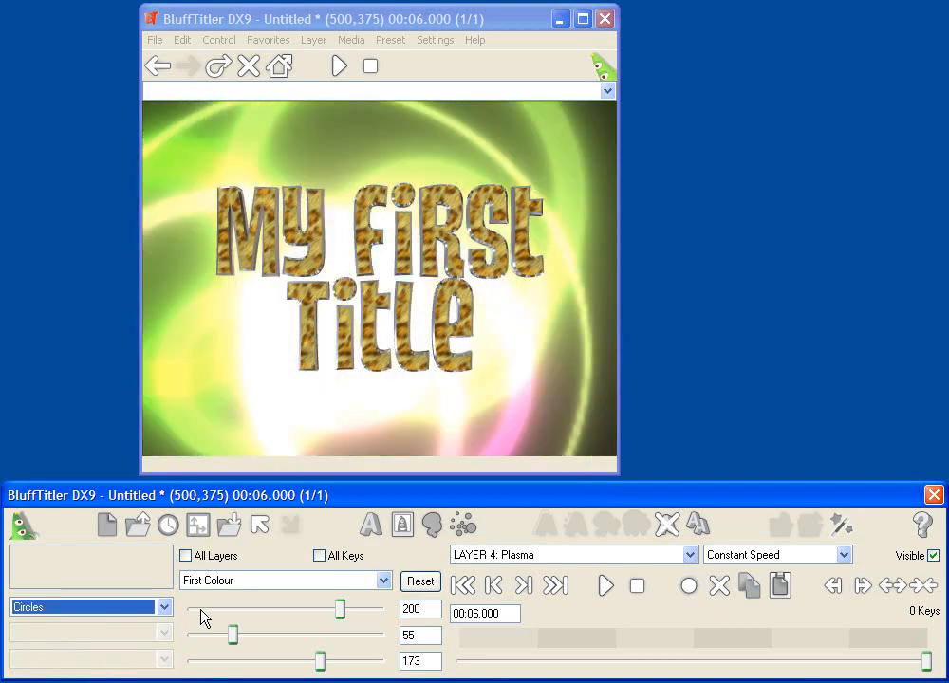
left_click(356, 581)
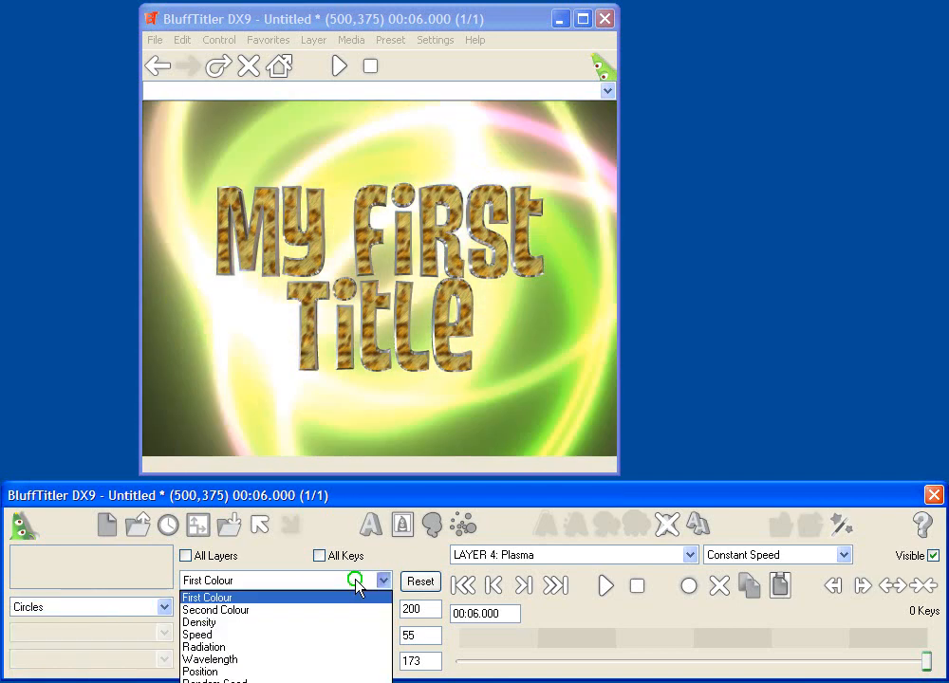
left_click(287, 594)
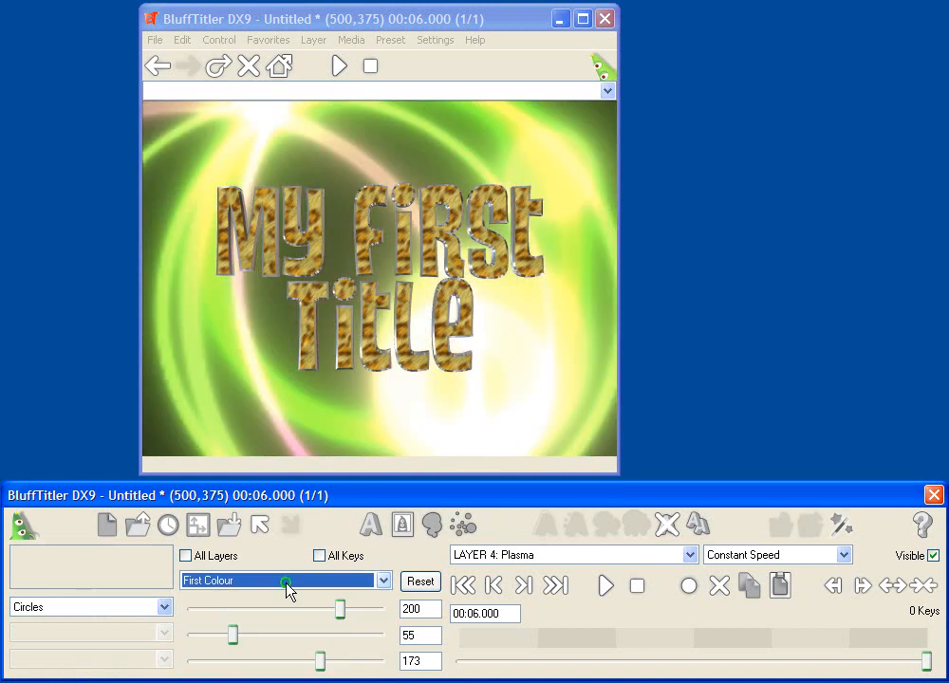
Step: Load a preset with orange and yellow blobs onto plasma layer 4 and play the show
left_click(392, 40)
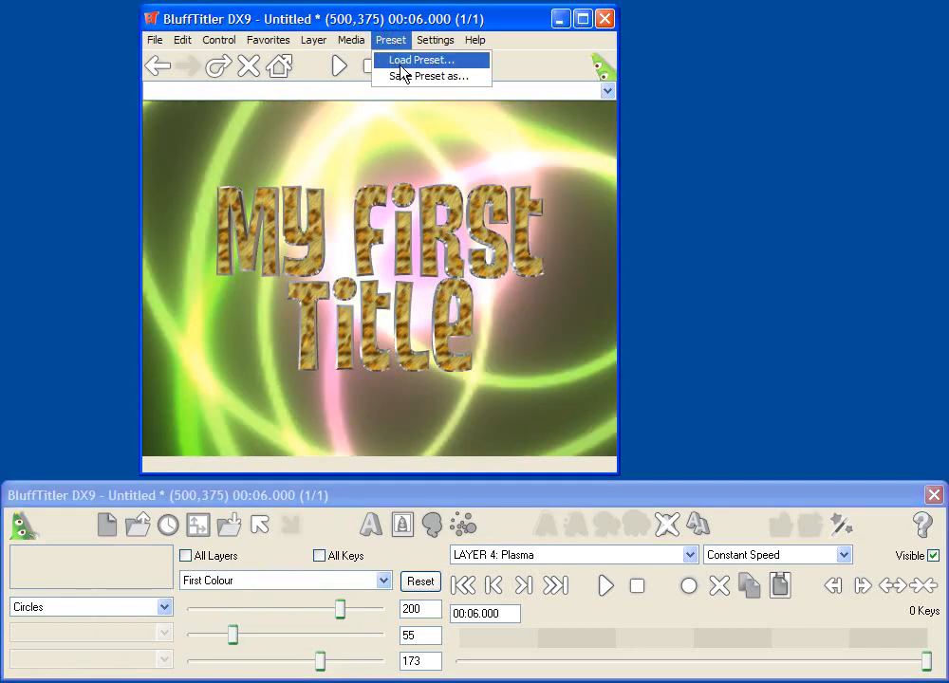
left_click(405, 60)
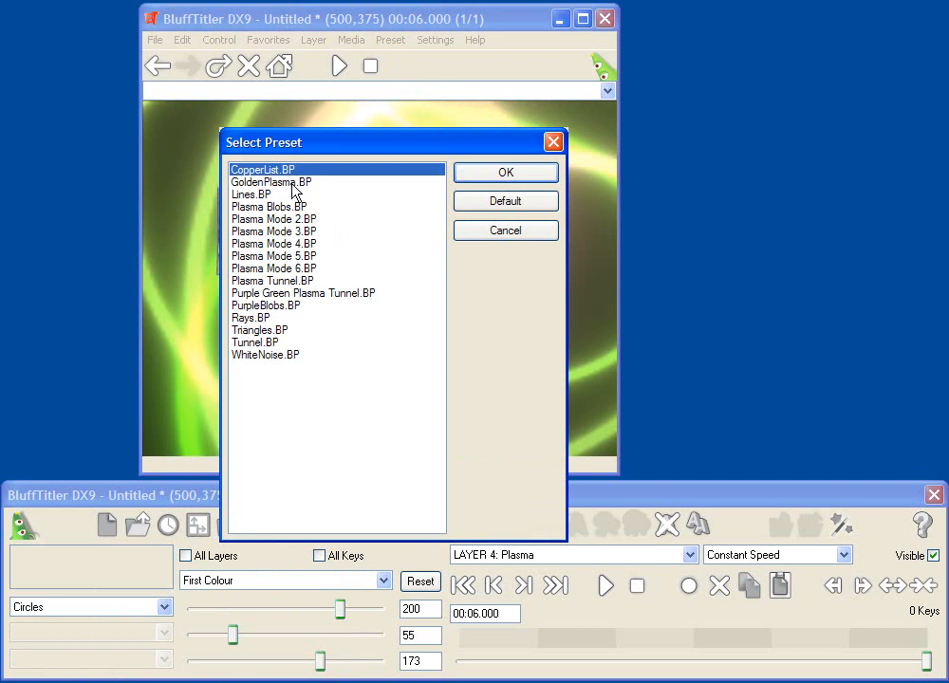
left_click(483, 176)
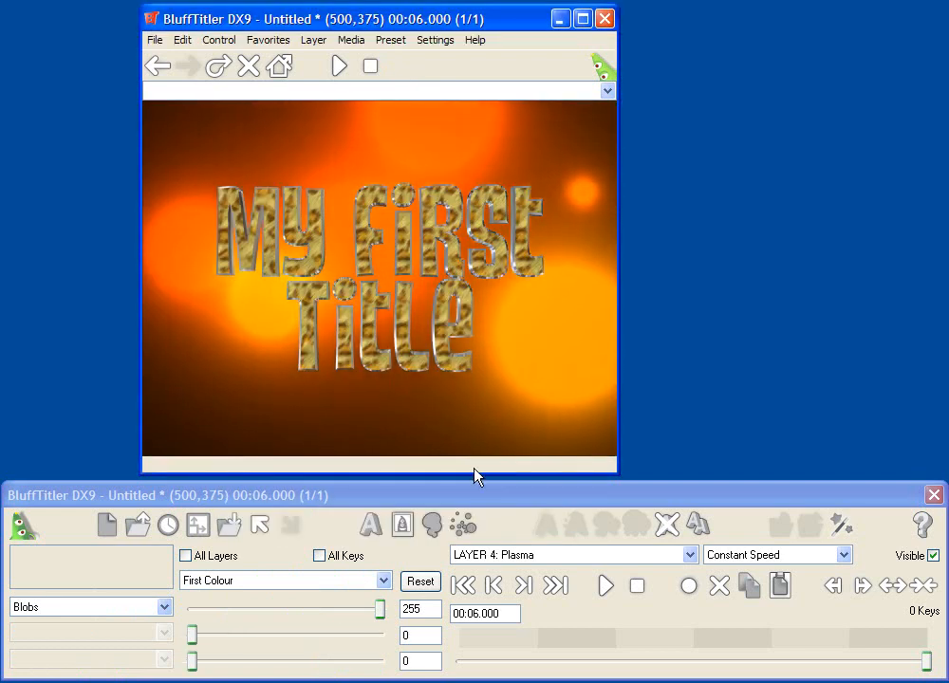
left_click(599, 588)
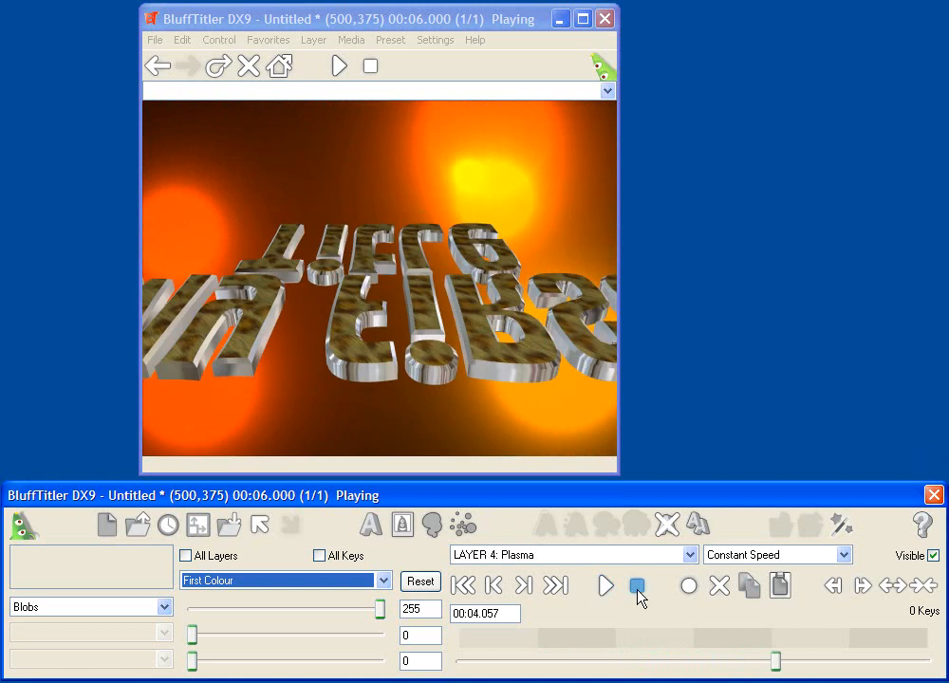
left_click(645, 590)
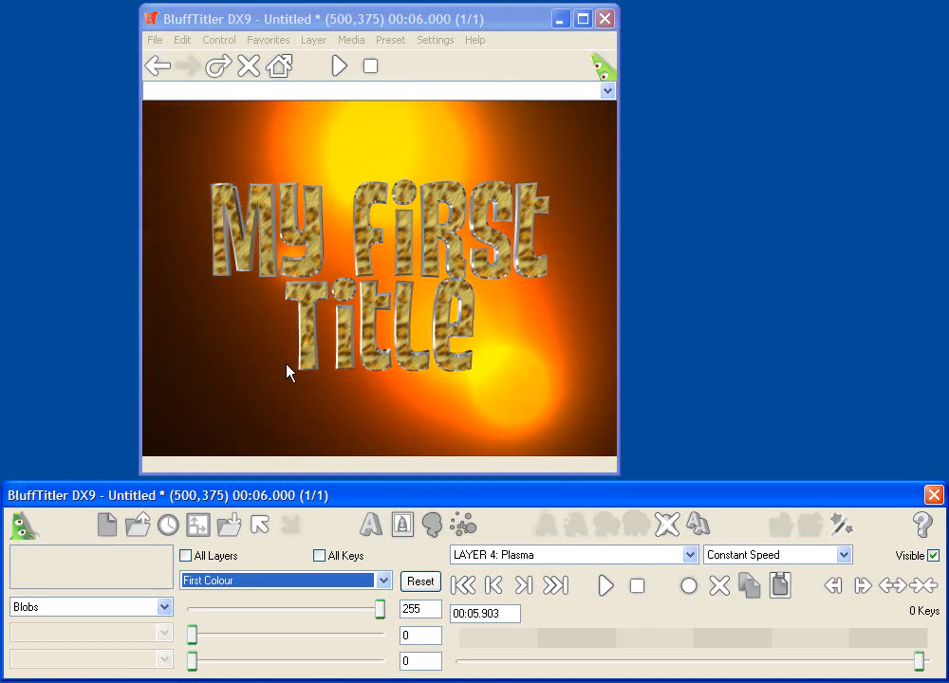
Step: Add a picture layer using Bix2.png from the textures folder, browsing the files as thumbnails
left_click(403, 525)
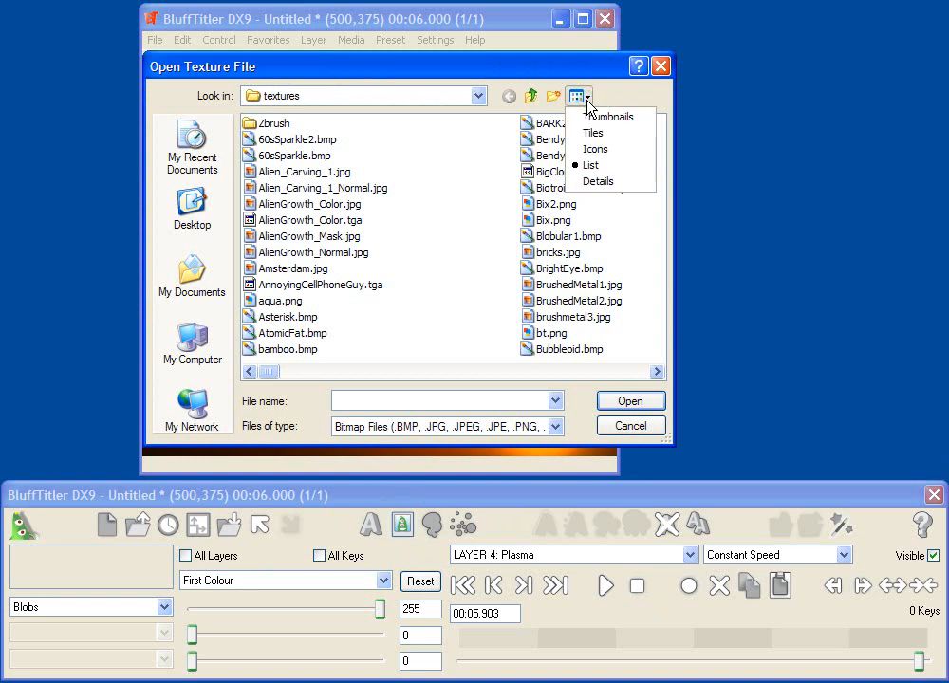
left_click(594, 117)
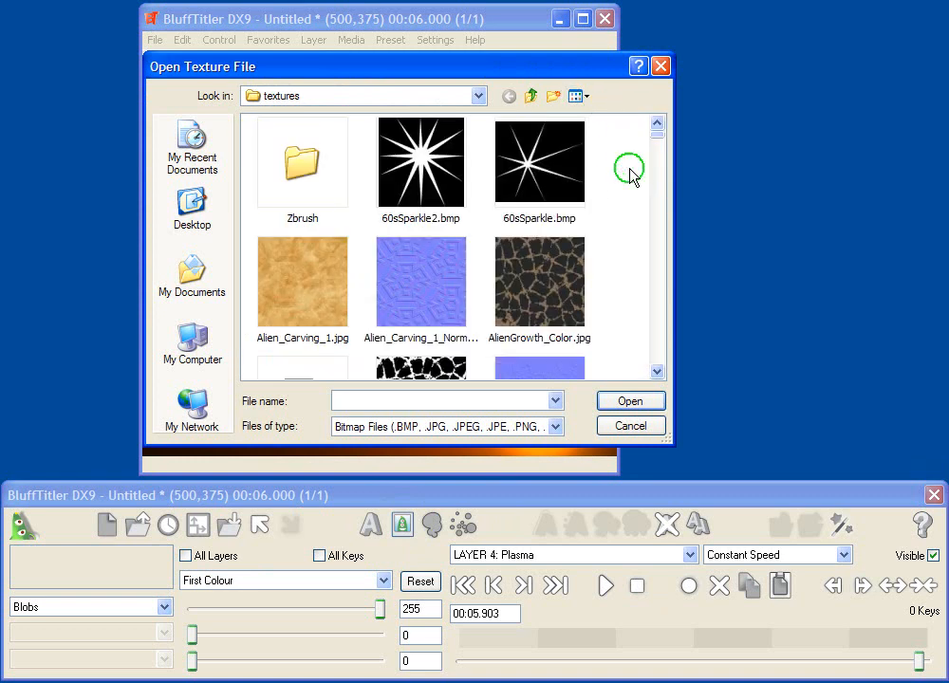
key("b")
scroll(629, 206, "down", 3)
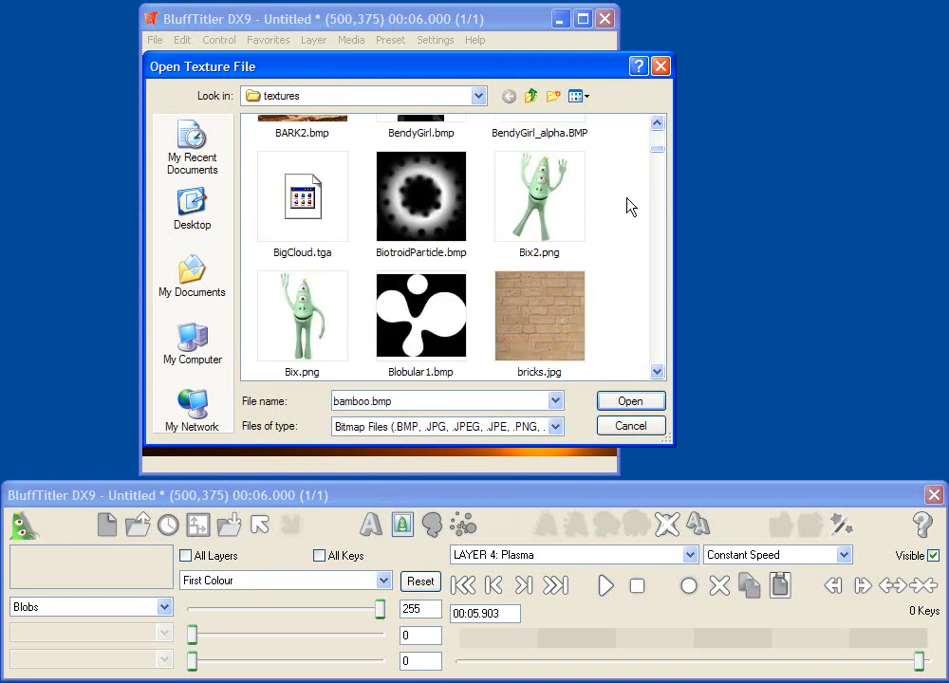
left_click(606, 409)
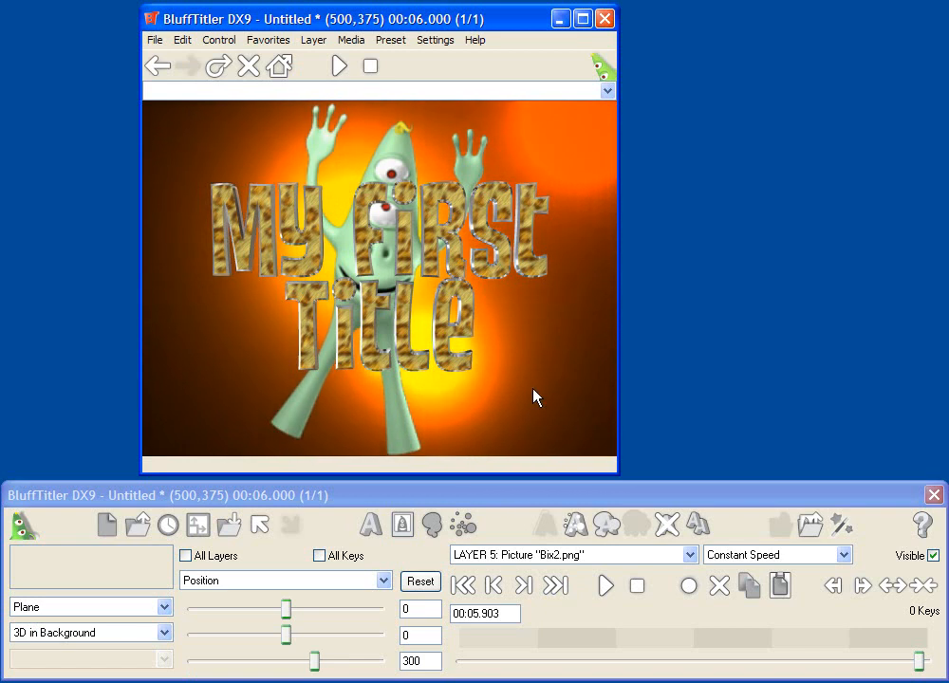
Step: Set the Bix2.png picture layer to 3D in 3D Space
left_click(269, 582)
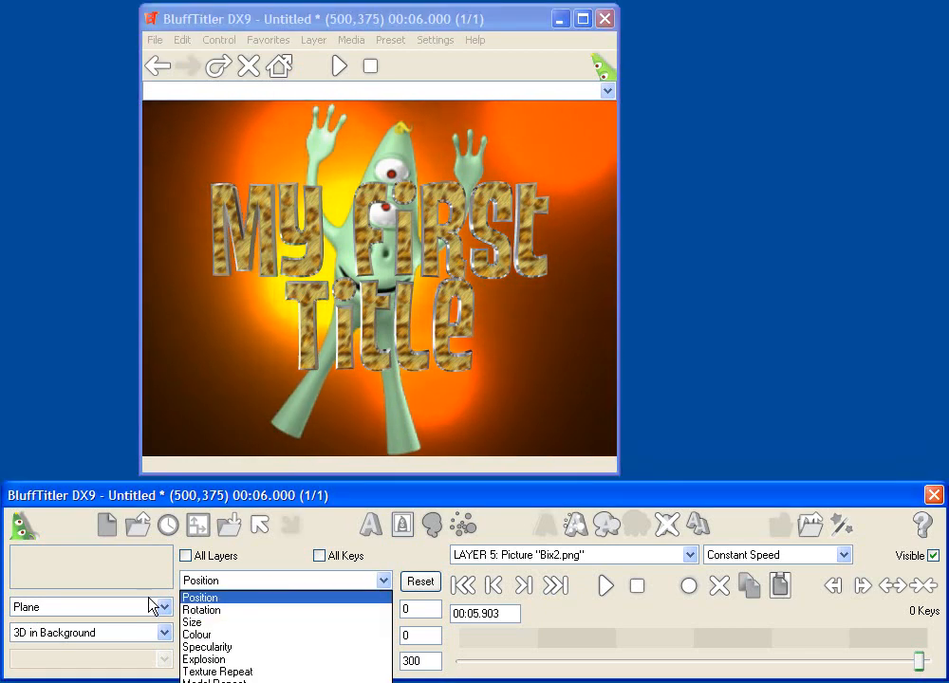
left_click(145, 630)
left_click(145, 630)
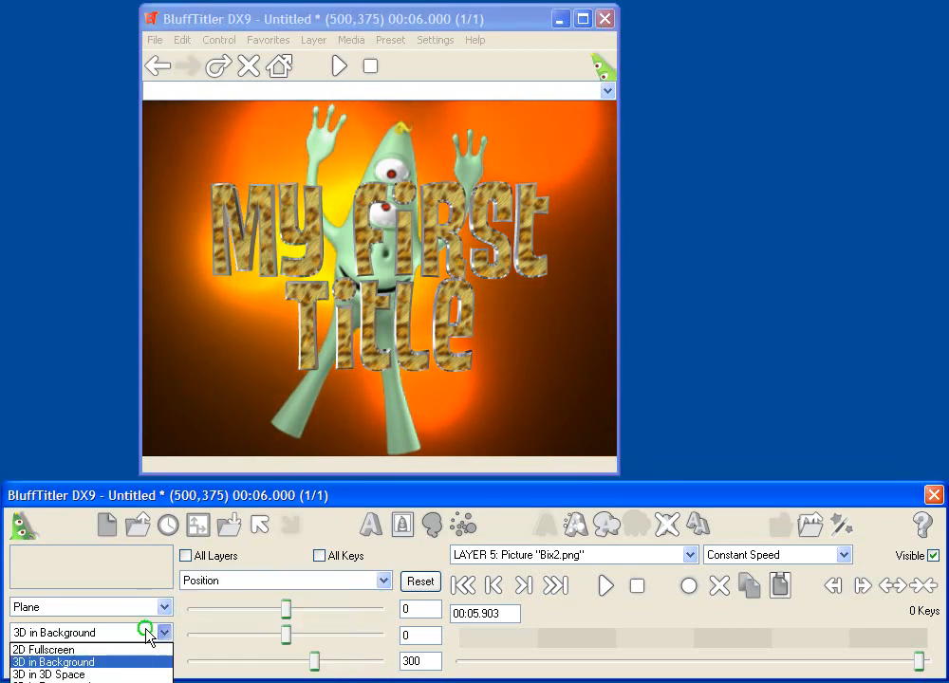
left_click(98, 675)
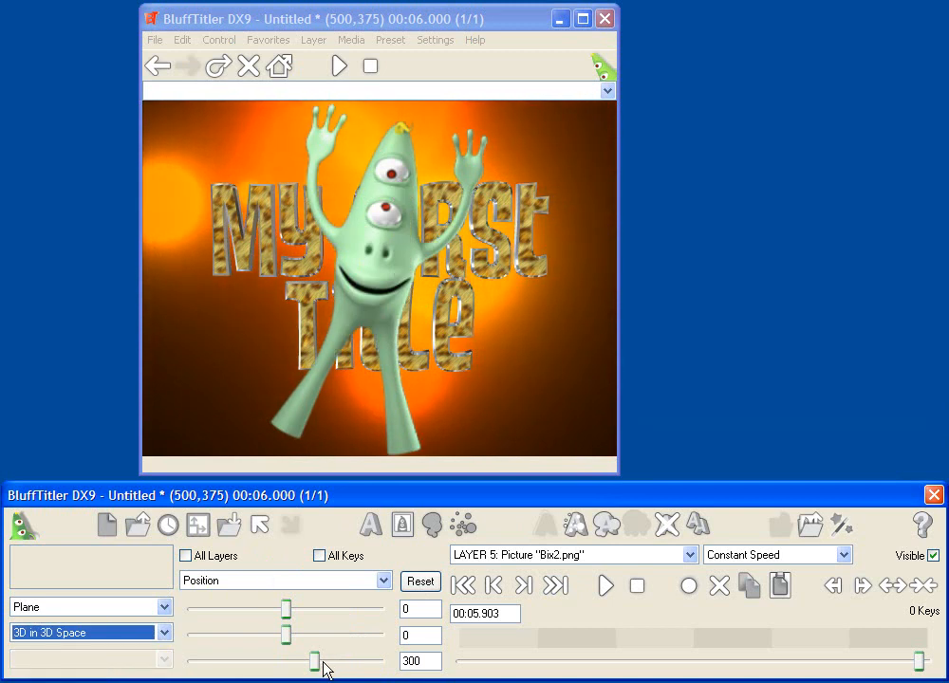
Step: Animate the picture's position from about (-66, 97.6, 131) at the start of the show to depth 1000 at 00:05.903
left_click_drag(316, 663, 350, 671)
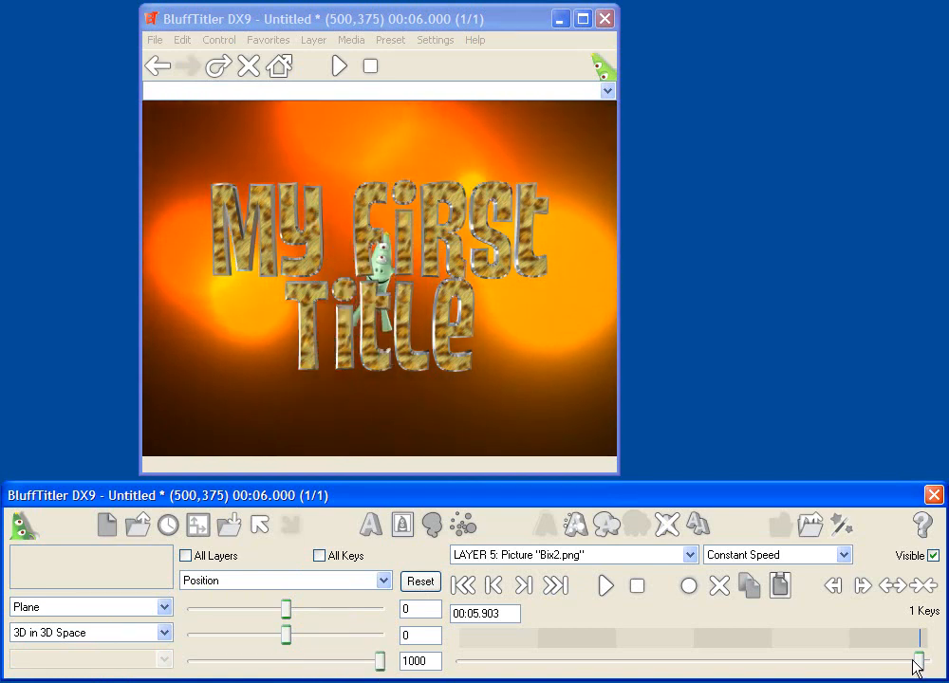
left_click_drag(916, 665, 462, 662)
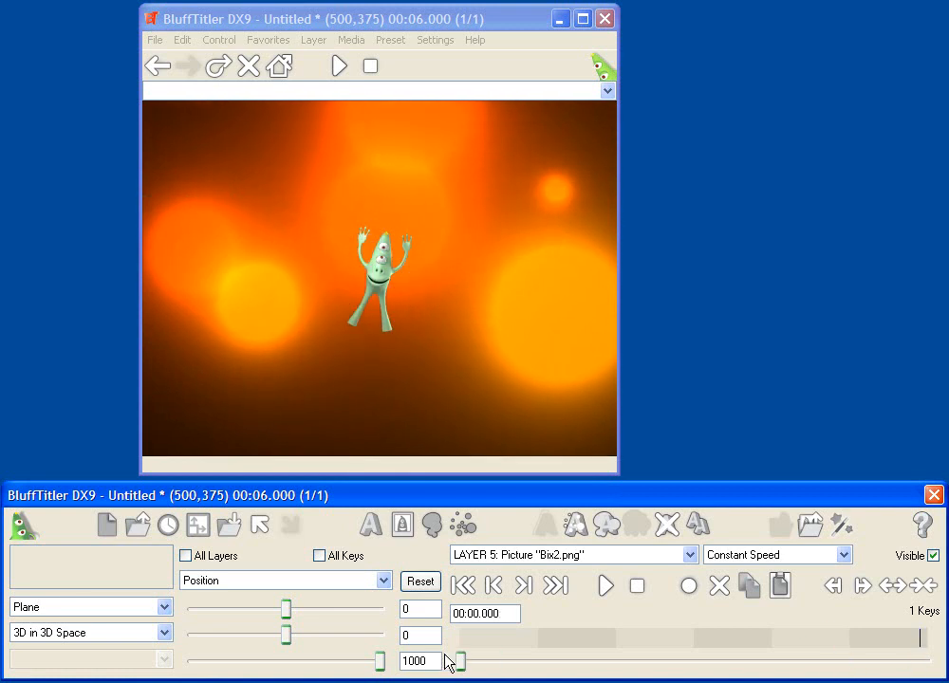
left_click_drag(380, 661, 300, 661)
left_click_drag(327, 296, 176, 88)
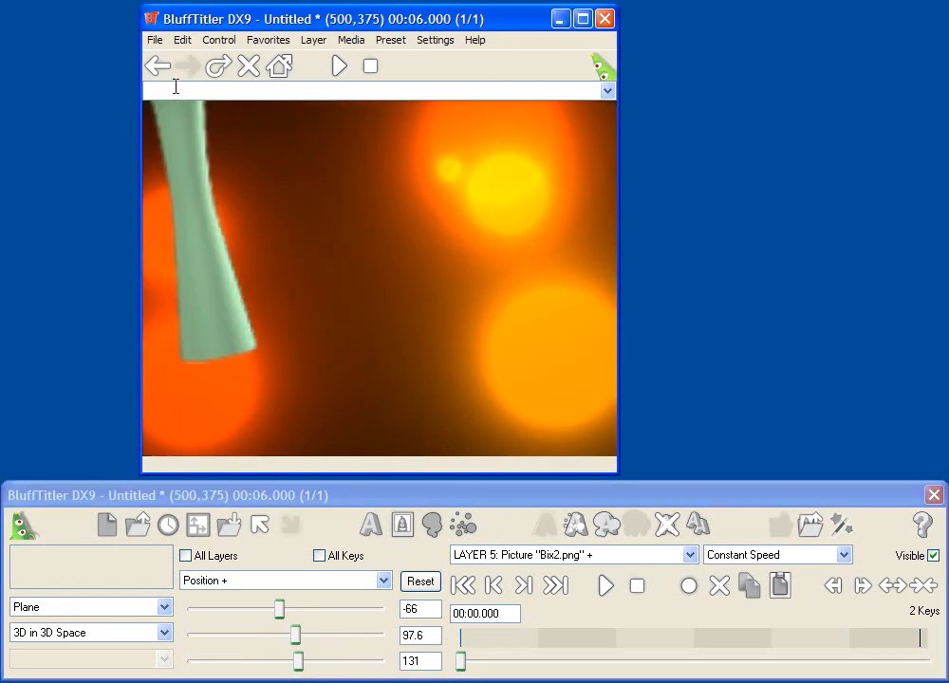
Step: Give the picture layer a starting rotation around its third axis and play the show
left_click(332, 578)
left_click(232, 611)
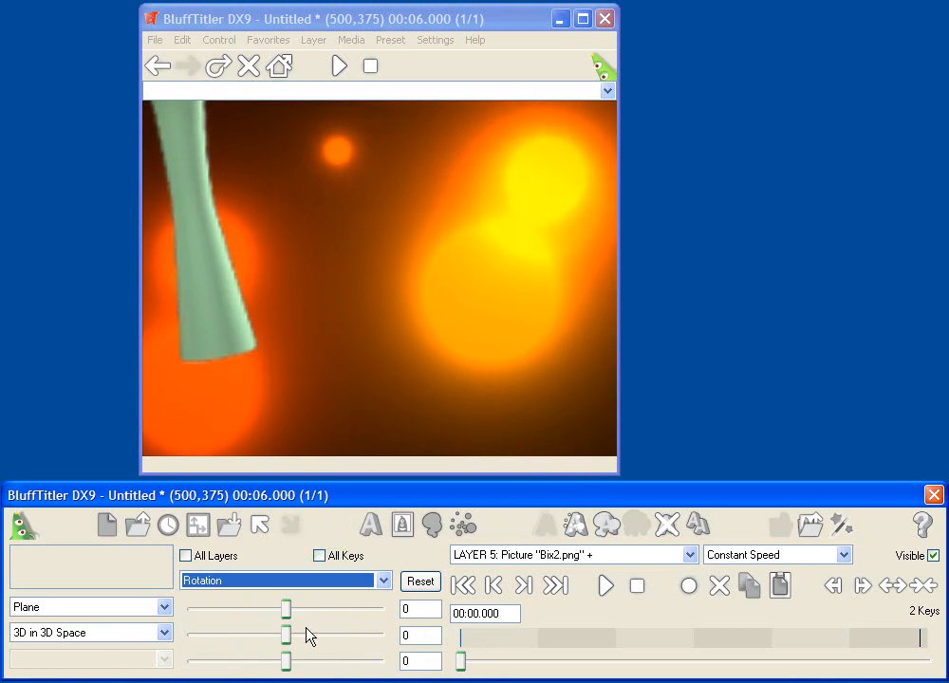
left_click_drag(286, 660, 413, 655)
left_click(606, 587)
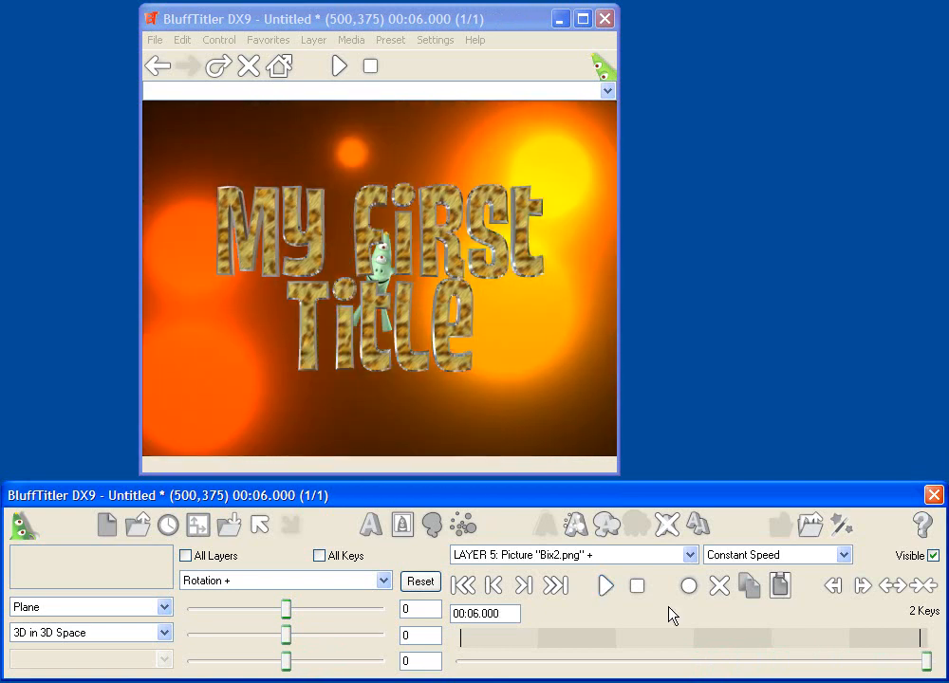
Step: Set the picture layer's animation to Bouncer and play the show
left_click(734, 559)
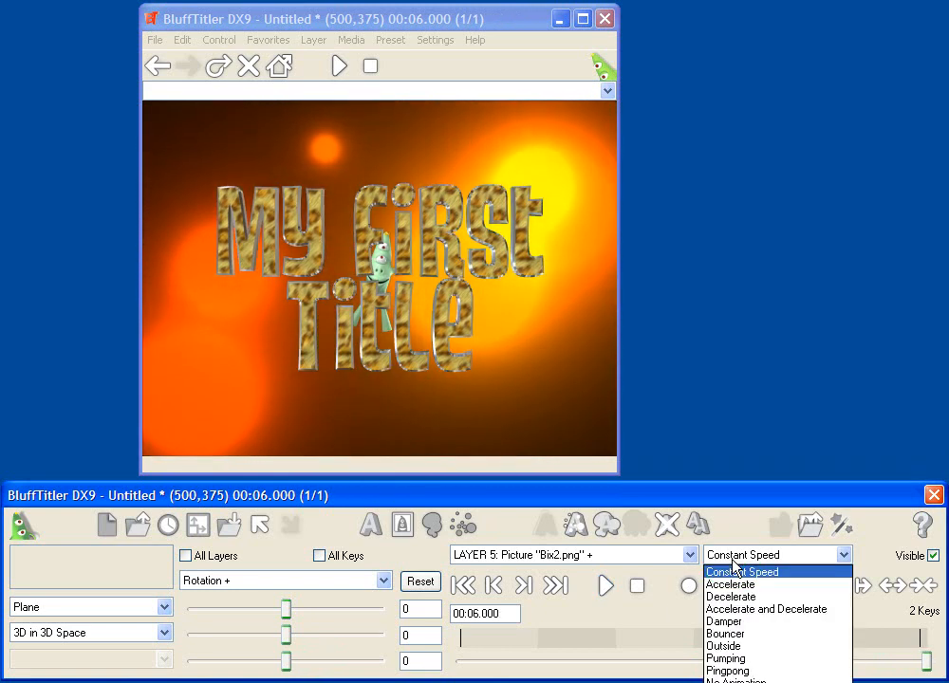
left_click(729, 633)
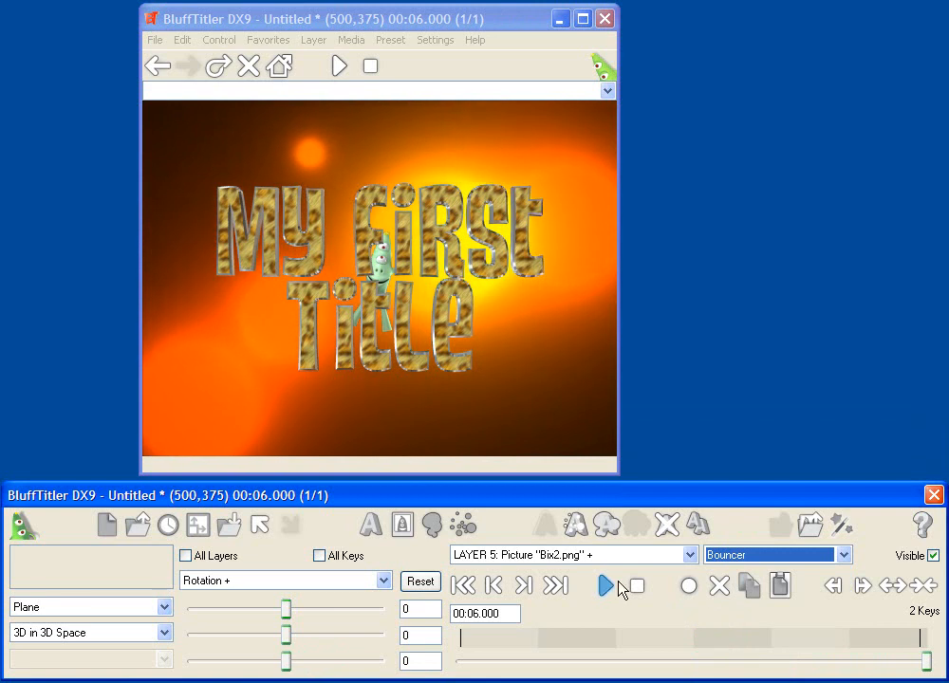
left_click(612, 594)
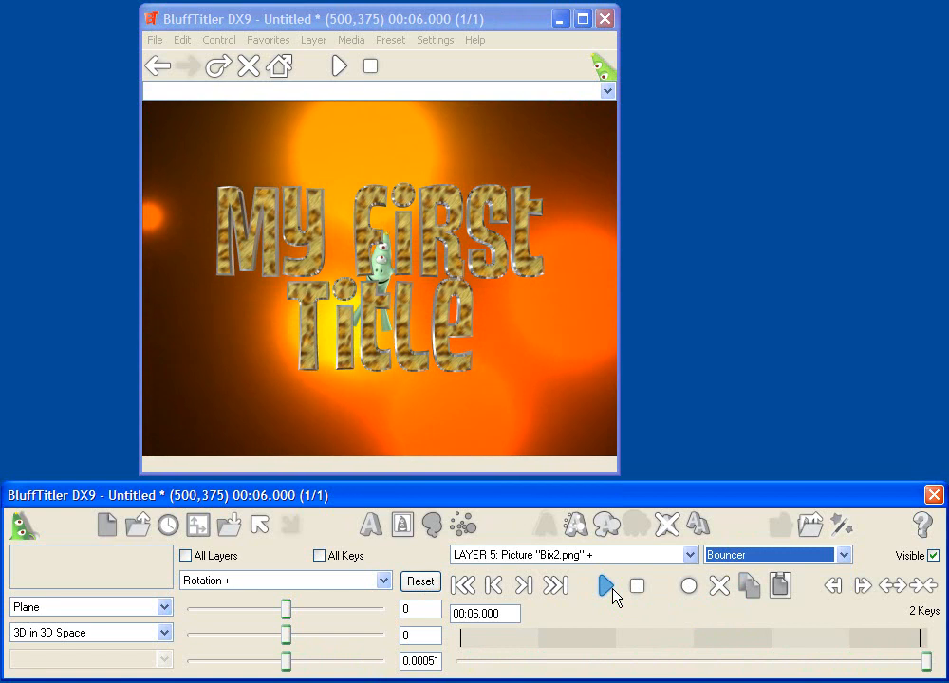
Step: Delete the Bix2.png picture layer and the plasma layer, keeping the title text
left_click(668, 524)
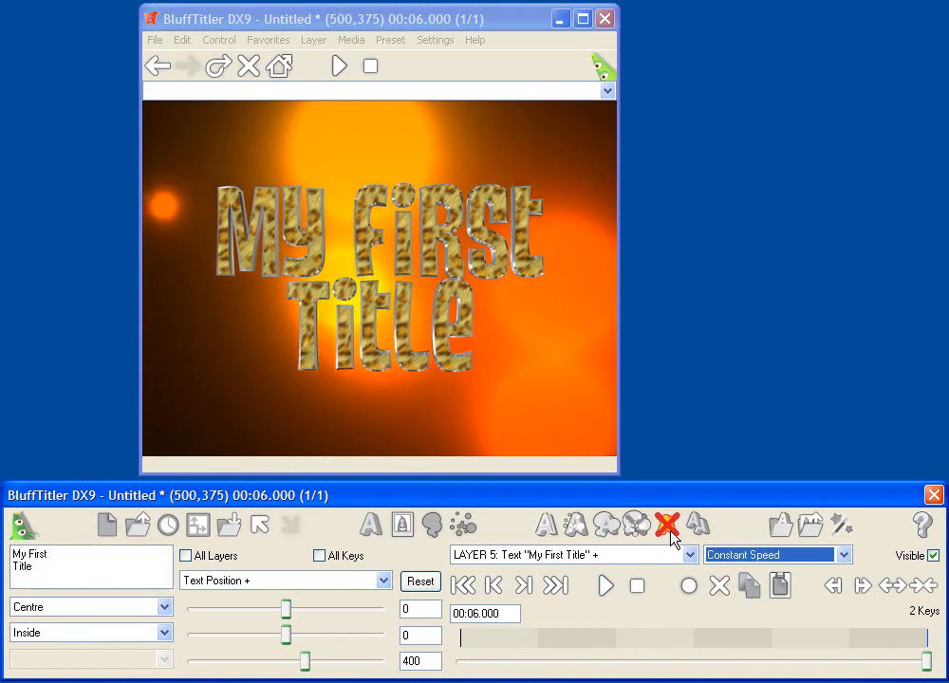
left_click(616, 555)
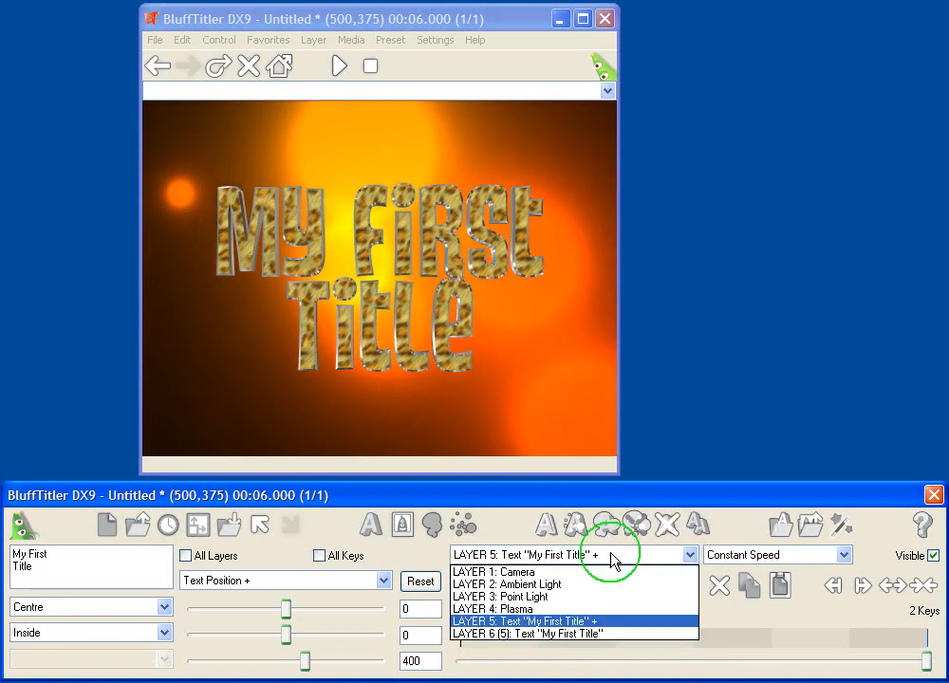
left_click(570, 609)
left_click(670, 528)
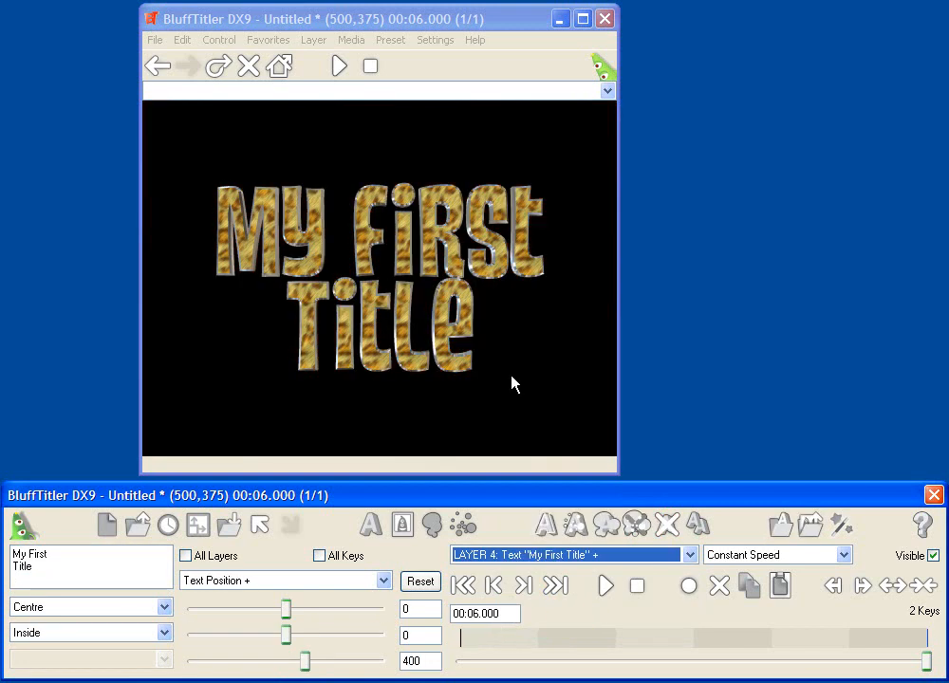
Step: Set up an Uncompressed AVI with Transparency movie export at NTSC (29.97) with Not Interlaced (Progressive) field rendering
left_click(152, 42)
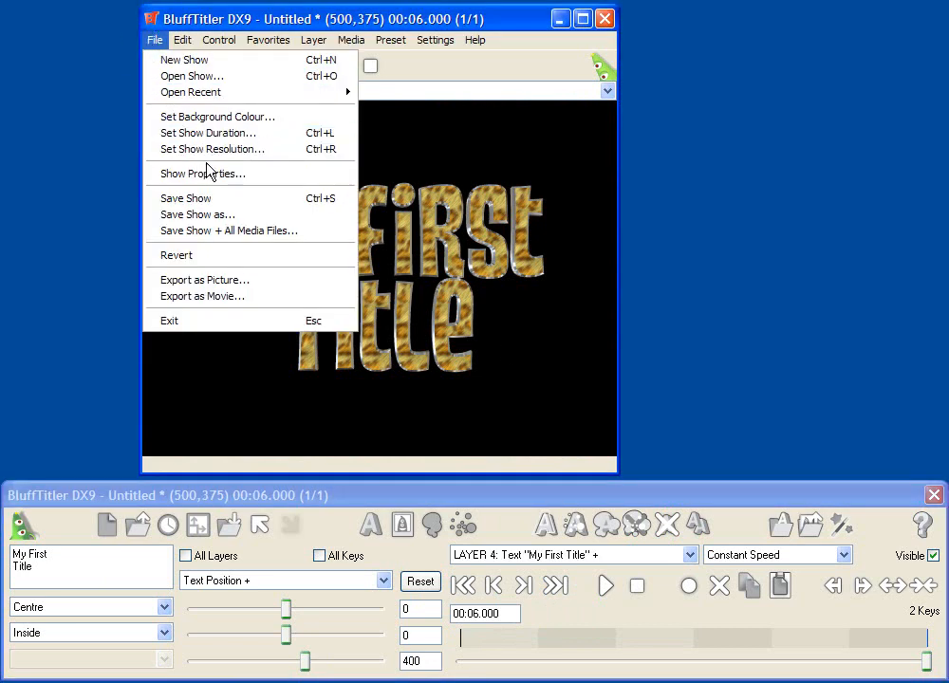
left_click(237, 302)
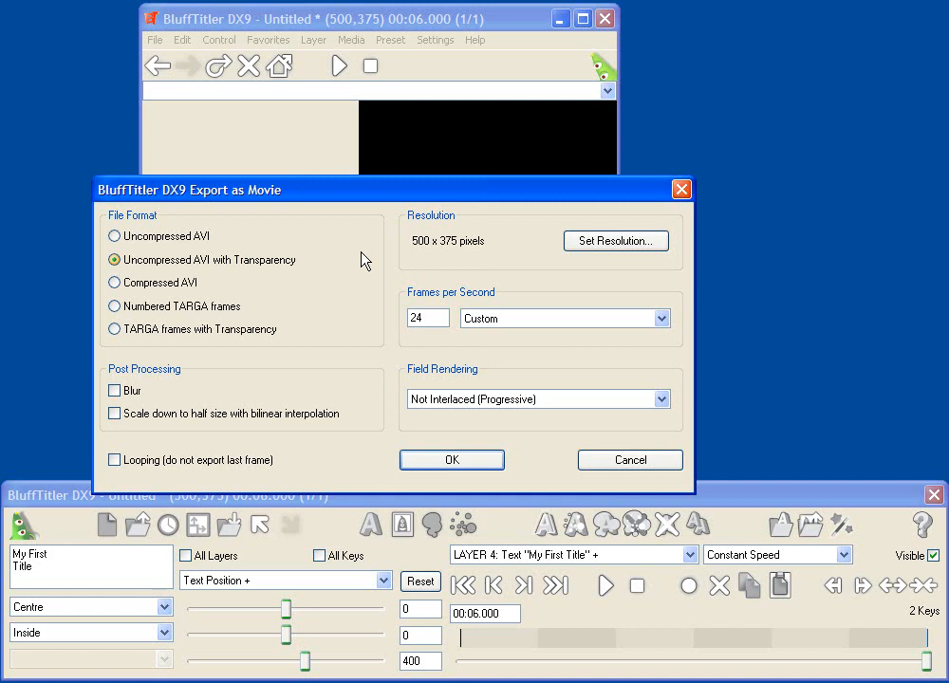
left_click(133, 391)
left_click(132, 391)
left_click(147, 423)
left_click(500, 319)
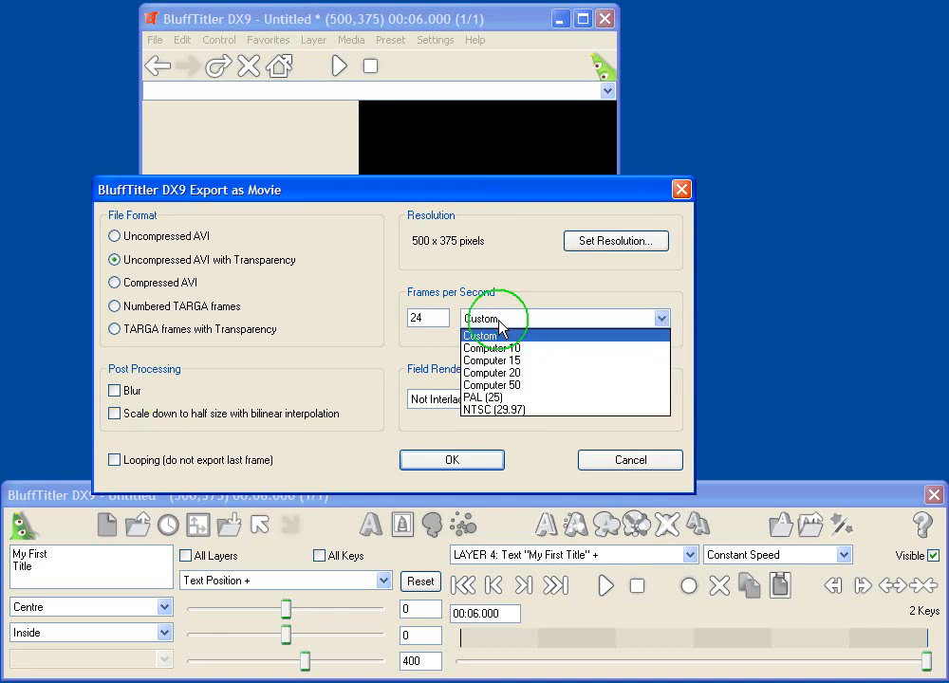
left_click(489, 410)
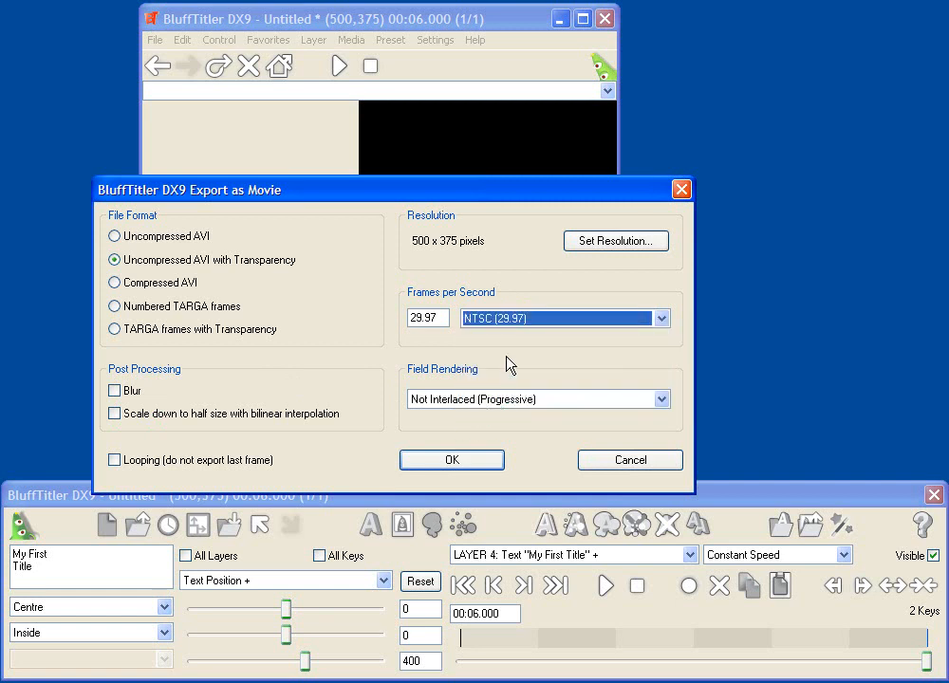
left_click(488, 400)
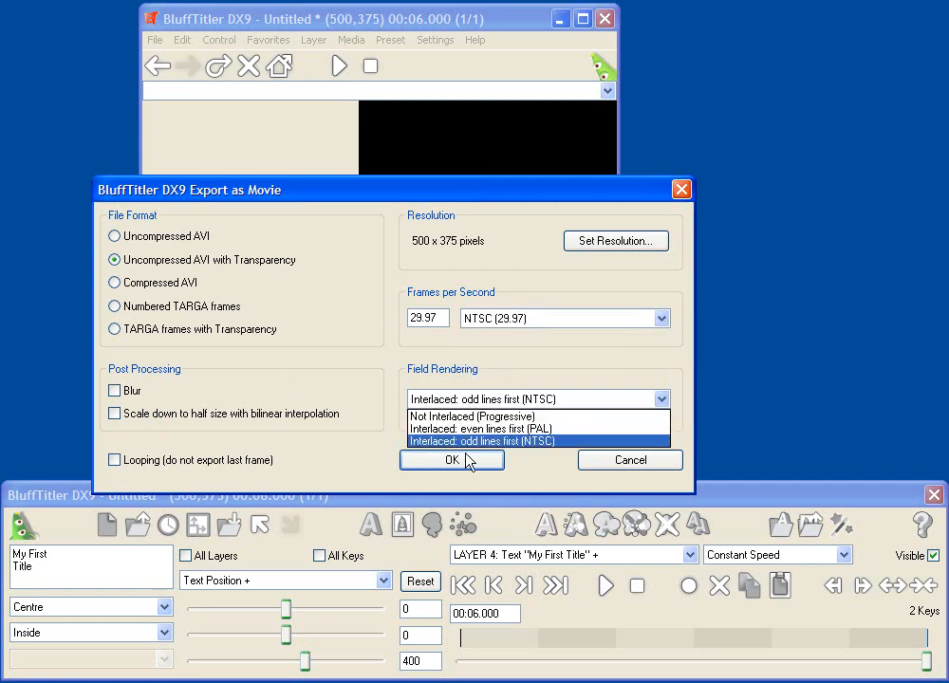
left_click(466, 417)
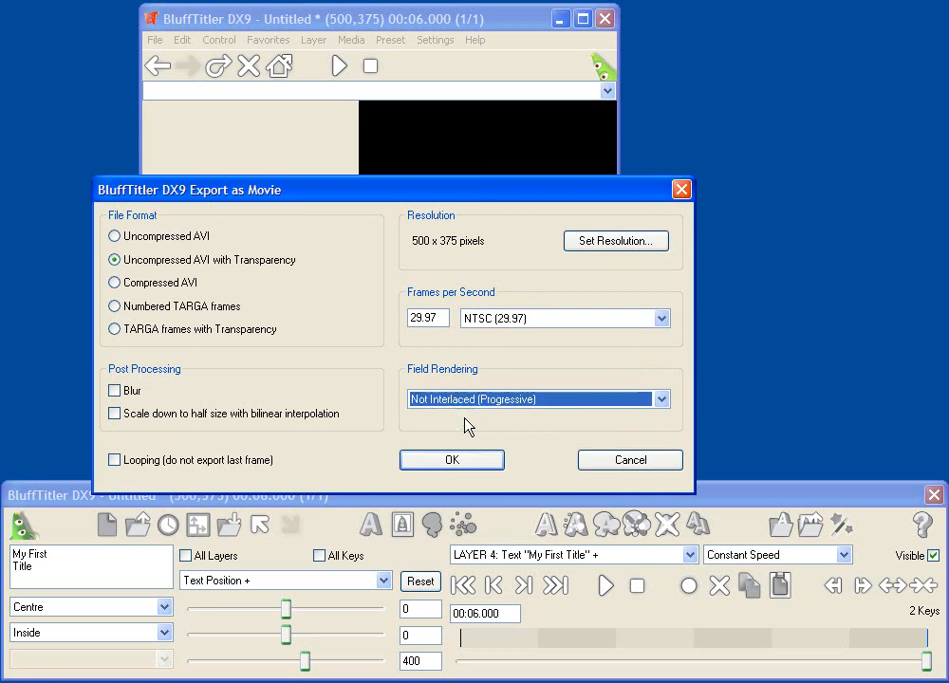
Step: Export the movie as "my first title" in the Animations folder and dismiss the export summary
left_click(455, 463)
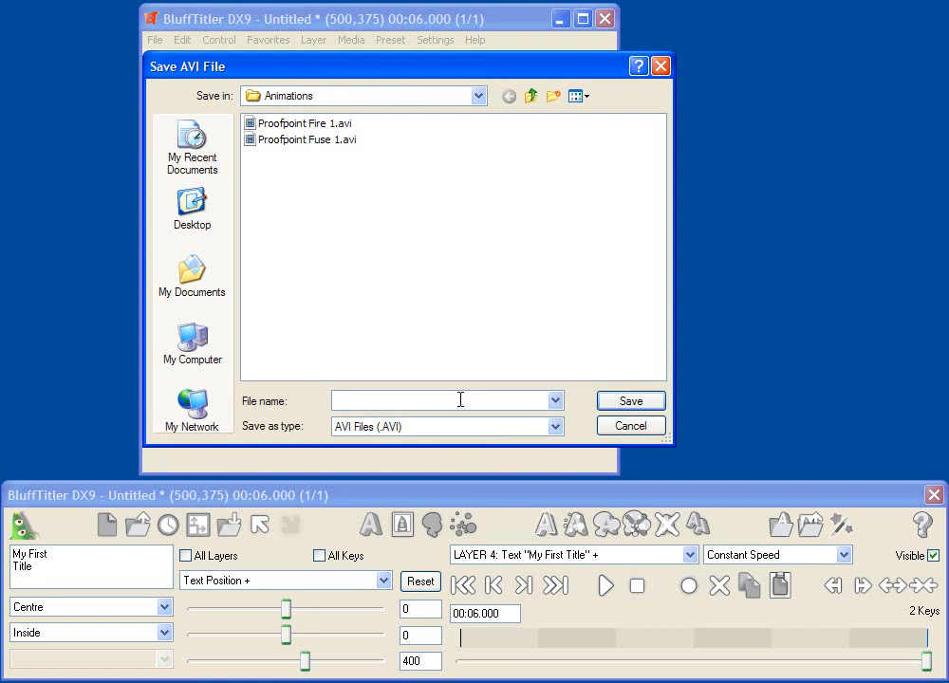
type("my first title")
left_click(638, 404)
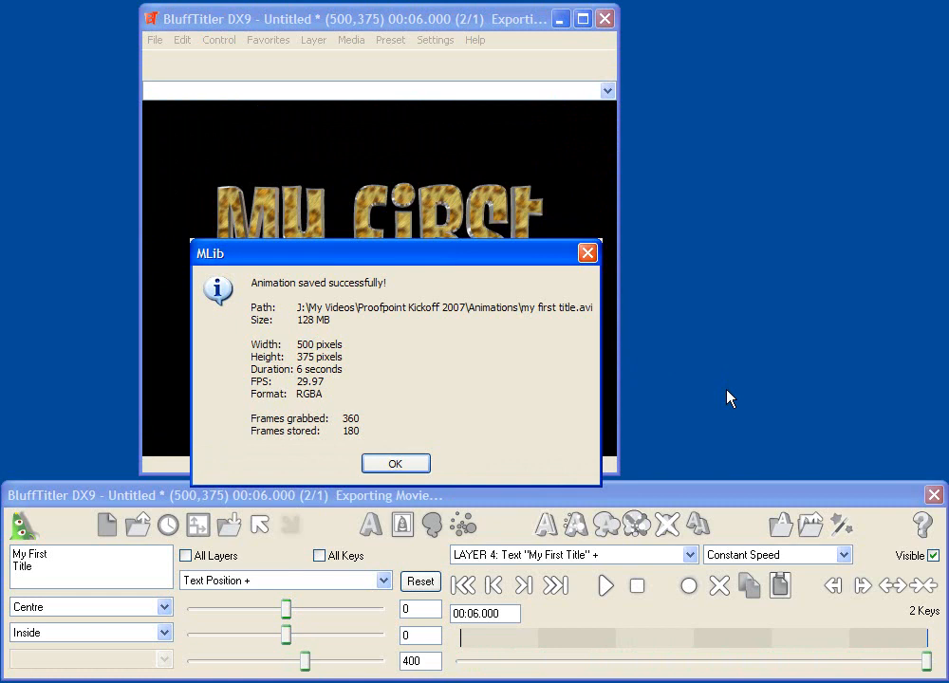
left_click(395, 465)
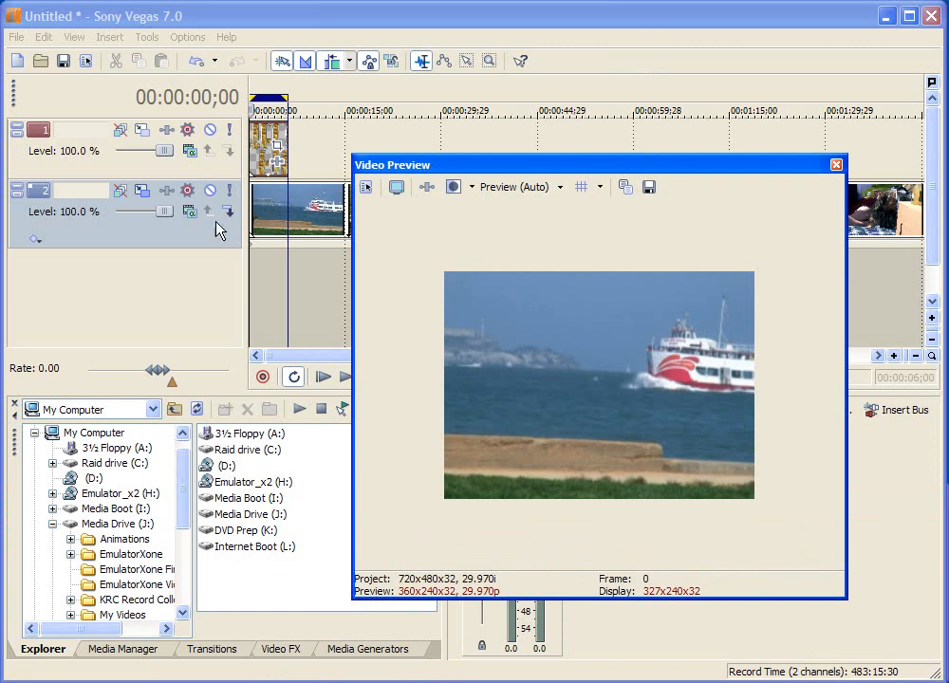
Step: Switch to Sony Vegas, play the title overlaid on the ferry video, and stop playback
left_click(323, 378)
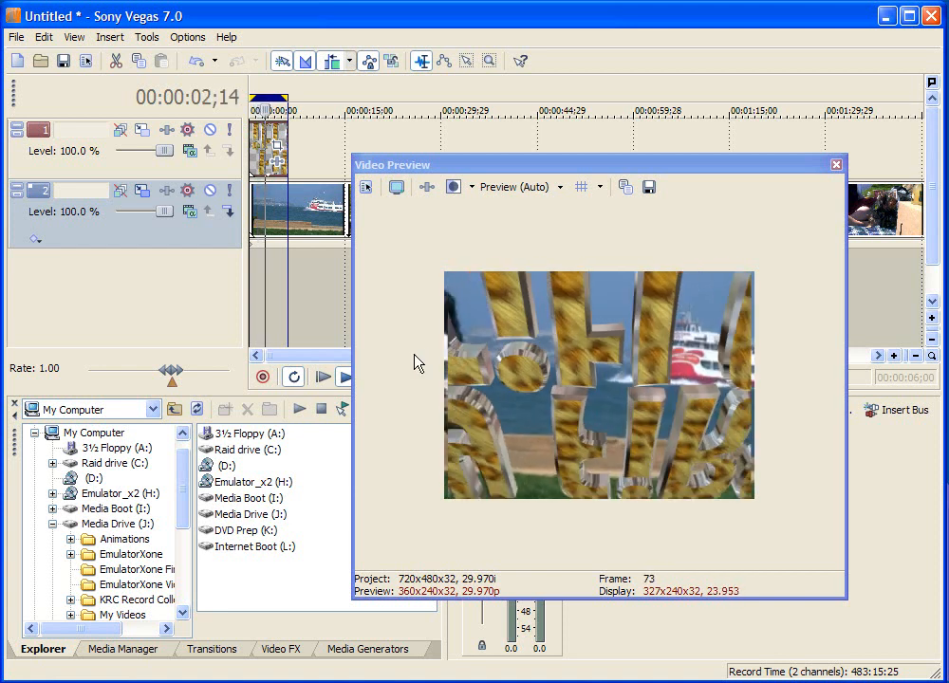
key("space")
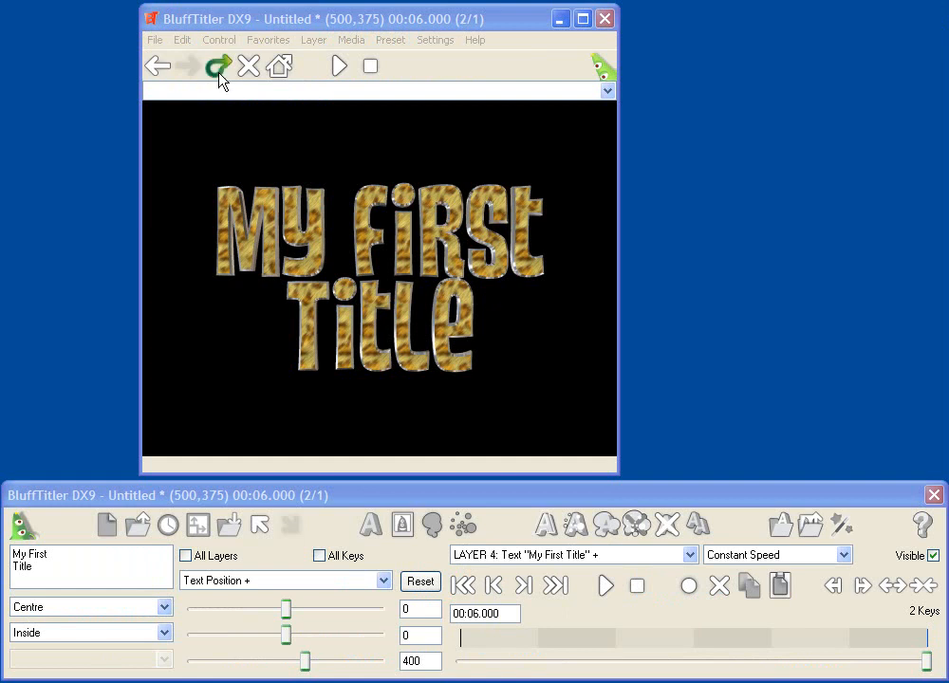
Step: Return to BluffTitler and open the Fireworks1.BT show from Particle Effects without saving the current show
left_click(155, 42)
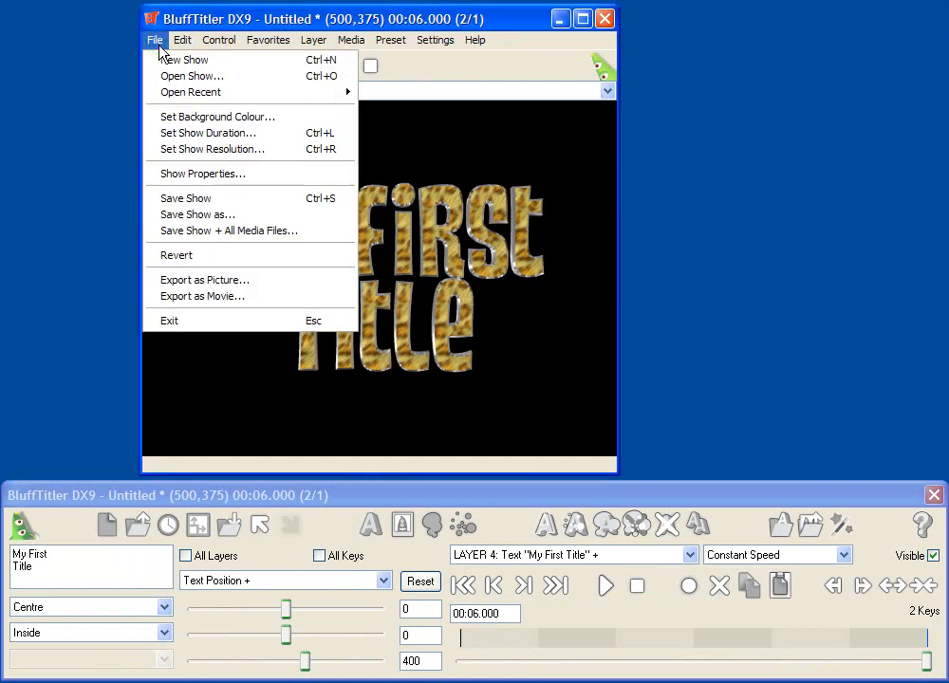
left_click(190, 76)
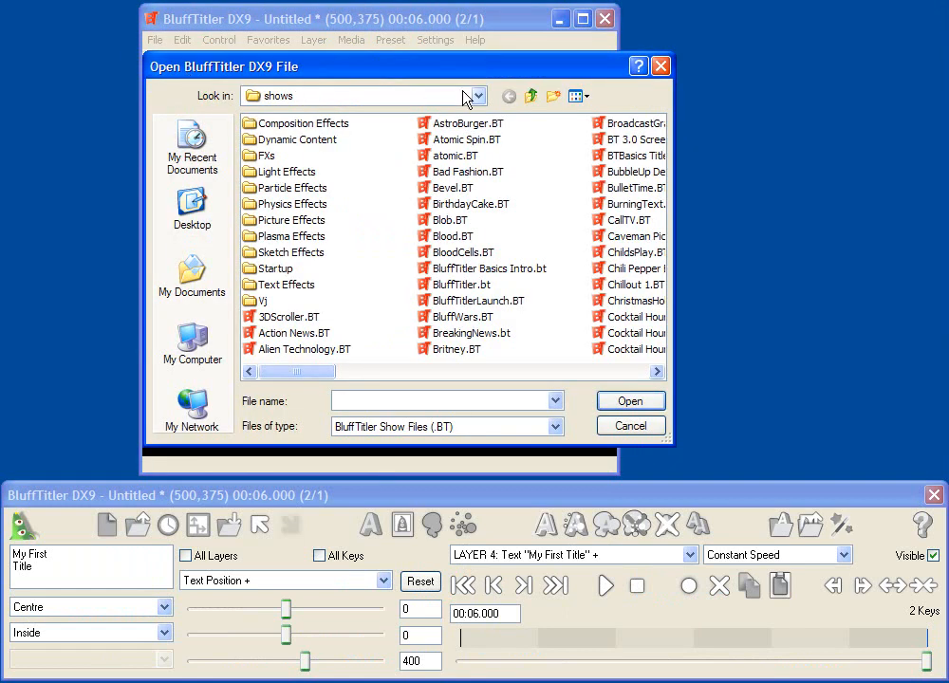
double_click(304, 188)
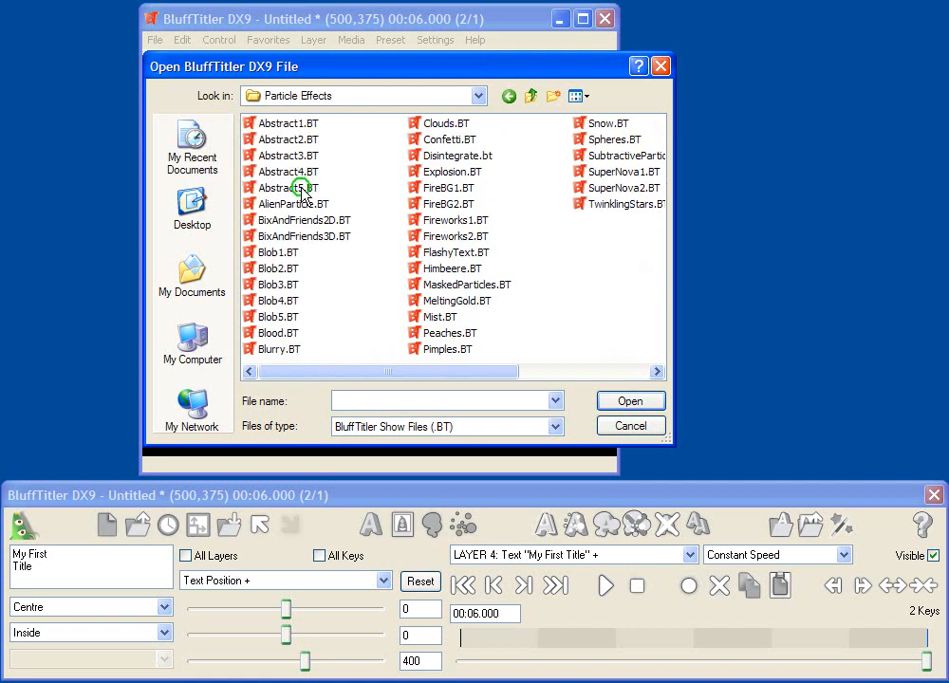
left_click(446, 223)
left_click(648, 408)
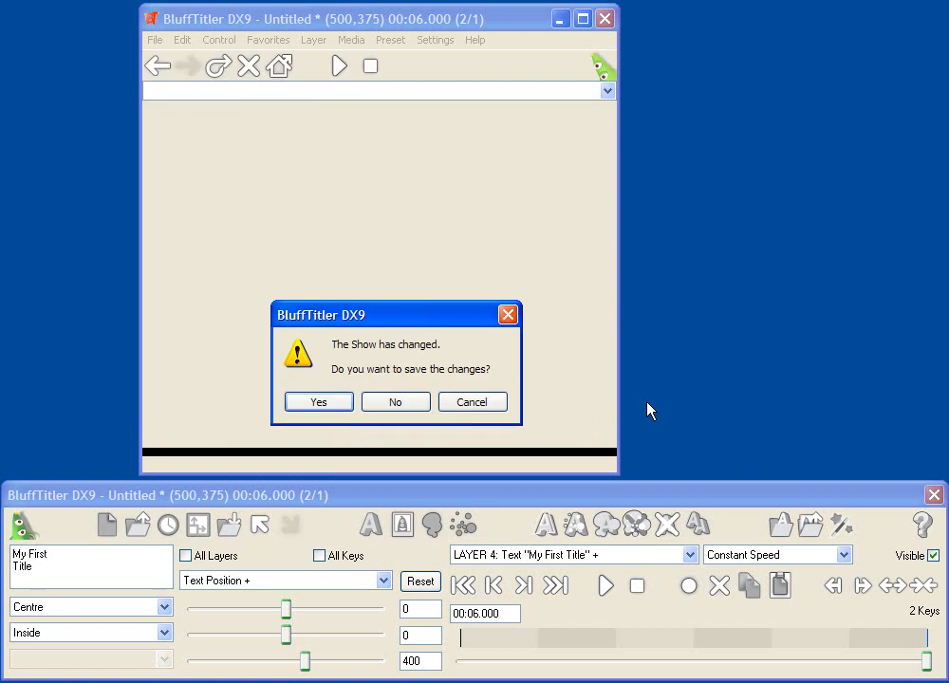
left_click(407, 407)
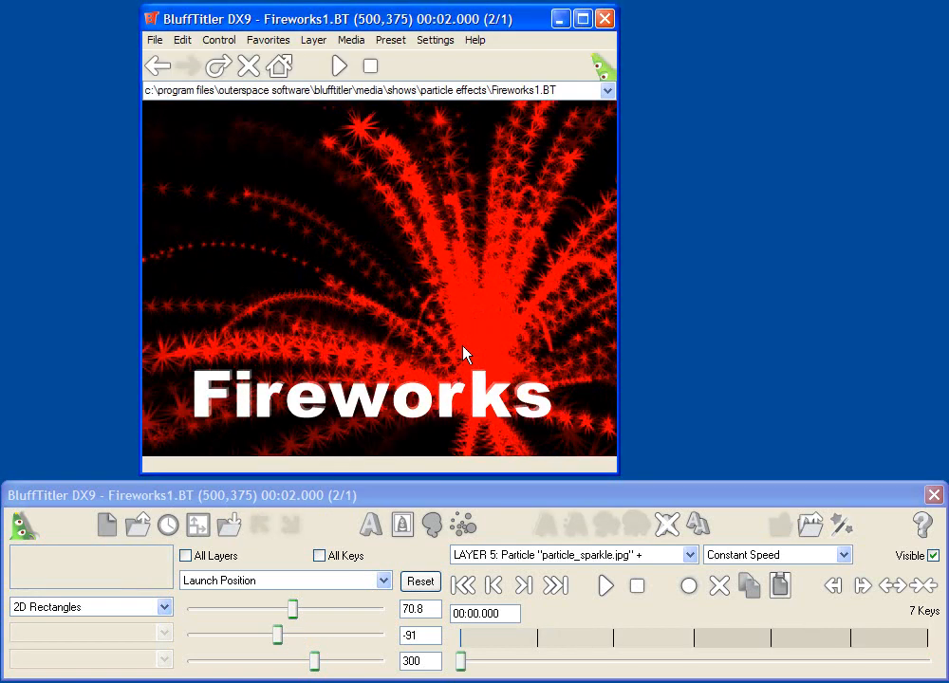
Step: Open the Abstract5.BT show from the Particle Effects folder
left_click(154, 40)
left_click(166, 76)
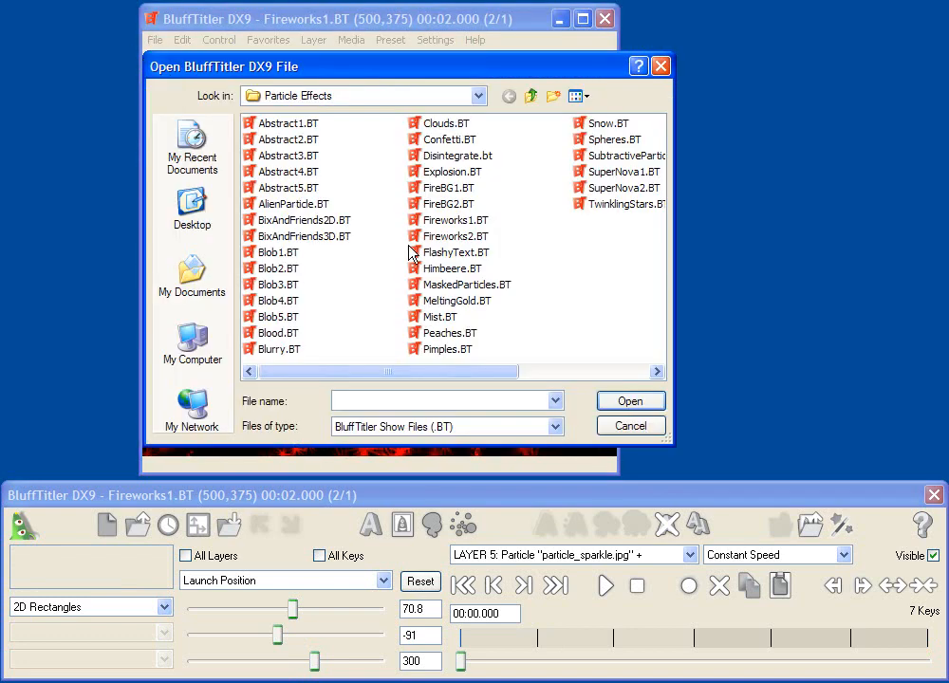
left_click(301, 188)
left_click(637, 401)
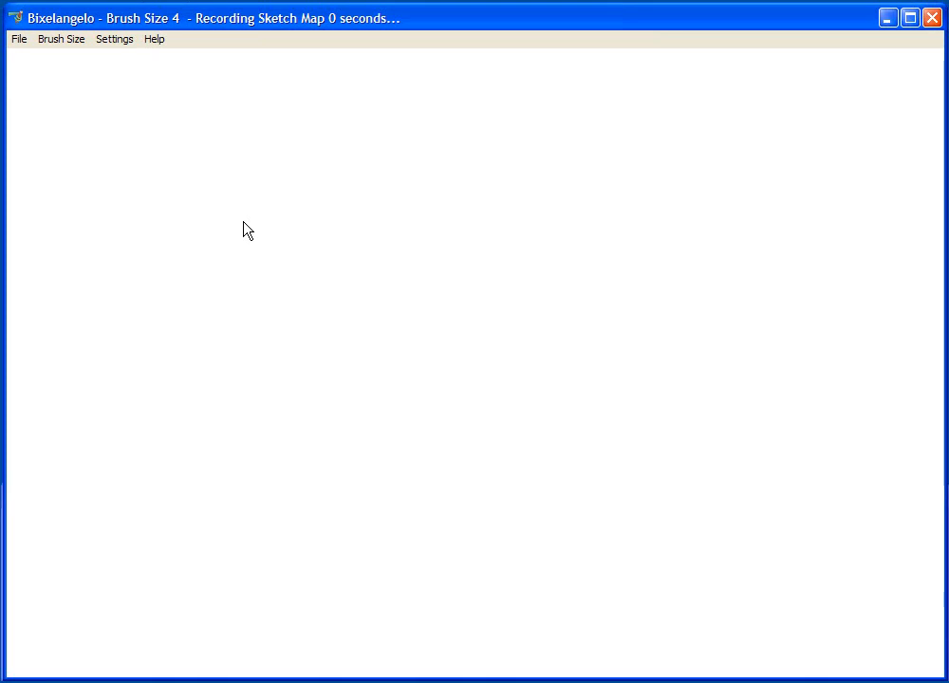
Step: In Bixelangelo, start recording a sketch and handwrite "THE" in large capitals across the upper half of the canvas
left_click(19, 39)
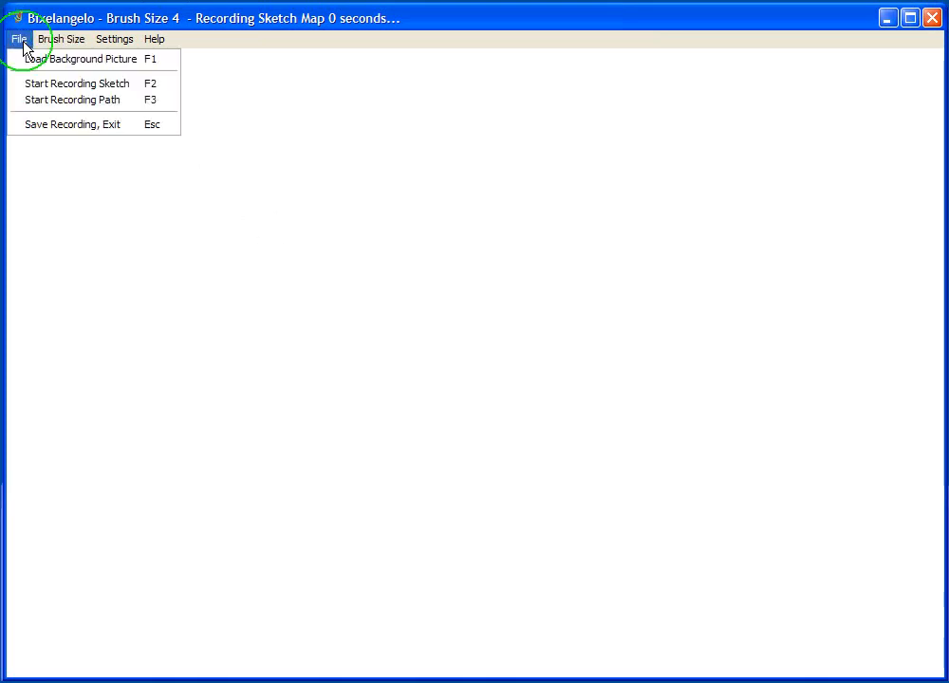
left_click(44, 83)
left_click_drag(158, 225, 567, 175)
left_click_drag(351, 207, 357, 396)
left_click_drag(416, 278, 414, 401)
left_click_drag(460, 306, 460, 399)
left_click_drag(415, 345, 463, 344)
left_click_drag(495, 284, 604, 281)
mouse_move(498, 283)
left_mouse_down()
mouse_move(510, 424)
mouse_move(624, 404)
left_mouse_up()
left_click_drag(510, 339, 603, 338)
Step: Handwrite "END" in capitals below the first word to complete the recorded sketch
mouse_move(380, 433)
left_mouse_down()
mouse_move(379, 566)
mouse_move(434, 434)
left_mouse_up()
left_click_drag(385, 500, 408, 501)
left_click_drag(379, 562, 475, 561)
mouse_move(489, 558)
left_mouse_down()
mouse_move(487, 458)
mouse_move(513, 483)
mouse_move(513, 456)
mouse_move(558, 546)
left_mouse_up()
mouse_move(549, 442)
left_mouse_down()
mouse_move(621, 527)
mouse_move(510, 575)
left_mouse_up()
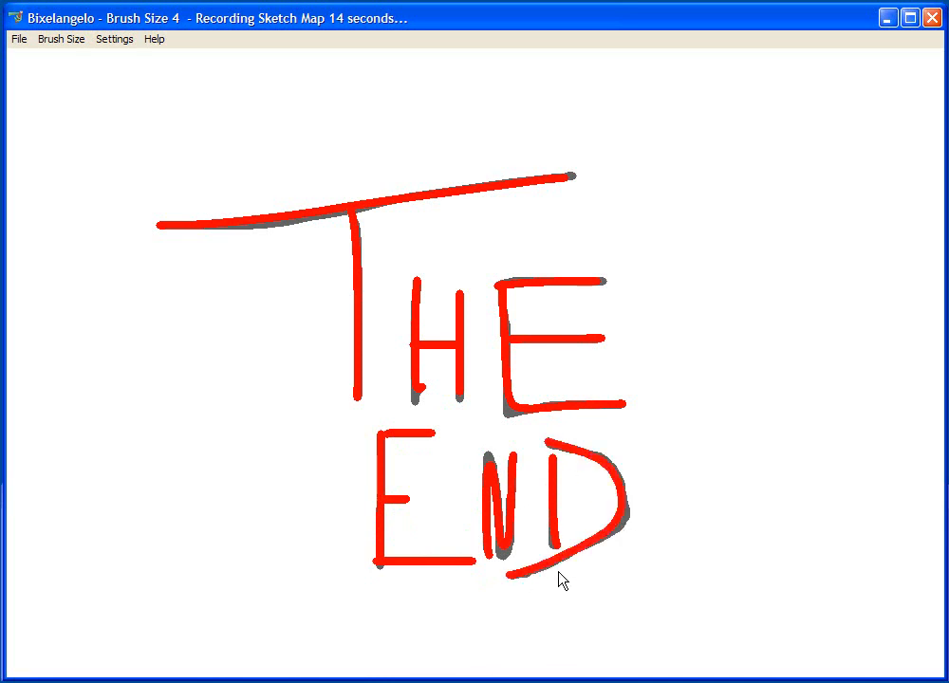
Step: Save the sketch recording as "The End" in the shows folder and play The End_EPS.BT in BluffTitler
left_click(18, 39)
left_click(61, 125)
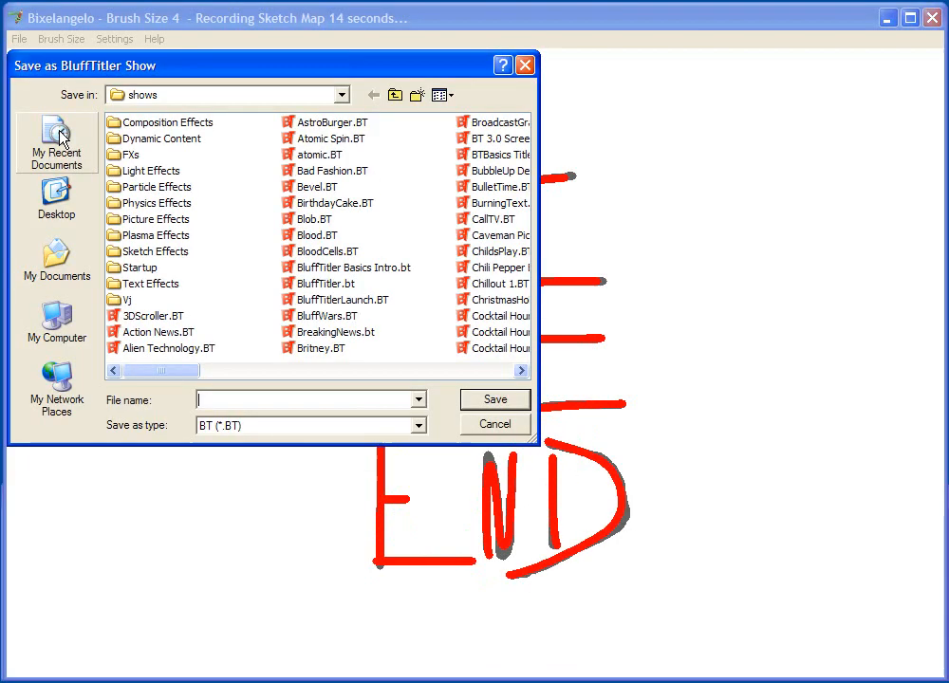
type("The End")
key("Return")
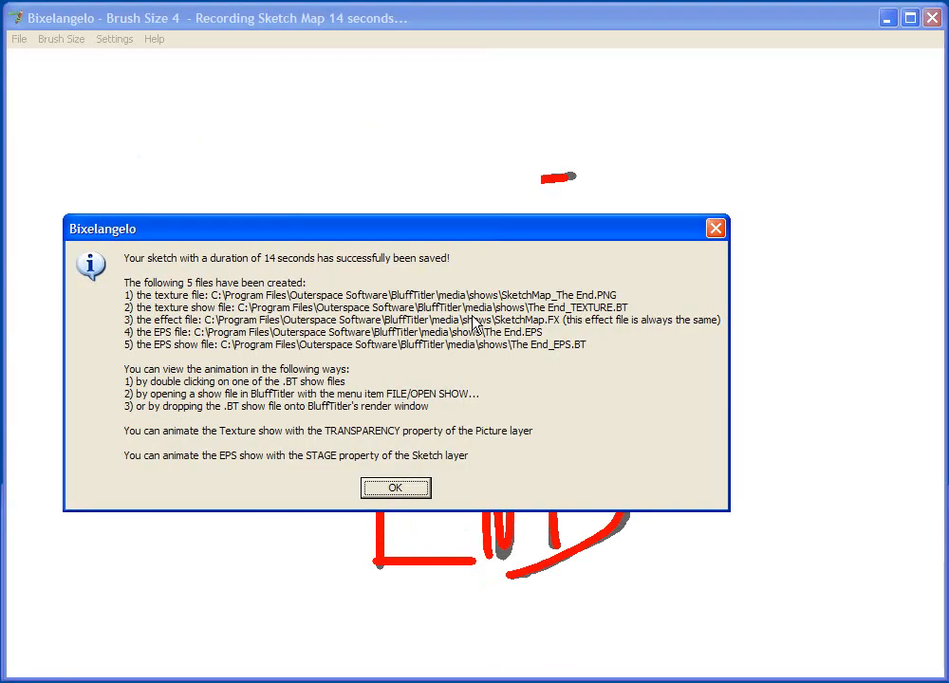
left_click(391, 489)
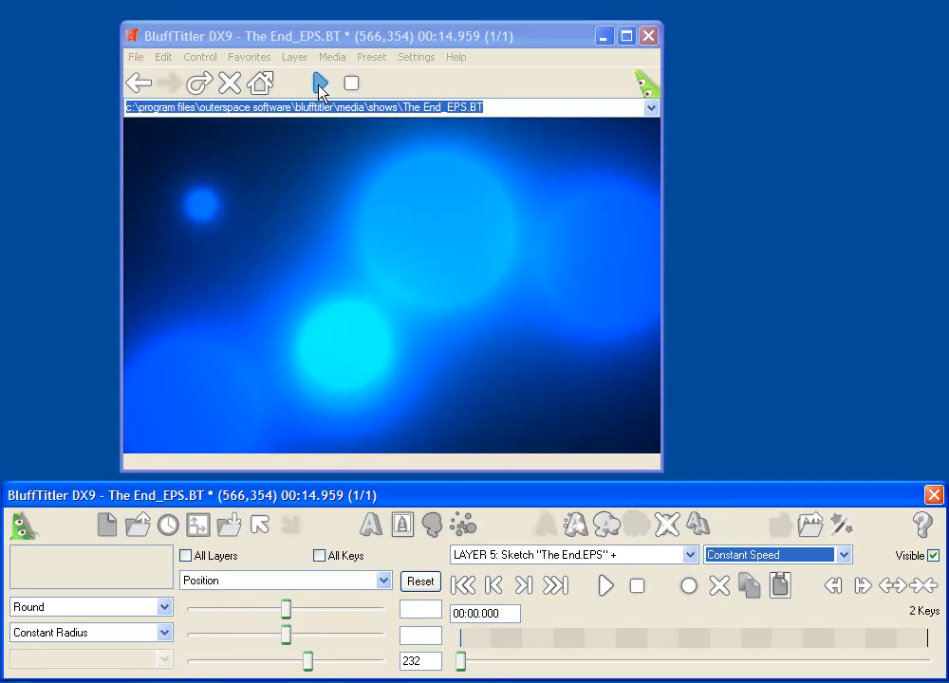
left_click(321, 88)
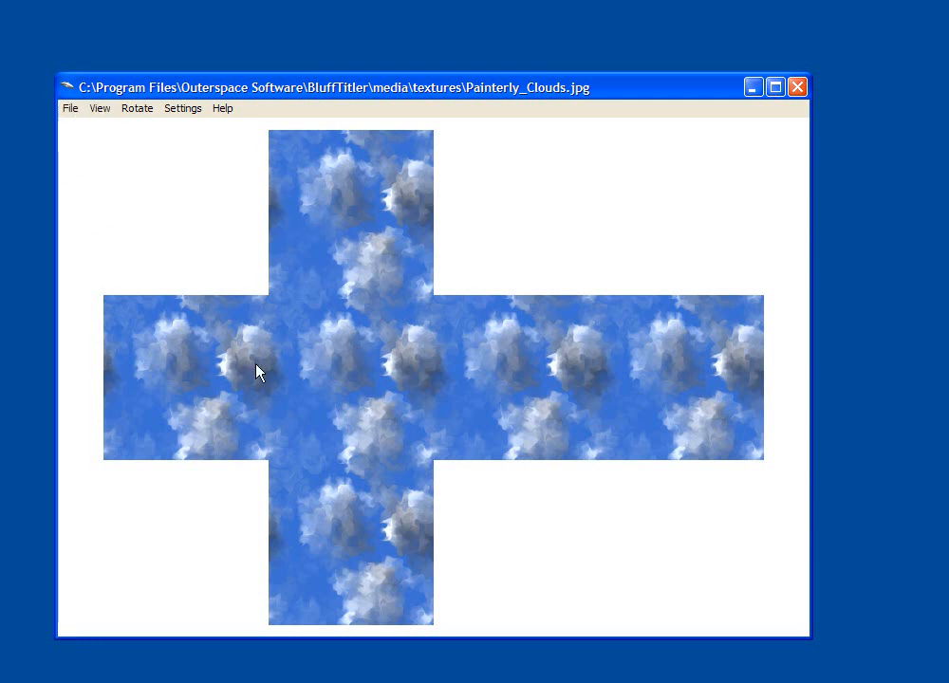
Step: In Bixorama, export the Painterly_Clouds panorama as a DirectX DDS, replacing the existing CubeMap_Painterly Clouds.DDS in the textures folder
left_click(71, 109)
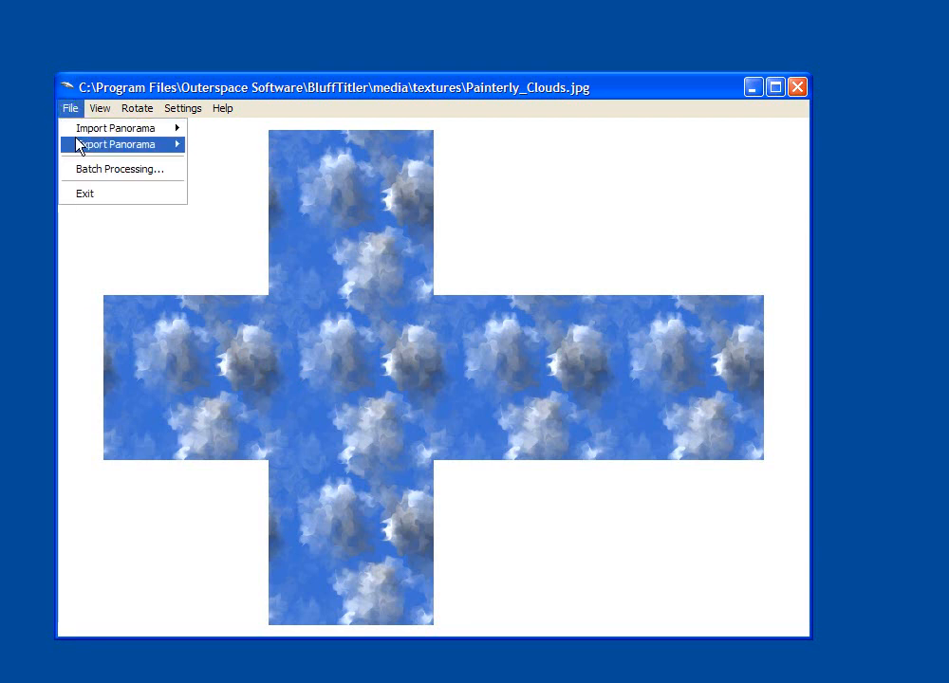
mouse_move(94, 152)
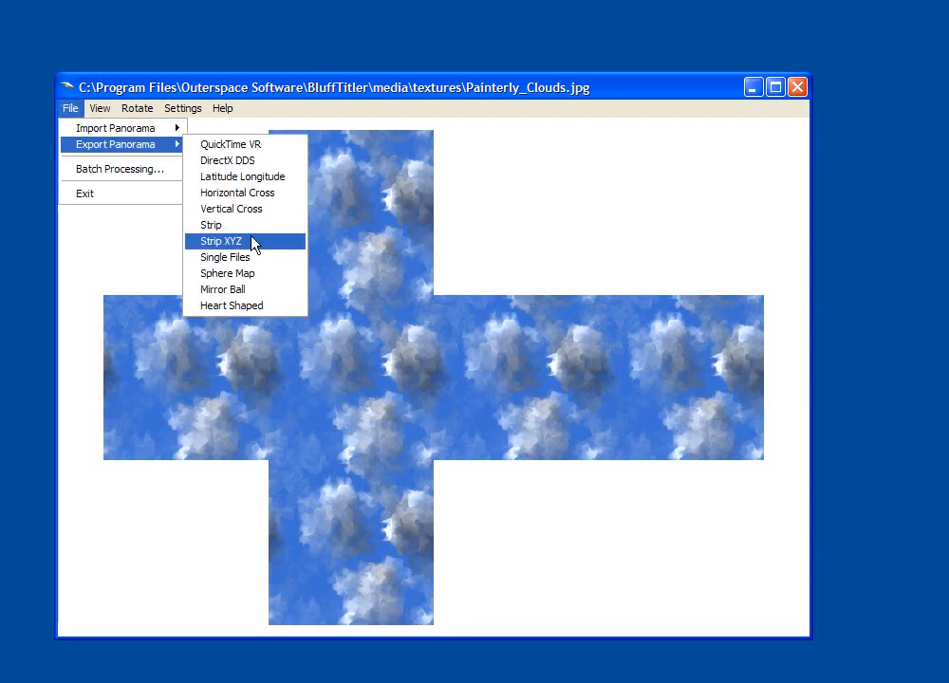
left_click(230, 161)
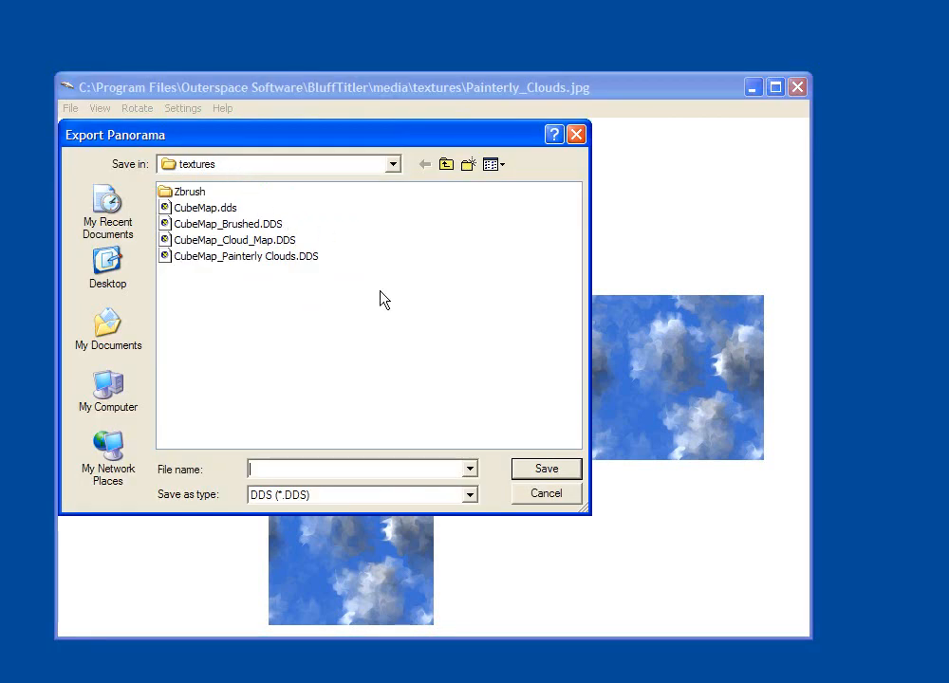
left_click(304, 258)
left_click(543, 467)
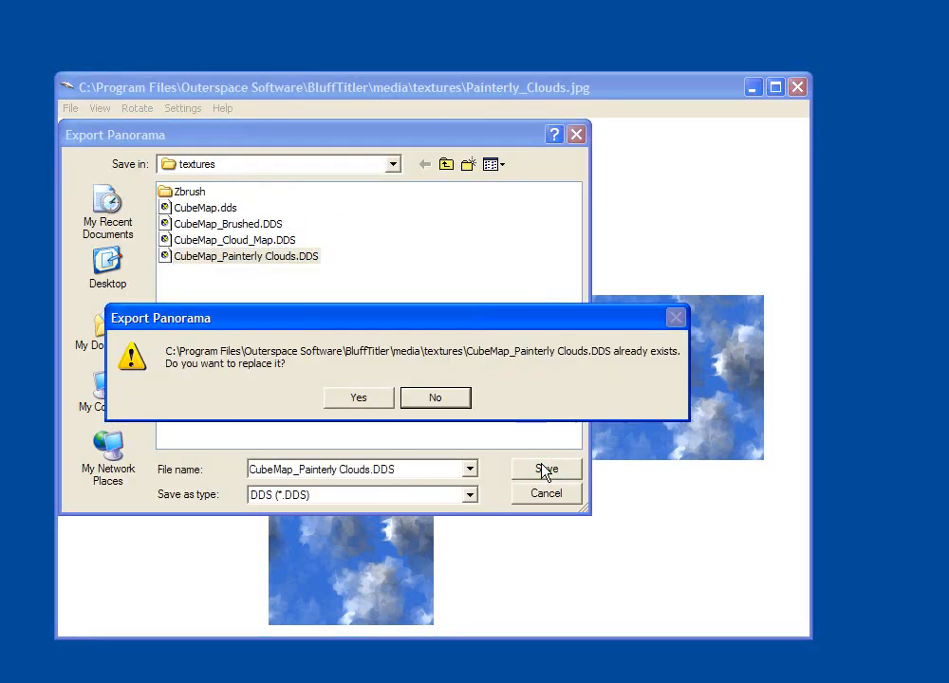
left_click(358, 396)
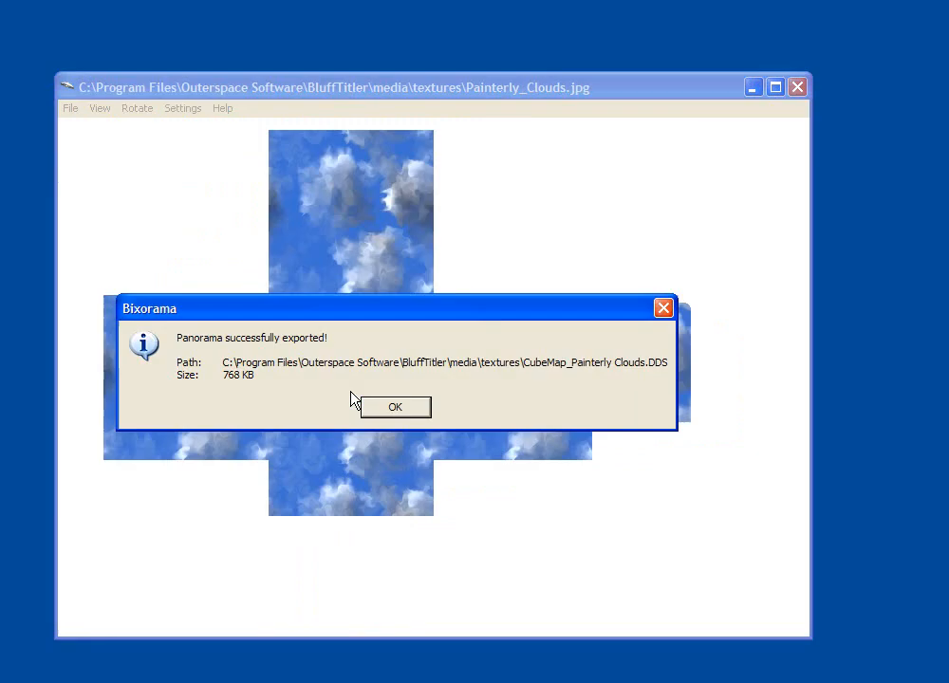
left_click(394, 407)
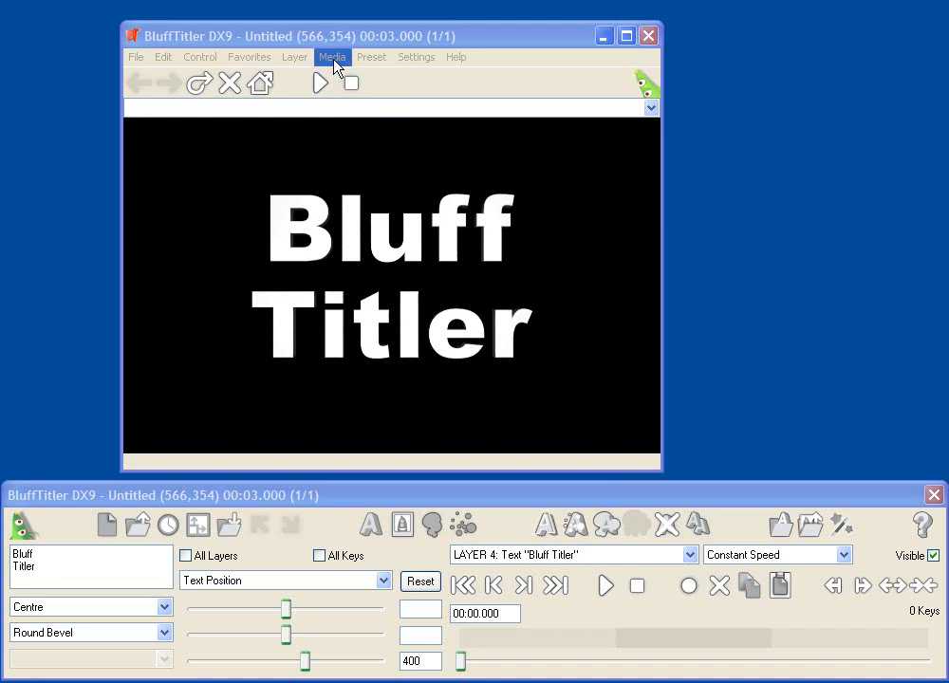
Step: In BluffTitler, choose ReflectionMap.fx as the effect for the "Bluff Titler" text layer
left_click(332, 58)
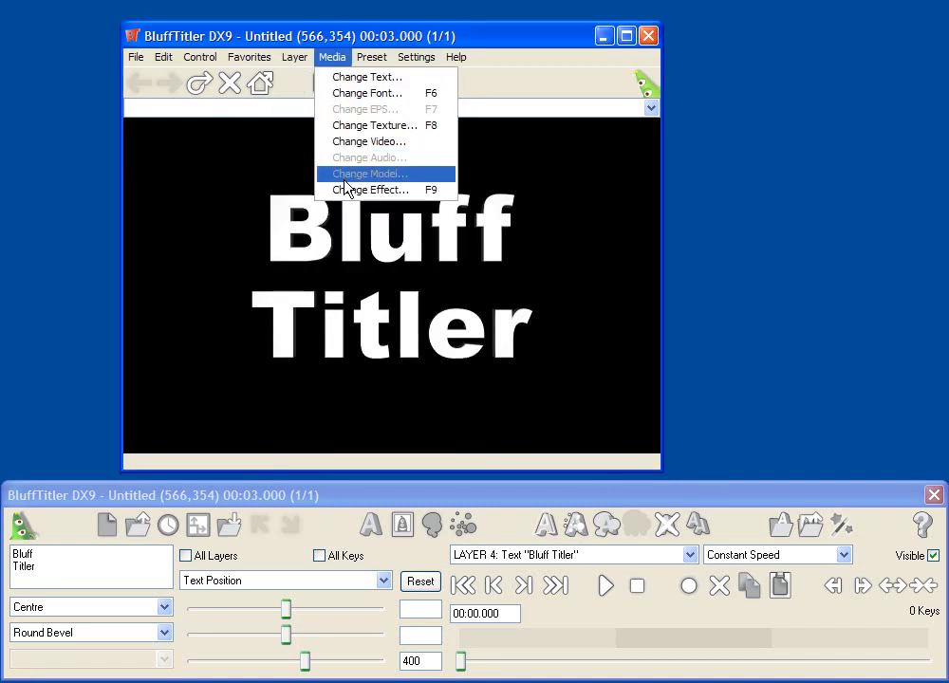
left_click(346, 188)
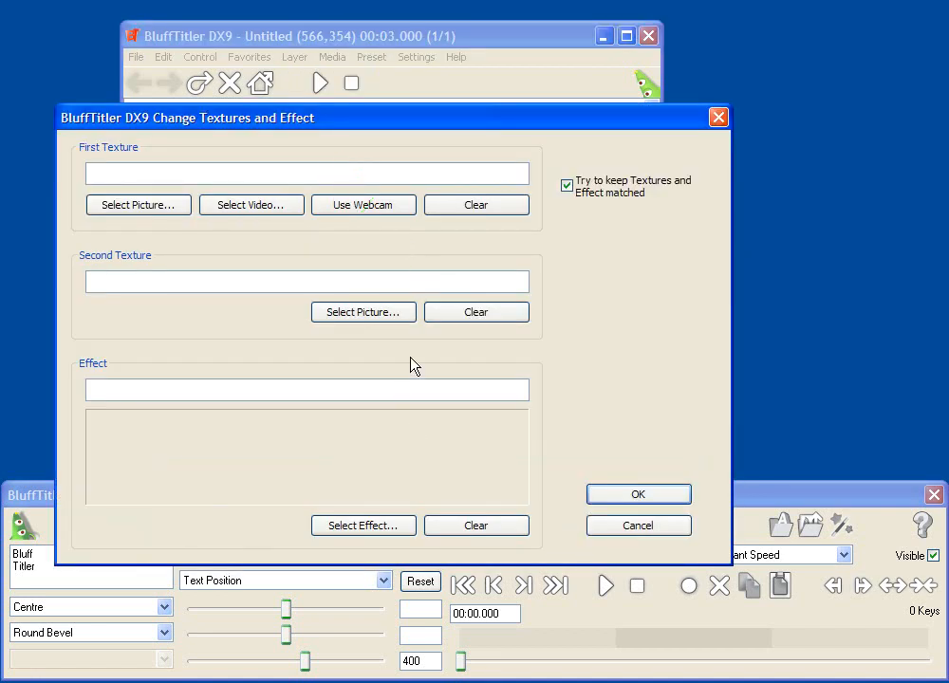
left_click(364, 527)
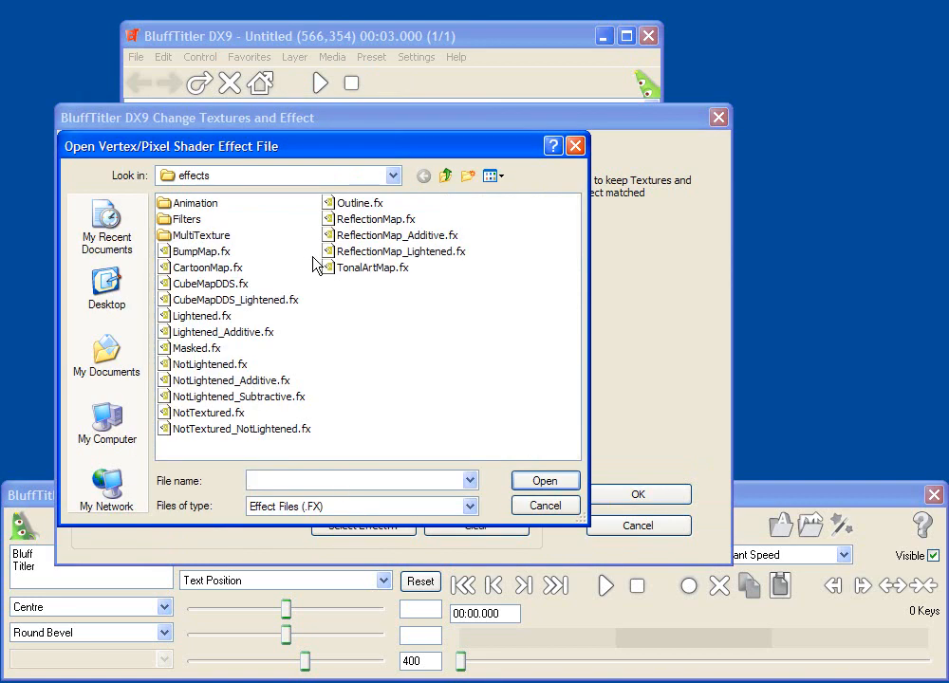
left_click(370, 219)
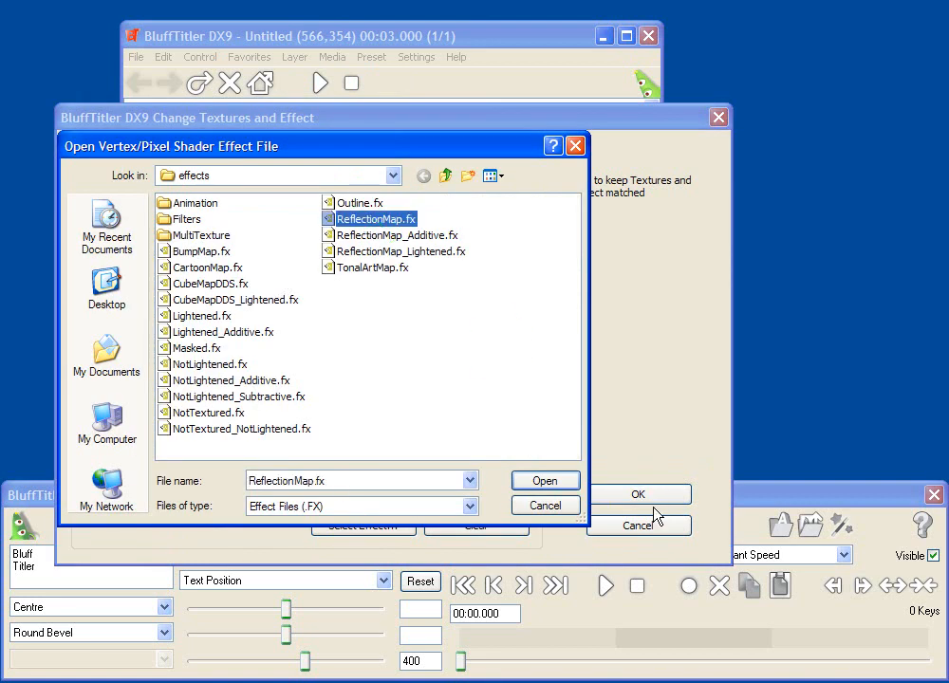
left_click(545, 481)
Step: Set the text layer's first texture to CubeMap_Painterly Clouds.DDS and apply the texture and effect changes
left_click(158, 209)
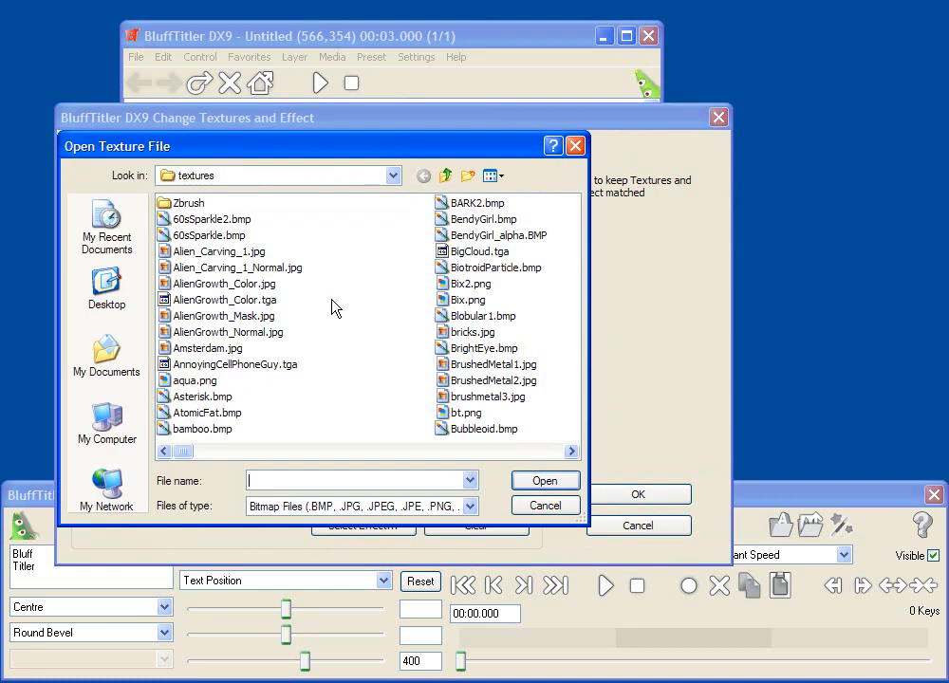
left_click(340, 290)
key("c")
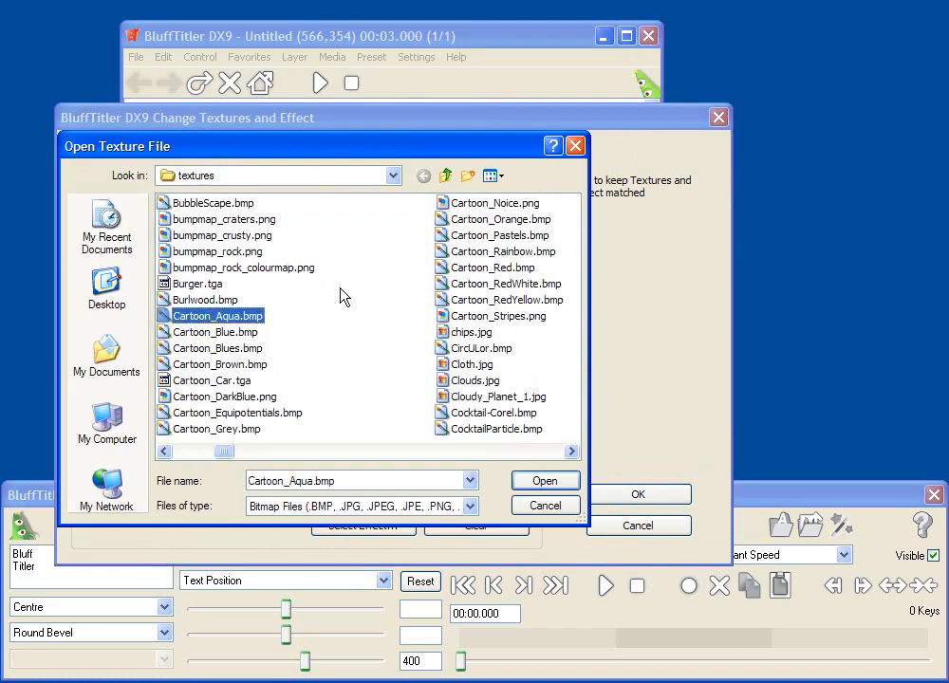
left_click(478, 452)
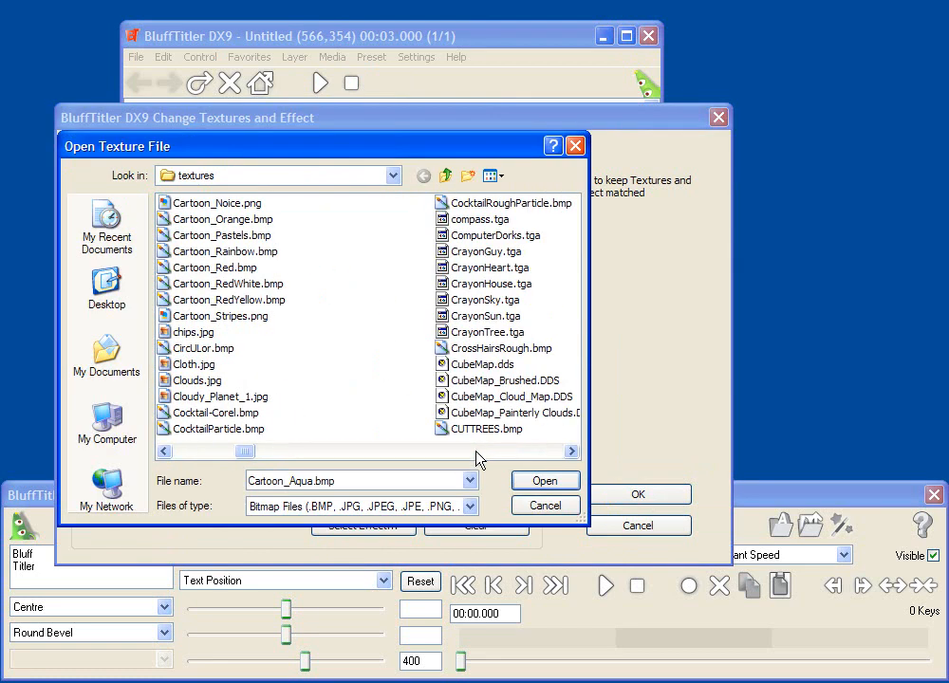
left_click(541, 413)
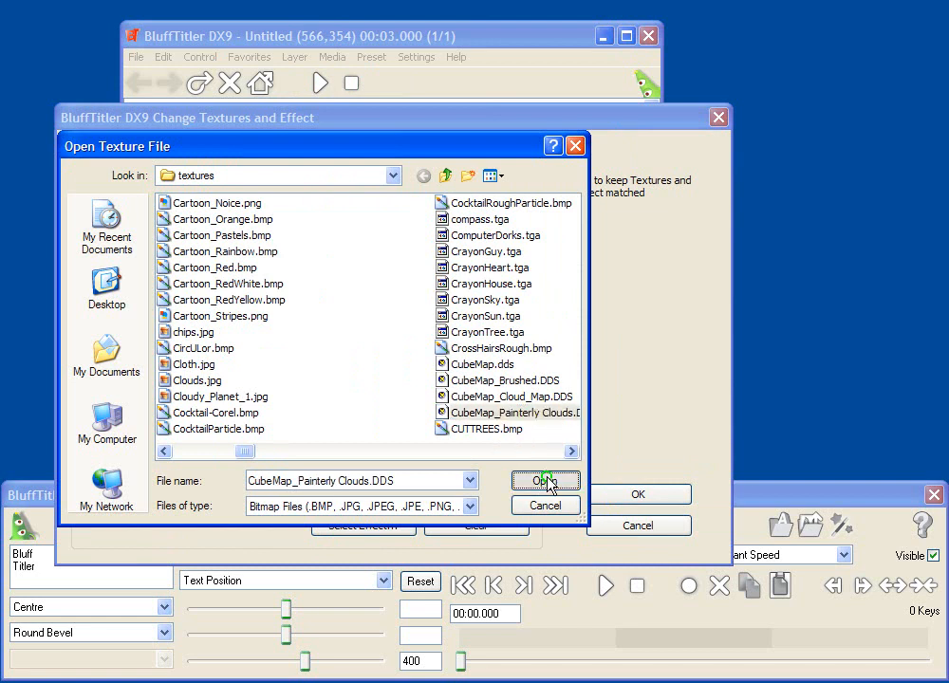
left_click(544, 481)
left_click(618, 492)
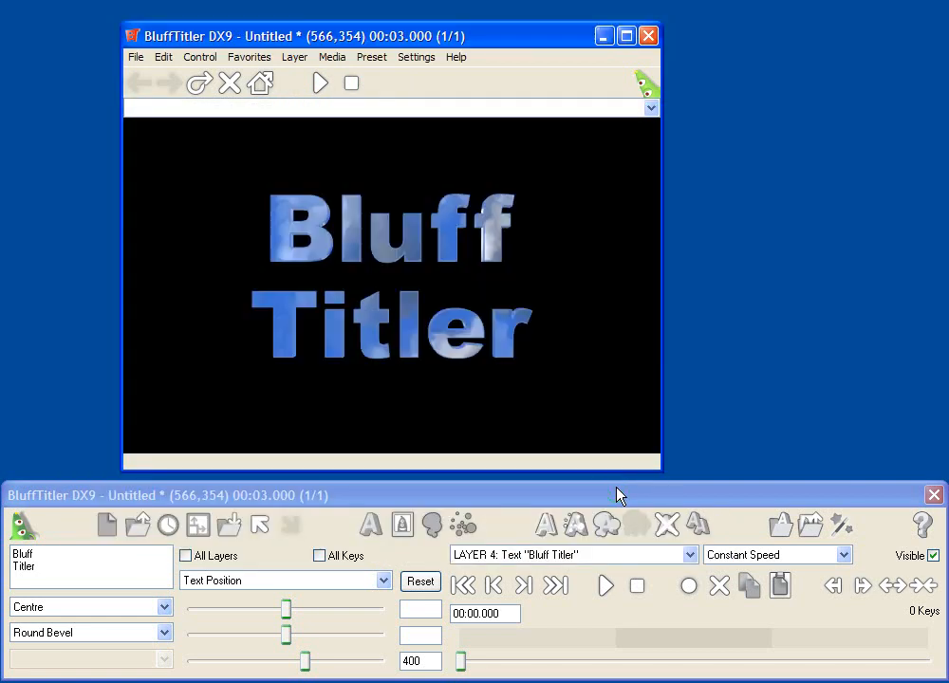
Step: Rotate the "Bluff Titler" text freehand using the Text Rotation property
left_click(249, 580)
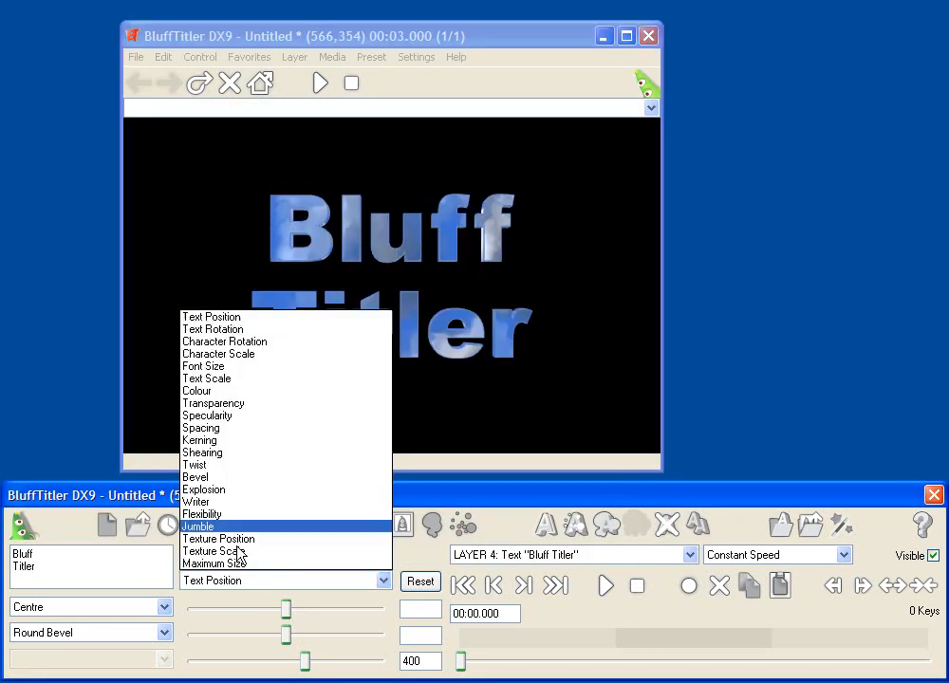
left_click(260, 331)
left_click_drag(322, 377, 617, 313)
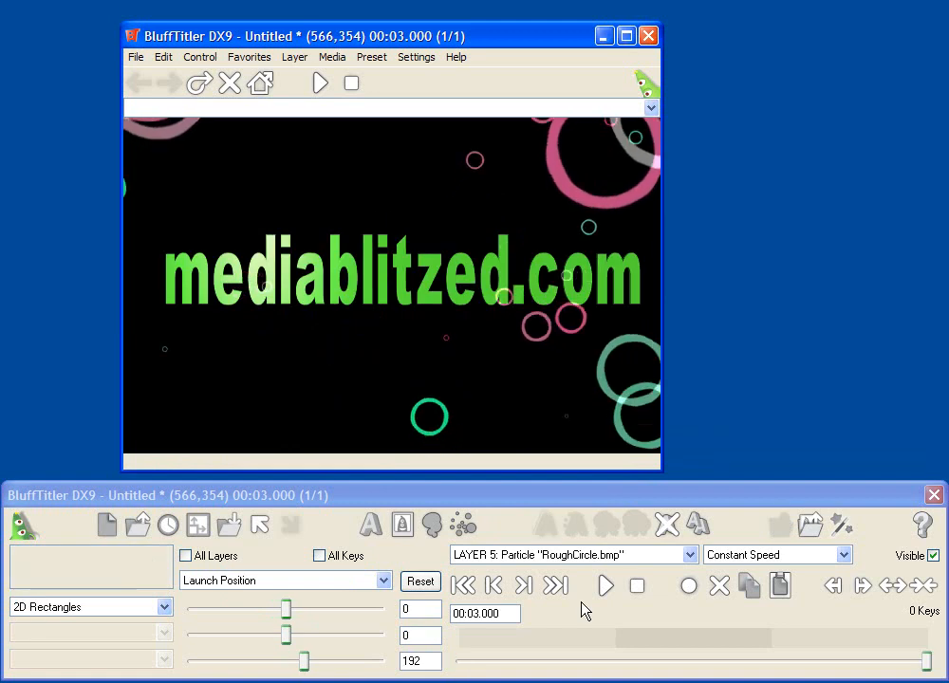